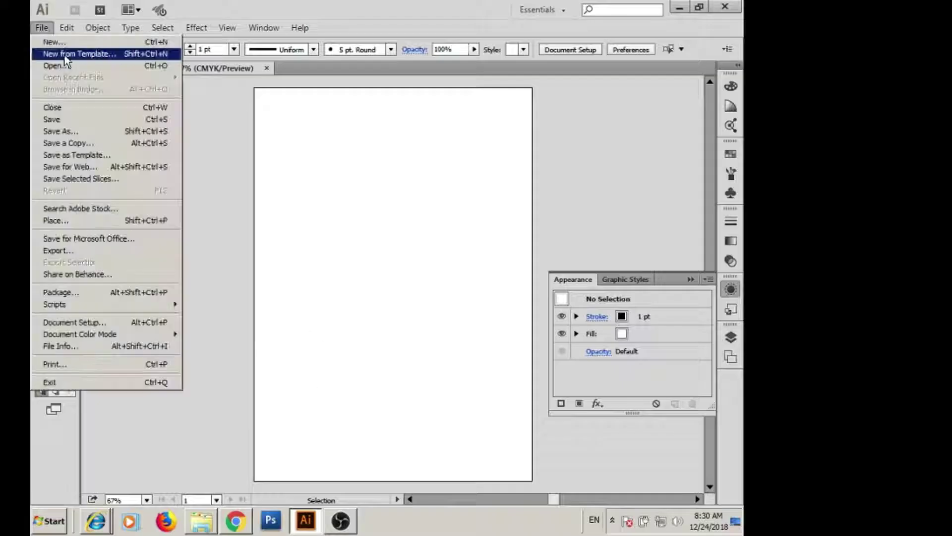
# - Open the Ken reference JPG and scale it down onto the artboard
pyautogui.click(343, 314)
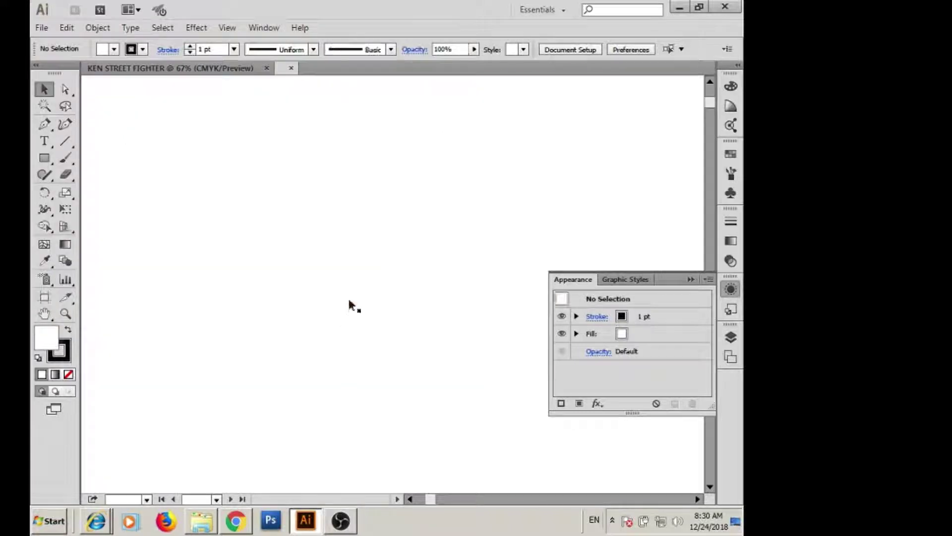
pyautogui.click(147, 500)
pyautogui.click(170, 328)
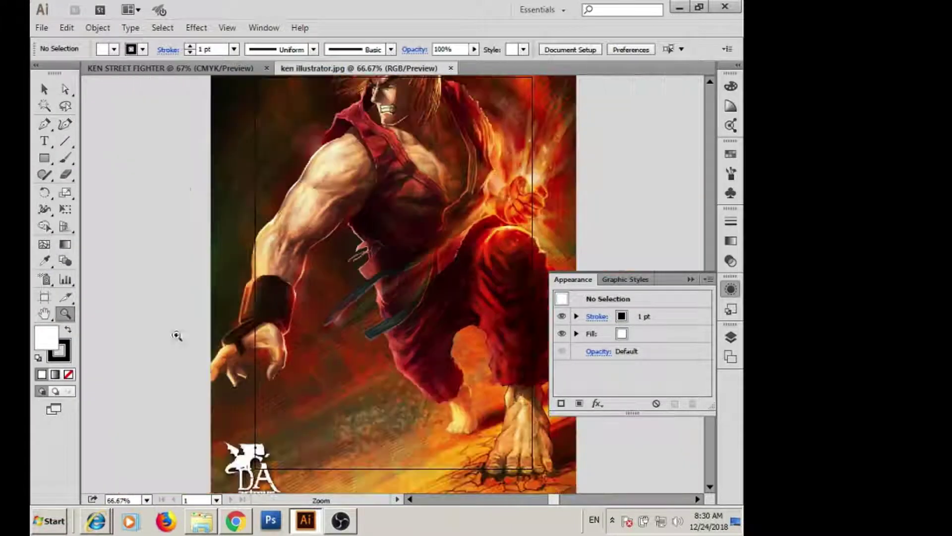
pyautogui.press('v')
pyautogui.moveTo(193, 145)
pyautogui.mouseDown()
pyautogui.moveTo(412, 301)
pyautogui.moveTo(410, 426)
pyautogui.mouseUp()
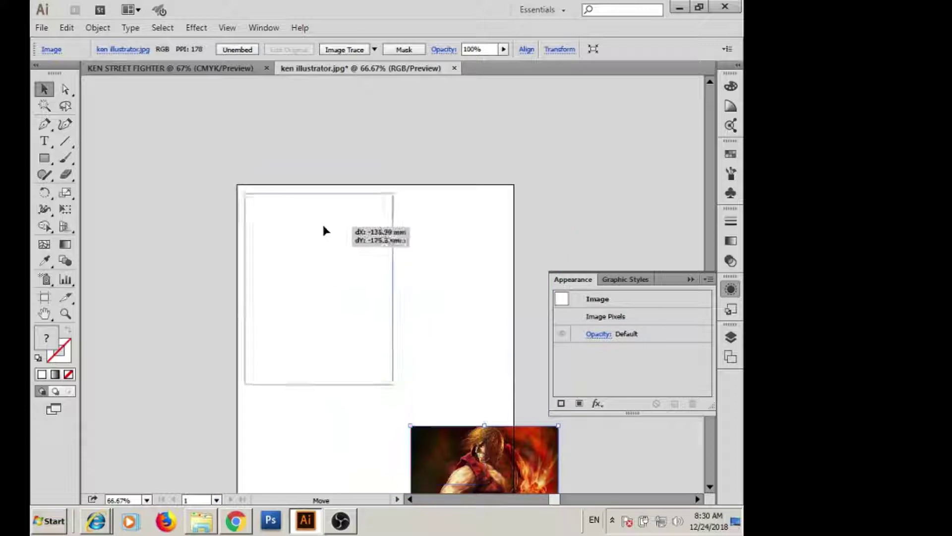
pyautogui.moveTo(489, 466); pyautogui.dragTo(375, 304)
# - Save the document as ken illustrator.ai and add a new tracing layer
pyautogui.hotkey('ctrl', 'shift', 's')
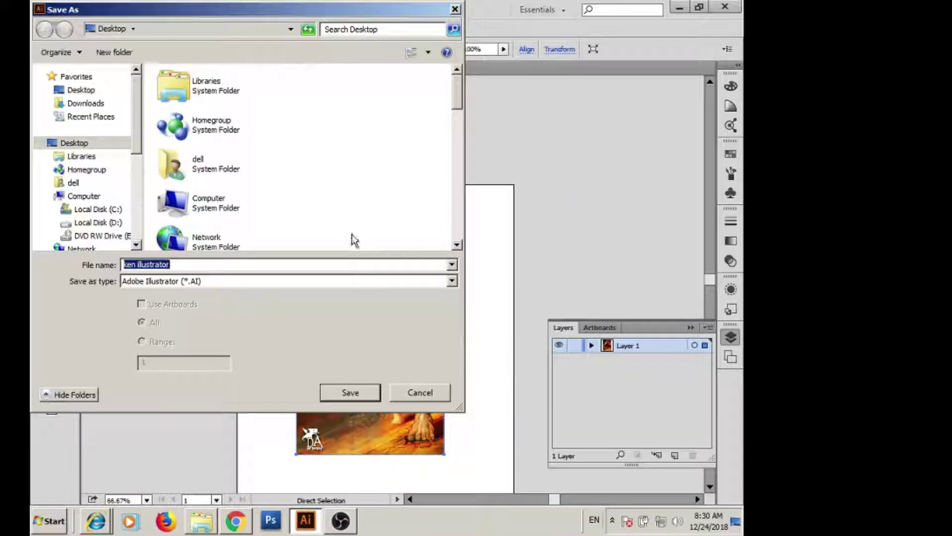
pyautogui.click(352, 392)
pyautogui.click(433, 446)
pyautogui.click(674, 455)
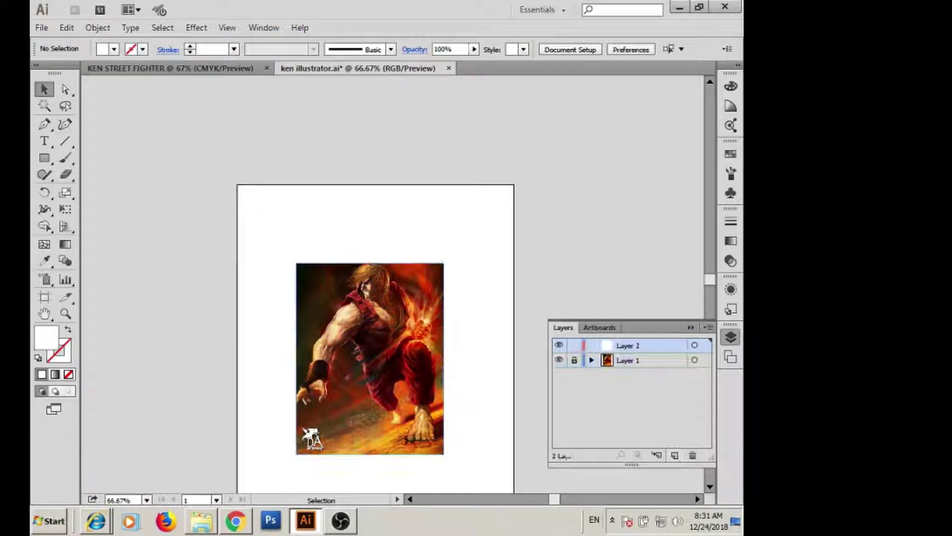
# - Zoom in on Ken's shoulder and bicep and set Layer 2 to outline display
pyautogui.press('z')
pyautogui.moveTo(245, 251)
pyautogui.mouseDown()
pyautogui.moveTo(479, 403)
pyautogui.moveTo(436, 385)
pyautogui.mouseUp()
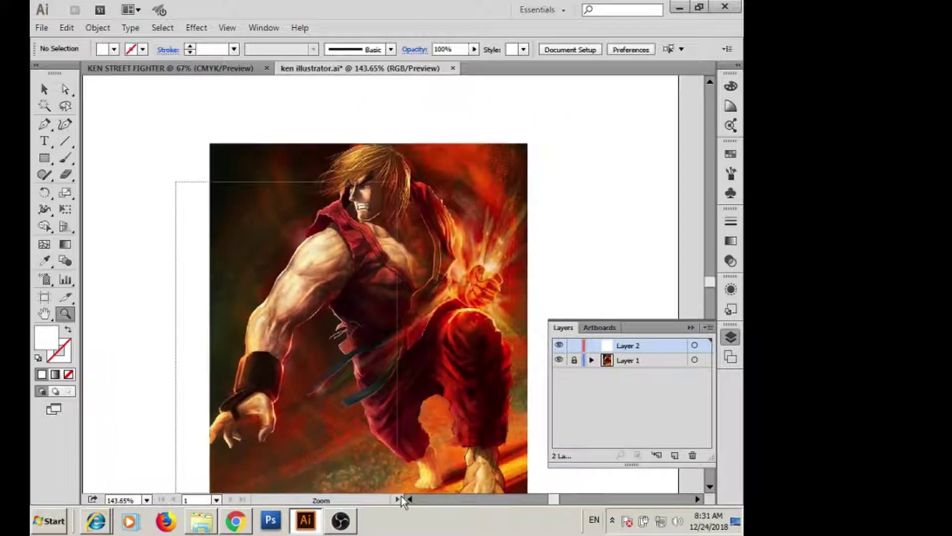
pyautogui.moveTo(175, 181); pyautogui.dragTo(400, 502)
pyautogui.moveTo(234, 159); pyautogui.dragTo(389, 380)
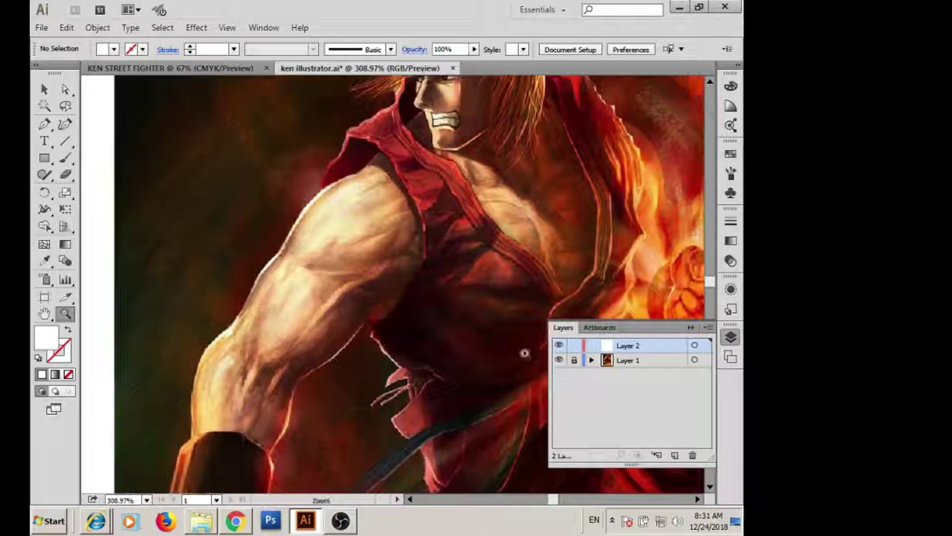
pyautogui.doubleClick(620, 346)
pyautogui.press('Return')
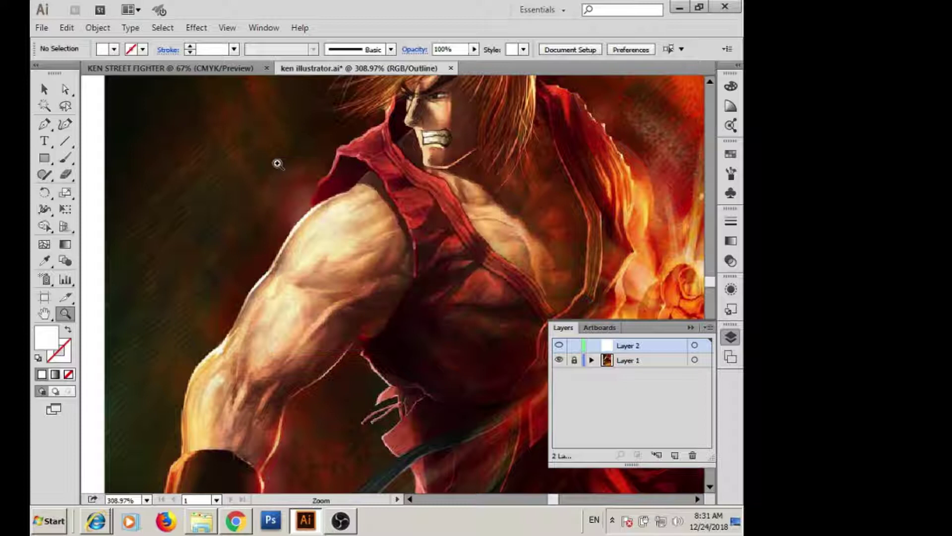
pyautogui.moveTo(262, 383); pyautogui.dragTo(180, 150)
# - Trace the outer arm edge from bicep down to a corner point at the wristband
pyautogui.click(372, 198)
pyautogui.moveTo(397, 206); pyautogui.dragTo(335, 340)
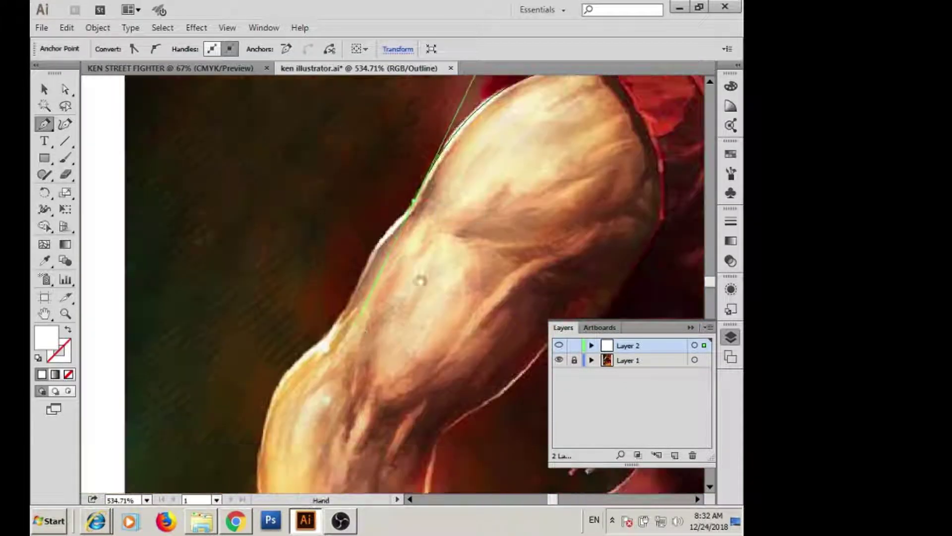
pyautogui.moveTo(419, 281); pyautogui.dragTo(464, 236)
pyautogui.moveTo(394, 266)
pyautogui.mouseDown()
pyautogui.moveTo(439, 224)
pyautogui.moveTo(419, 213)
pyautogui.mouseUp()
pyautogui.moveTo(420, 301)
pyautogui.mouseDown()
pyautogui.moveTo(426, 436)
pyautogui.moveTo(462, 310)
pyautogui.moveTo(414, 279)
pyautogui.moveTo(486, 303)
pyautogui.moveTo(498, 325)
pyautogui.mouseUp()
pyautogui.click(494, 315)
# - Trace the arm's underside and inner edge back up to the shoulder, closing the path
pyautogui.moveTo(537, 204); pyautogui.dragTo(528, 189)
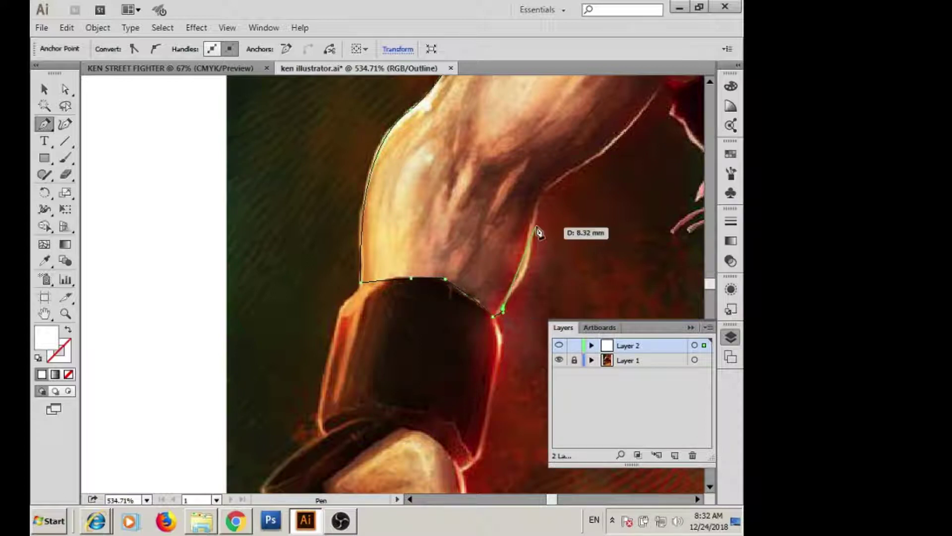
pyautogui.moveTo(551, 133); pyautogui.dragTo(418, 240)
pyautogui.moveTo(449, 272)
pyautogui.mouseDown()
pyautogui.moveTo(457, 261)
pyautogui.moveTo(425, 308)
pyautogui.moveTo(452, 267)
pyautogui.mouseUp()
pyautogui.moveTo(515, 202)
pyautogui.mouseDown()
pyautogui.moveTo(523, 175)
pyautogui.moveTo(543, 240)
pyautogui.mouseUp()
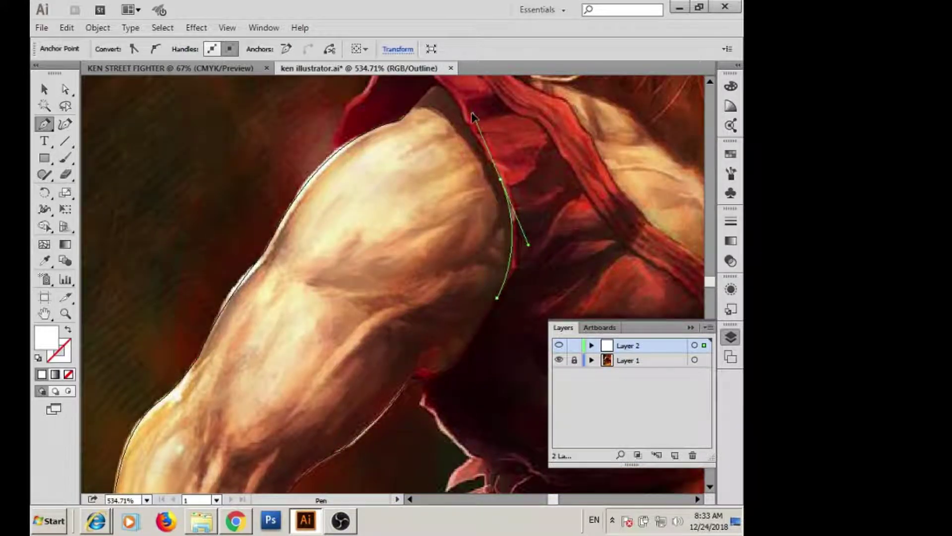
pyautogui.moveTo(521, 149); pyautogui.dragTo(521, 232)
pyautogui.moveTo(537, 230); pyautogui.dragTo(507, 181)
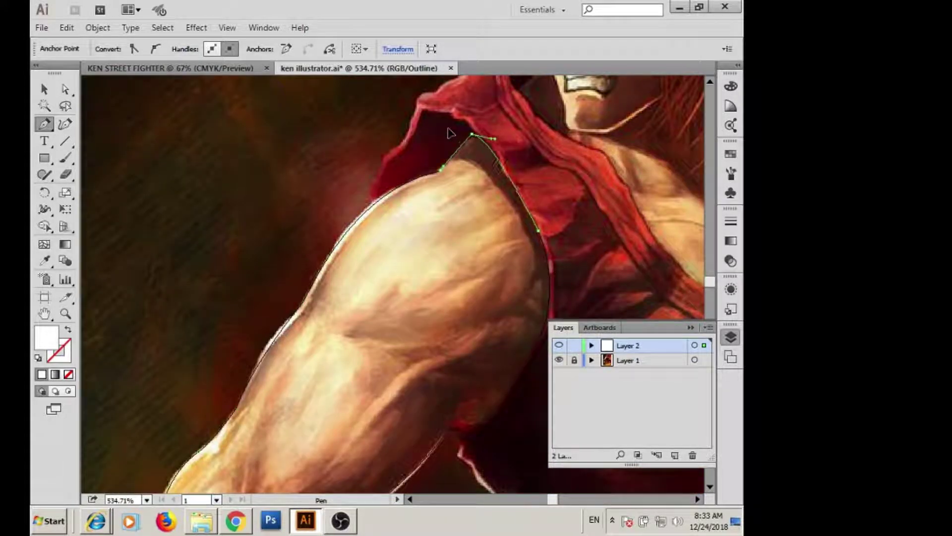
pyautogui.press('v')
pyautogui.moveTo(307, 320)
pyautogui.mouseDown()
pyautogui.moveTo(298, 211)
pyautogui.moveTo(272, 272)
pyautogui.mouseUp()
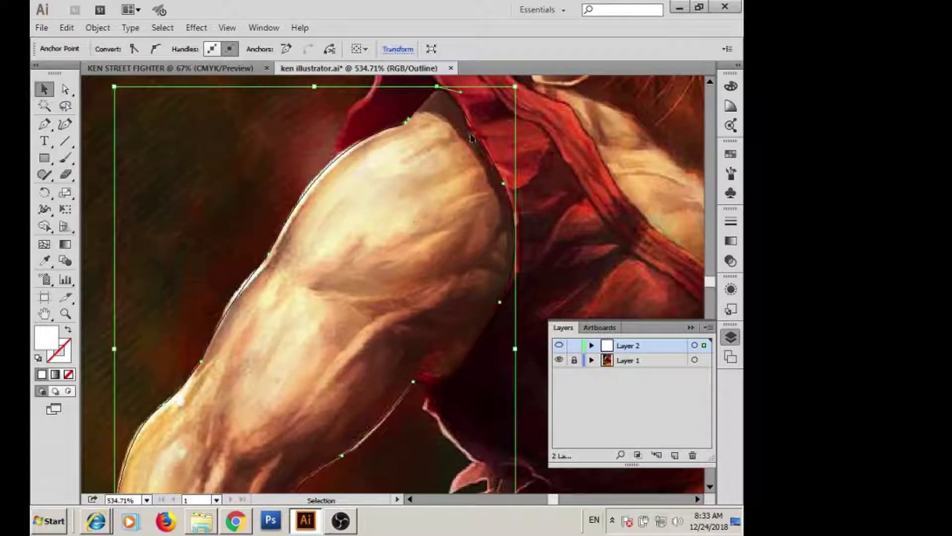
# - Add the first mesh lines across the traced arm with the Mesh tool
pyautogui.press('u')
pyautogui.click(465, 115)
pyautogui.click(490, 160)
pyautogui.click(521, 260)
pyautogui.click(493, 319)
pyautogui.moveTo(493, 319); pyautogui.dragTo(550, 213)
# - Give Layer 2 a different layer colour
pyautogui.doubleClick(606, 345)
pyautogui.click(350, 222)
pyautogui.click(351, 251)
pyautogui.press('Return')
pyautogui.scroll(2, 383, 319)
pyautogui.hscroll(-3, 484, 293)
# - Add two vertical mesh lines across the arm and look over the resulting grid
pyautogui.click(406, 311)
pyautogui.click(455, 318)
pyautogui.moveTo(519, 313); pyautogui.dragTo(585, 256)
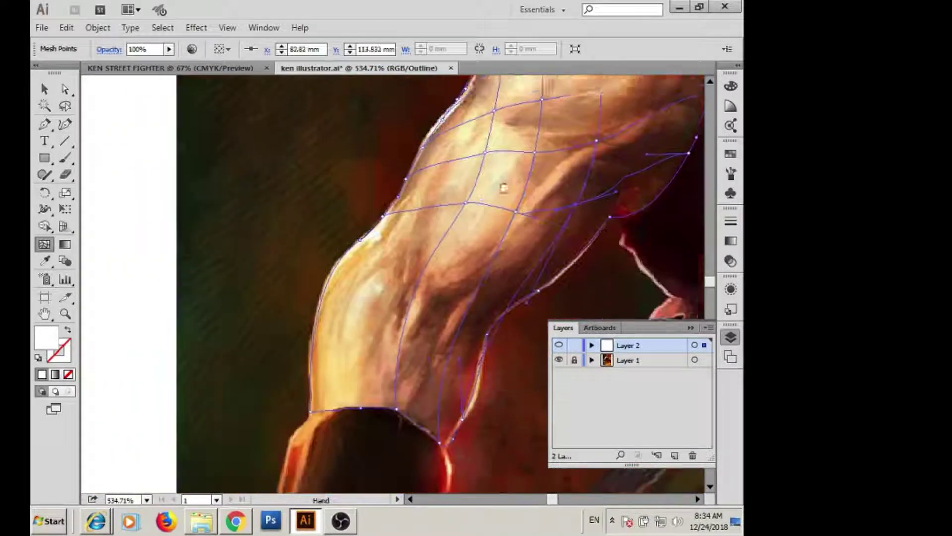
pyautogui.press('a')
pyautogui.moveTo(499, 327)
pyautogui.mouseDown()
pyautogui.moveTo(515, 316)
pyautogui.moveTo(516, 358)
pyautogui.mouseUp()
pyautogui.press('u')
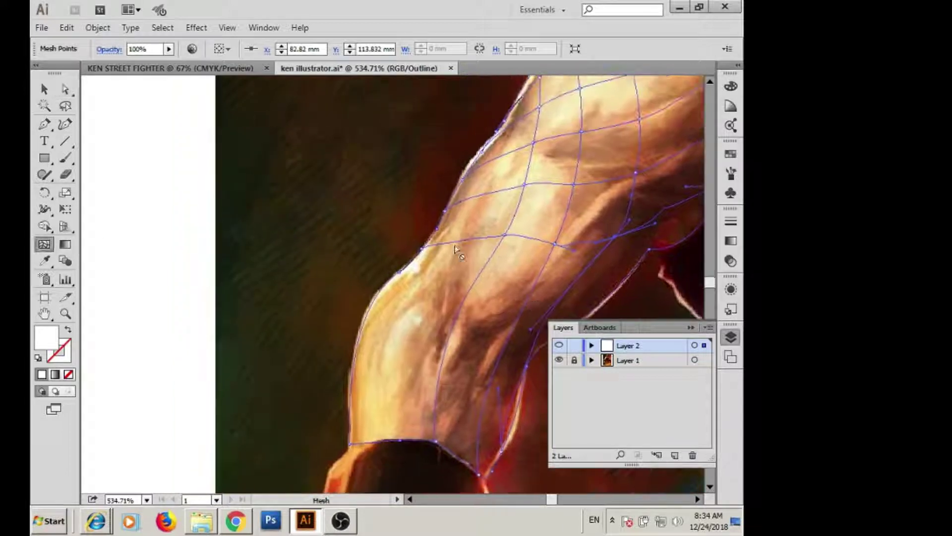
pyautogui.scroll(3, 511, 249)
pyautogui.hscroll(3, 511, 249)
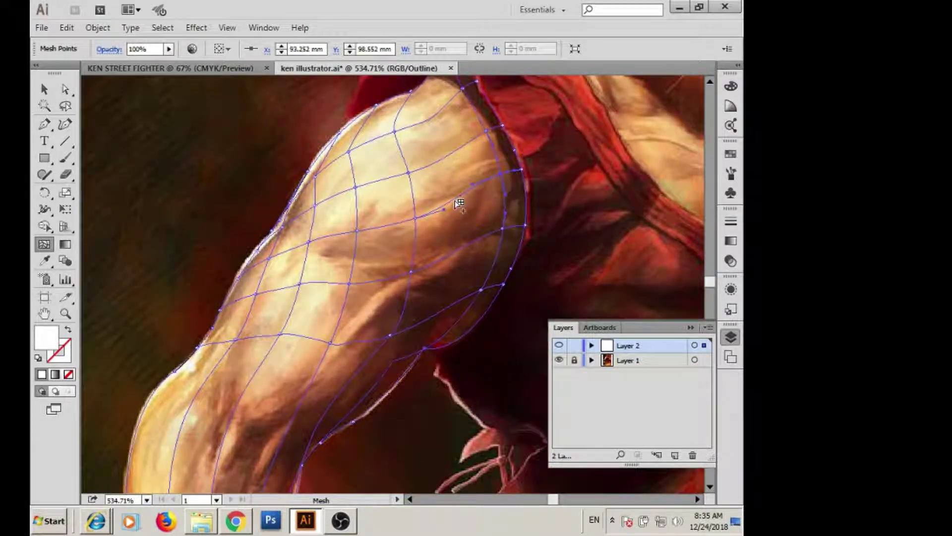
pyautogui.scroll(-3, 459, 204)
pyautogui.hscroll(-2, 438, 251)
pyautogui.hscroll(-2, 438, 273)
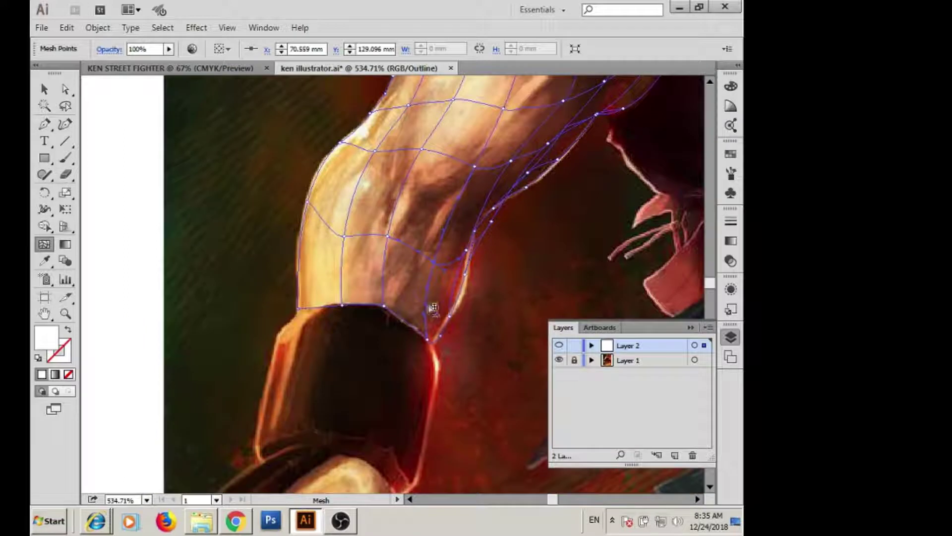
pyautogui.scroll(3, 455, 220)
pyautogui.hscroll(2, 456, 248)
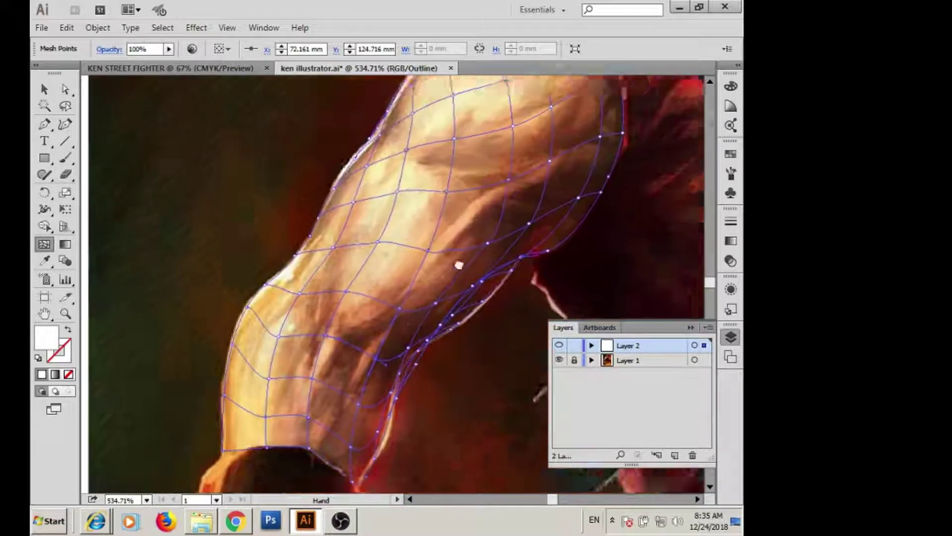
pyautogui.scroll(1, 421, 263)
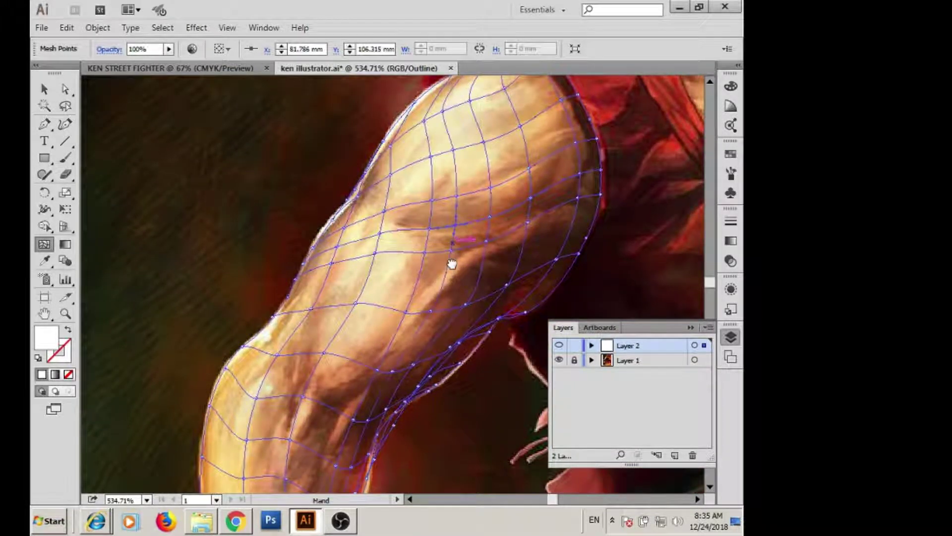
# - Nudge upper-arm mesh points so the grid follows the muscle and arm edge
pyautogui.moveTo(250, 159); pyautogui.dragTo(376, 327)
pyautogui.press('a')
pyautogui.moveTo(472, 255); pyautogui.dragTo(411, 278)
pyautogui.moveTo(367, 220); pyautogui.dragTo(365, 244)
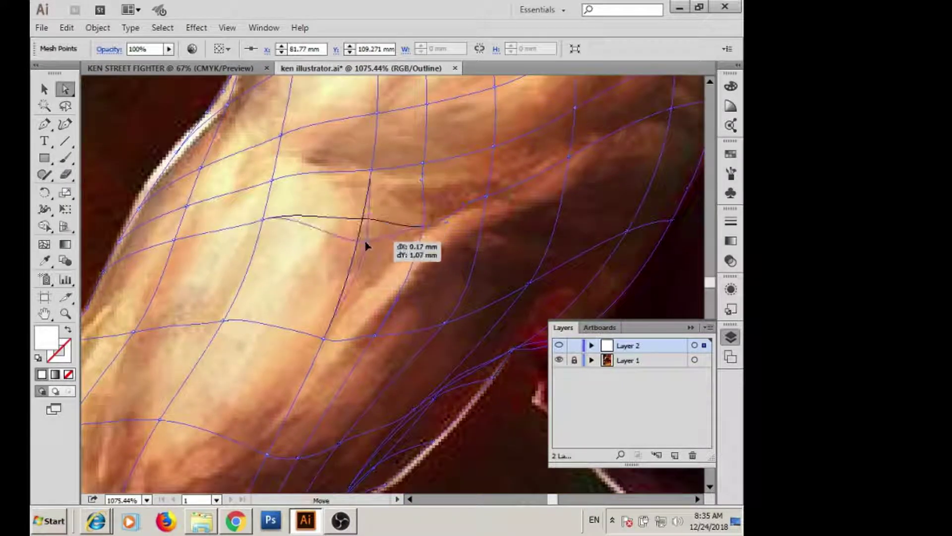
pyautogui.hscroll(-3, 366, 244)
pyautogui.moveTo(359, 189)
pyautogui.mouseDown()
pyautogui.moveTo(357, 214)
pyautogui.moveTo(372, 196)
pyautogui.mouseUp()
pyautogui.press('u')
pyautogui.scroll(-5, 418, 248)
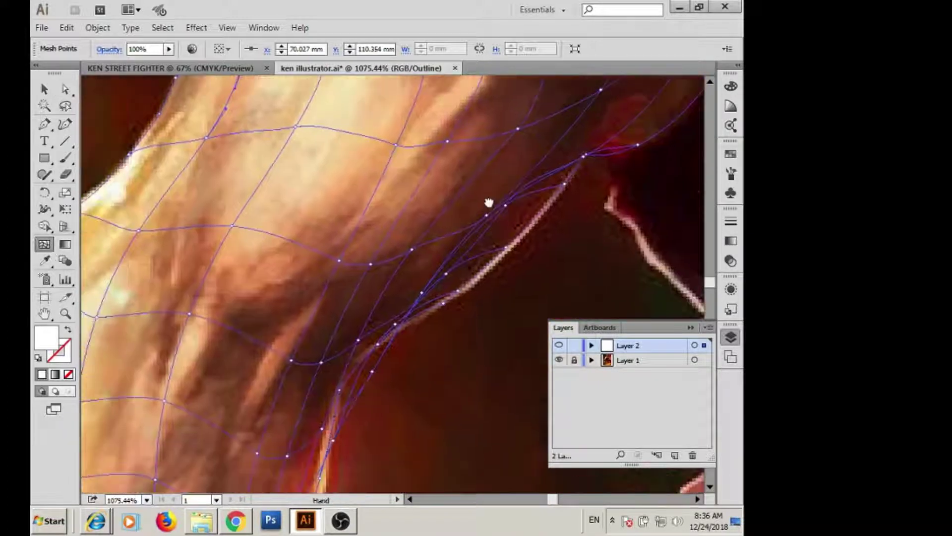
pyautogui.hscroll(-2, 418, 248)
pyautogui.press('a')
pyautogui.moveTo(414, 328); pyautogui.dragTo(403, 325)
pyautogui.scroll(2, 400, 330)
pyautogui.hscroll(3, 400, 330)
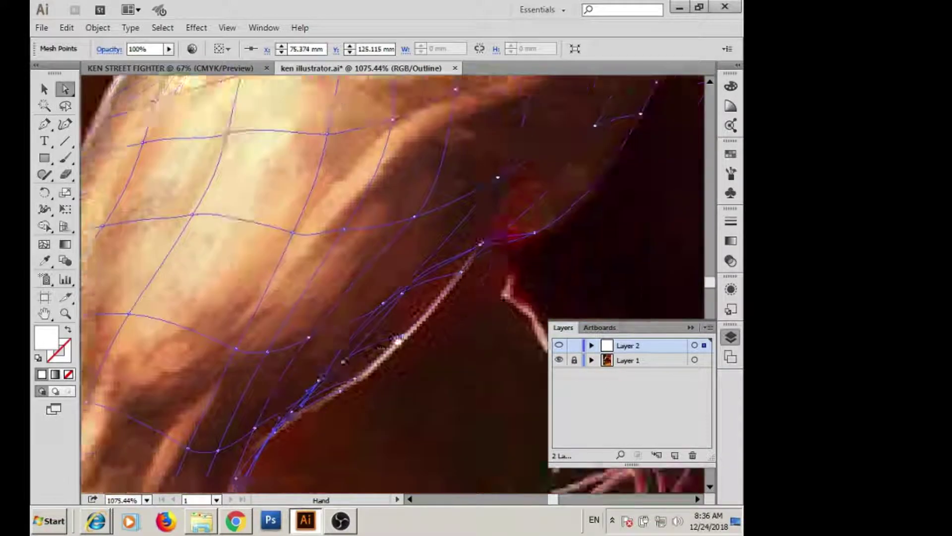
pyautogui.scroll(3, 444, 323)
# - Reshape the upper-arm mesh lines and adjust the points near the elbow
pyautogui.press('u')
pyautogui.scroll(-3, 502, 257)
pyautogui.hscroll(-2, 501, 257)
pyautogui.press('a')
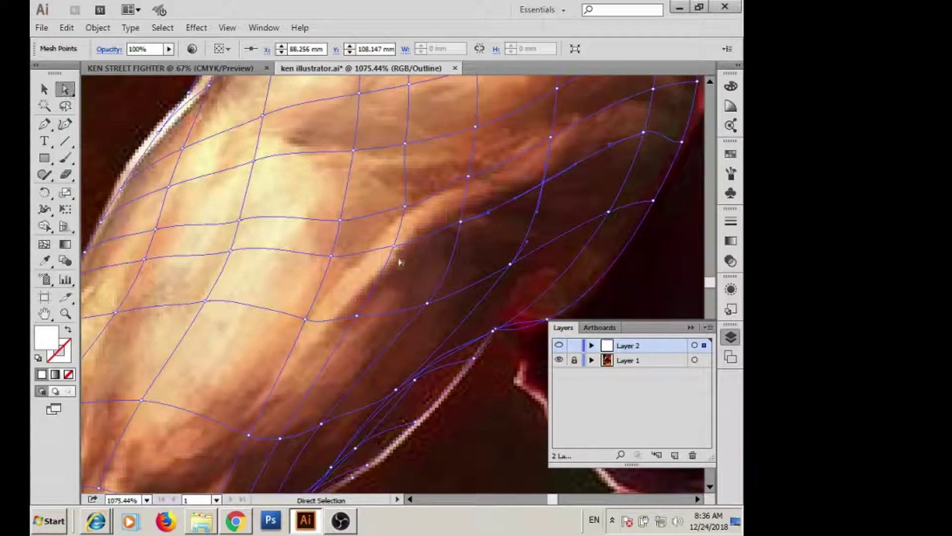
pyautogui.scroll(-3, 354, 275)
pyautogui.moveTo(354, 276); pyautogui.dragTo(331, 213)
pyautogui.moveTo(239, 218); pyautogui.dragTo(238, 206)
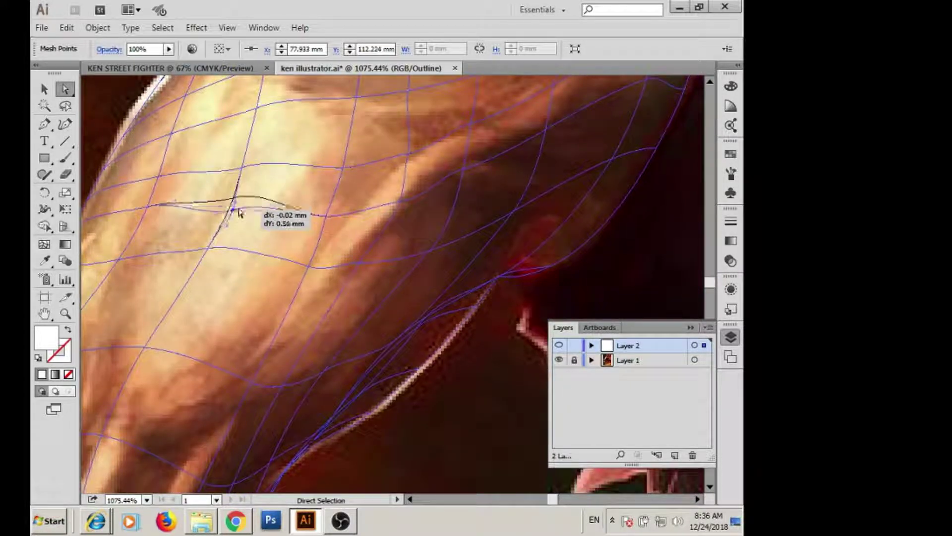
pyautogui.scroll(-2, 329, 249)
pyautogui.hscroll(3, 329, 248)
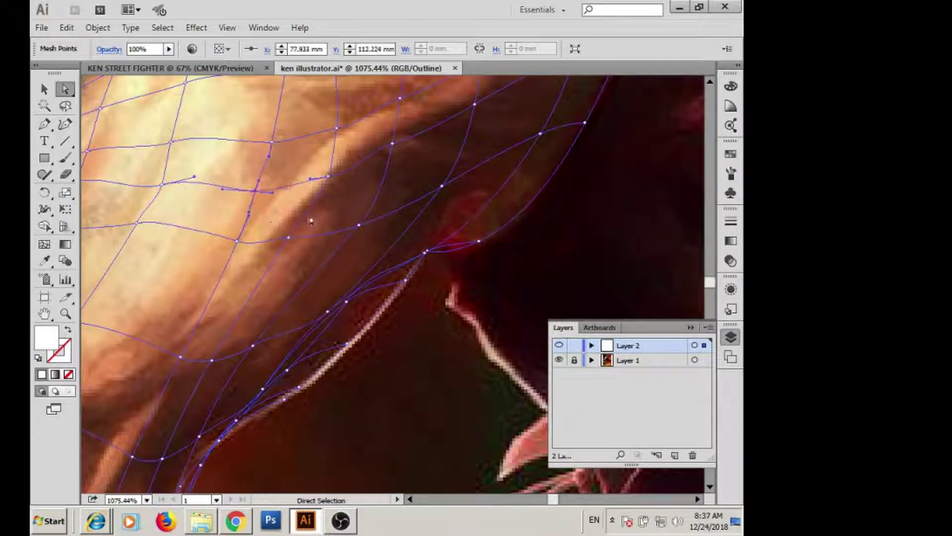
pyautogui.scroll(-3, 311, 221)
pyautogui.hscroll(-3, 311, 221)
pyautogui.moveTo(340, 273); pyautogui.dragTo(293, 297)
pyautogui.hscroll(-2, 374, 283)
pyautogui.moveTo(374, 282)
pyautogui.mouseDown()
pyautogui.moveTo(347, 322)
pyautogui.moveTo(400, 351)
pyautogui.mouseUp()
pyautogui.scroll(-2, 348, 321)
# - Move the shoulder mesh points onto the muscle contour of the painting
pyautogui.hscroll(-2, 400, 351)
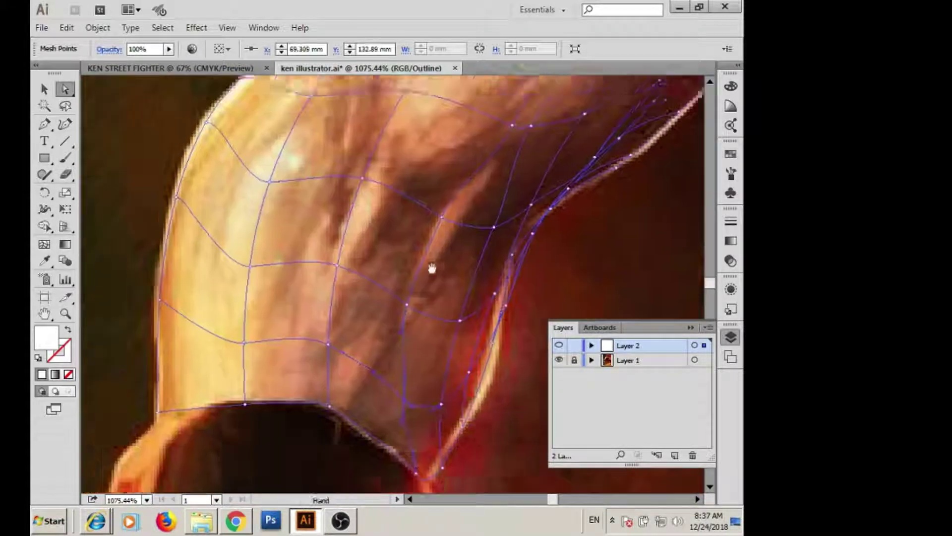
pyautogui.scroll(3, 400, 242)
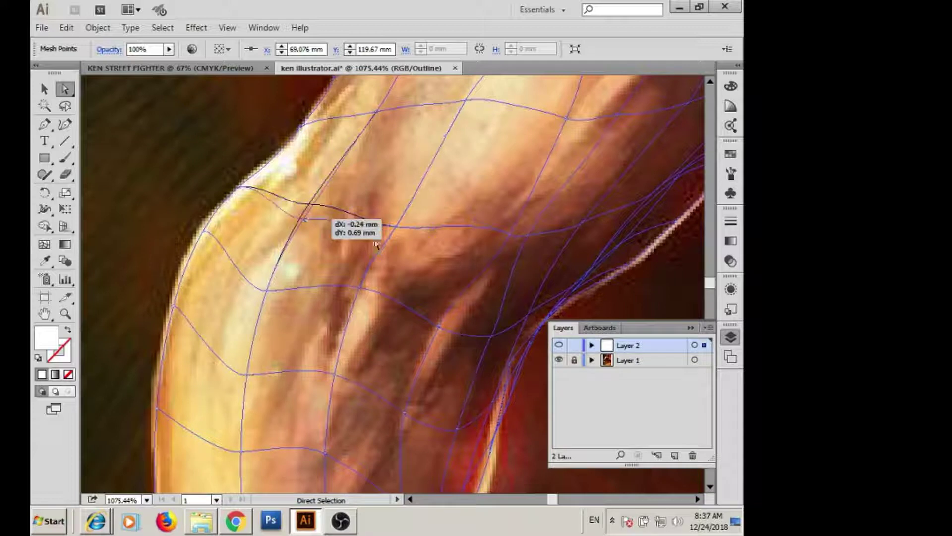
pyautogui.scroll(3, 471, 295)
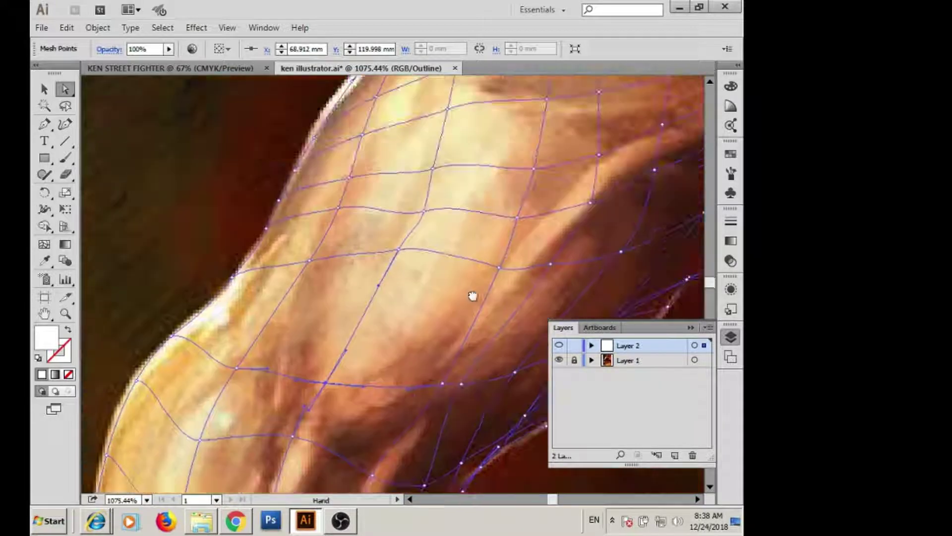
pyautogui.hscroll(2, 425, 257)
pyautogui.scroll(-2, 360, 203)
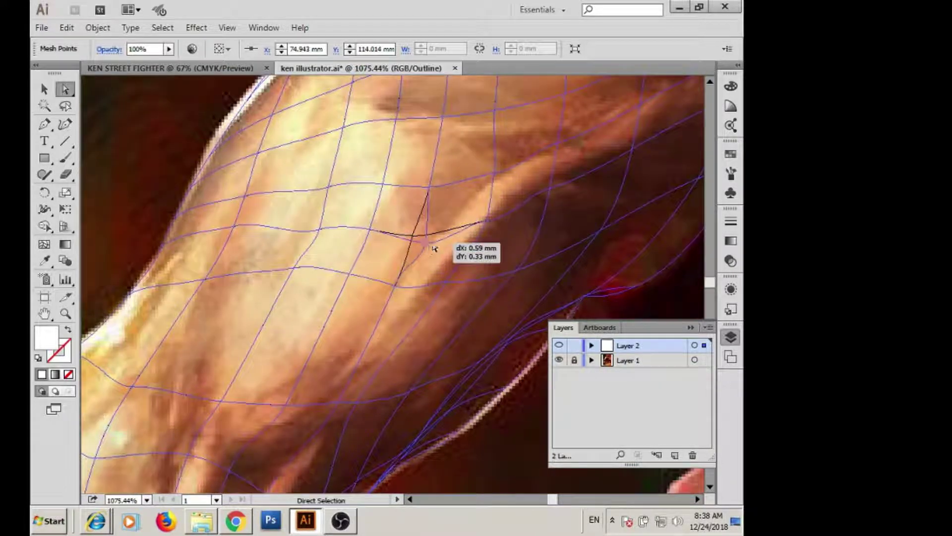
pyautogui.moveTo(440, 195); pyautogui.dragTo(441, 196)
pyautogui.scroll(3, 165, 263)
pyautogui.moveTo(408, 243)
pyautogui.mouseDown()
pyautogui.moveTo(391, 315)
pyautogui.moveTo(331, 278)
pyautogui.moveTo(452, 313)
pyautogui.moveTo(396, 245)
pyautogui.moveTo(445, 319)
pyautogui.mouseUp()
pyautogui.moveTo(395, 214)
pyautogui.mouseDown()
pyautogui.moveTo(431, 225)
pyautogui.moveTo(450, 219)
pyautogui.moveTo(420, 239)
pyautogui.mouseUp()
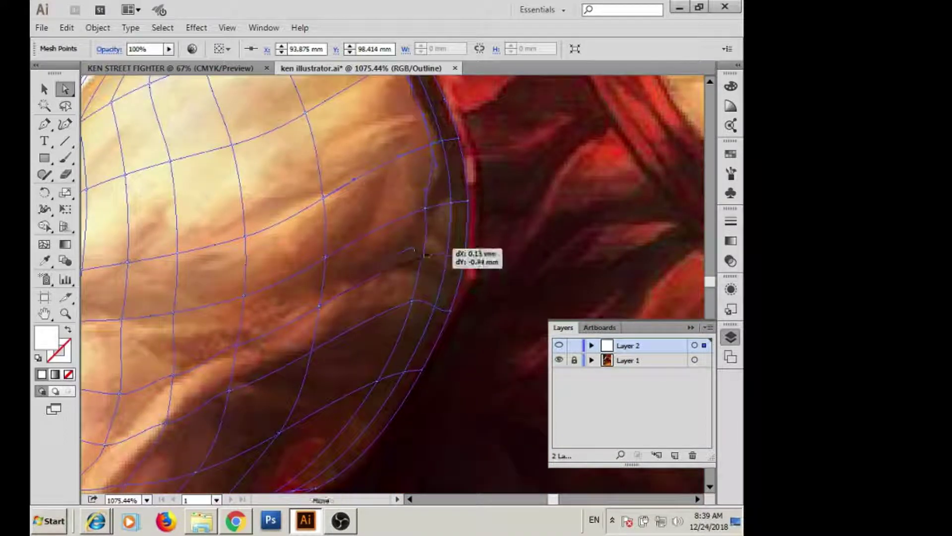
pyautogui.moveTo(385, 318)
pyautogui.mouseDown()
pyautogui.moveTo(472, 239)
pyautogui.moveTo(596, 218)
pyautogui.mouseUp()
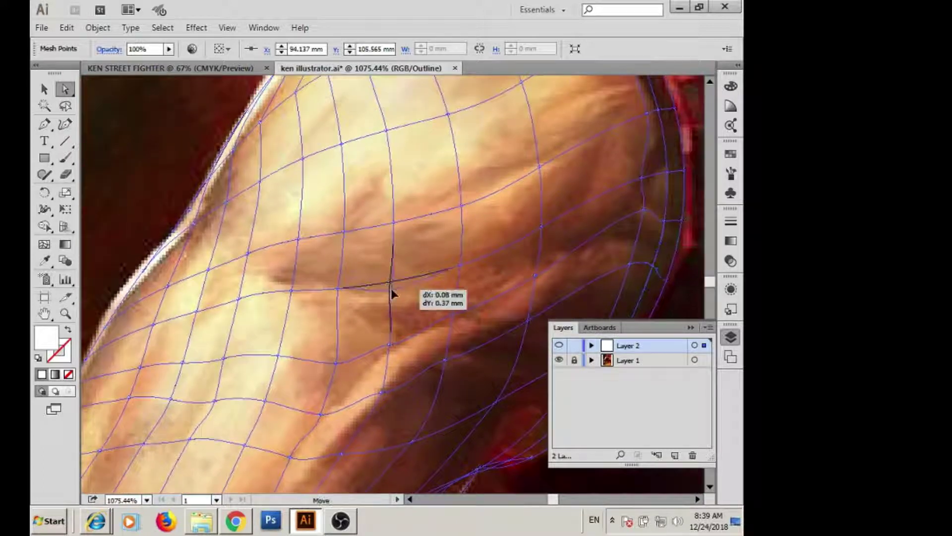
pyautogui.moveTo(392, 294); pyautogui.dragTo(82, 208)
pyautogui.moveTo(484, 163)
pyautogui.mouseDown()
pyautogui.moveTo(472, 227)
pyautogui.moveTo(483, 229)
pyautogui.moveTo(438, 269)
pyautogui.moveTo(384, 270)
pyautogui.moveTo(319, 241)
pyautogui.moveTo(361, 266)
pyautogui.moveTo(357, 323)
pyautogui.moveTo(317, 218)
pyautogui.moveTo(425, 323)
pyautogui.mouseUp()
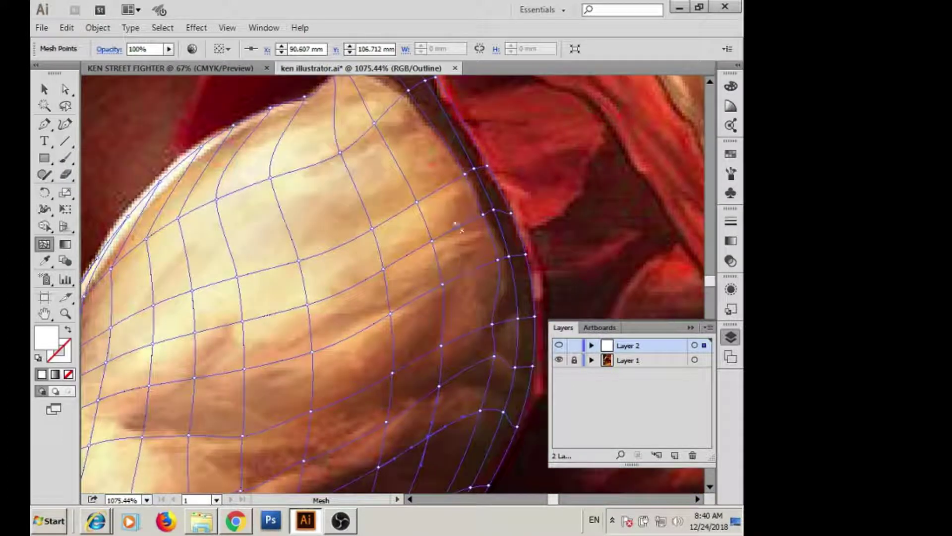
# - Sample a brown from the reference onto the mesh and preview the rendered colour
pyautogui.press('z')
pyautogui.keyDown('alt'); pyautogui.click(415, 251); pyautogui.keyUp('alt')
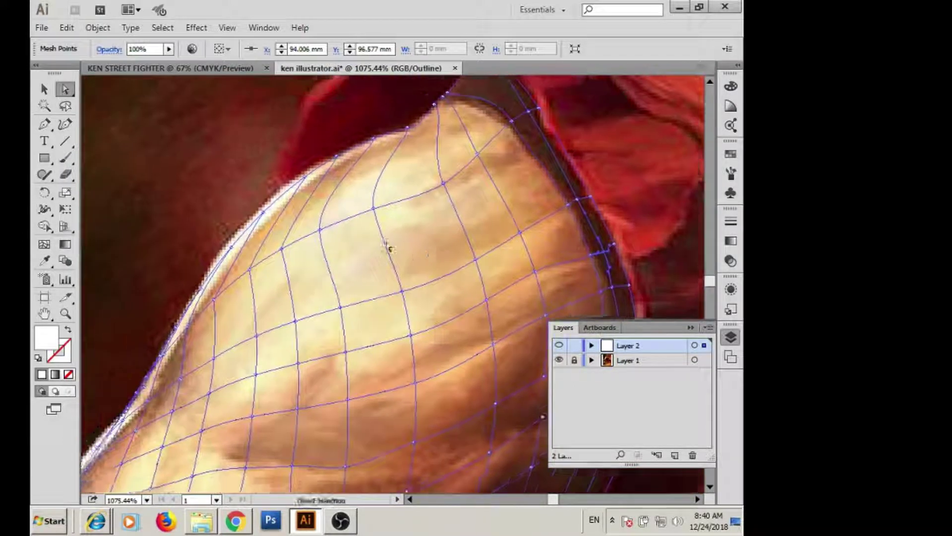
pyautogui.keyDown('alt'); pyautogui.click(366, 362); pyautogui.keyUp('alt')
pyautogui.scroll(-3, 240, 164)
pyautogui.moveTo(240, 163); pyautogui.dragTo(304, 366)
pyautogui.press('v')
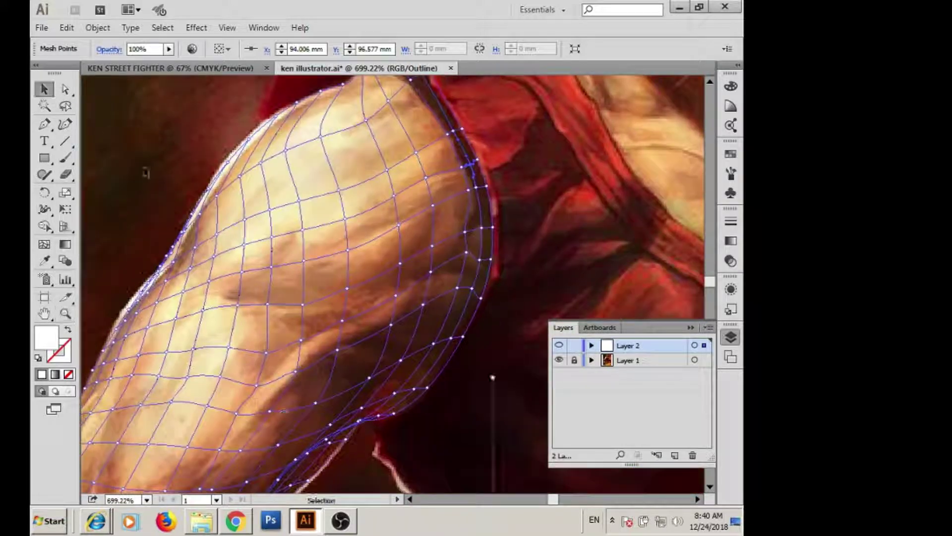
pyautogui.press('i')
pyautogui.click(370, 341)
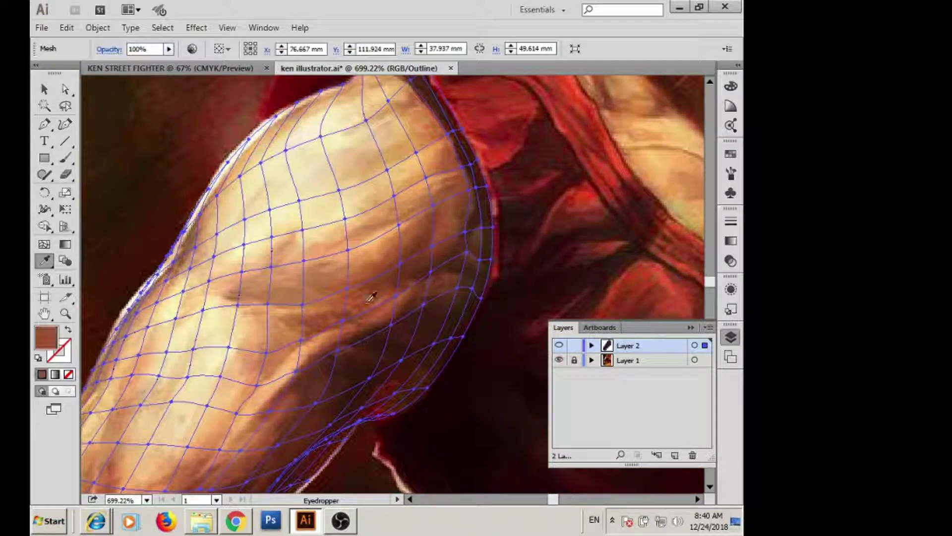
pyautogui.press('v')
pyautogui.hotkey('ctrl', 'y')
pyautogui.press('z')
pyautogui.keyDown('alt'); pyautogui.click(420, 314); pyautogui.keyUp('alt')
pyautogui.keyDown('alt'); pyautogui.click(206, 129); pyautogui.keyUp('alt')
pyautogui.moveTo(206, 130); pyautogui.dragTo(461, 282)
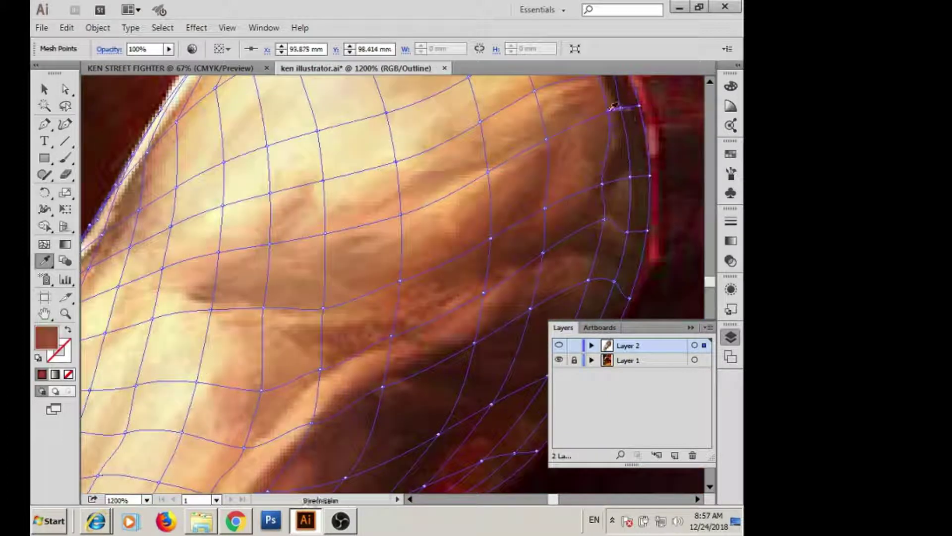
# - Colour shoulder mesh points with sampled skin tone, dark maroon, peach and brown
pyautogui.keyDown('ctrl'); pyautogui.click(270, 243); pyautogui.keyUp('ctrl')
pyautogui.click(271, 242)
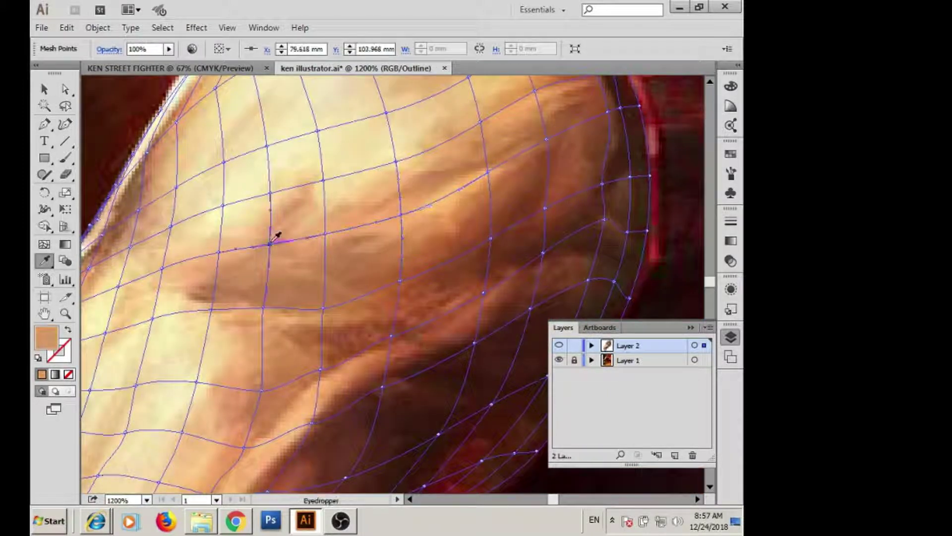
pyautogui.scroll(3, 472, 294)
pyautogui.keyDown('ctrl'); pyautogui.click(615, 181); pyautogui.keyUp('ctrl')
pyautogui.click(626, 177)
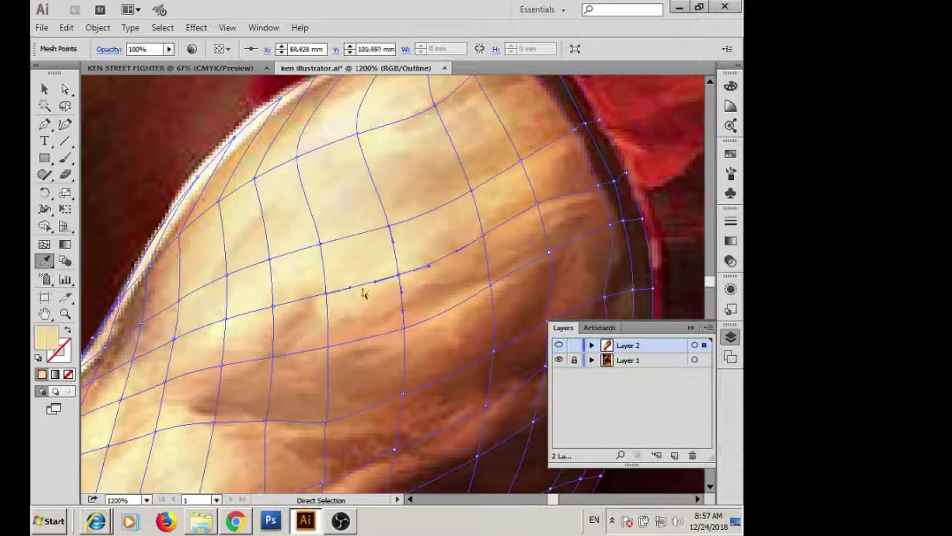
pyautogui.moveTo(134, 362); pyautogui.dragTo(300, 297)
pyautogui.keyDown('ctrl'); pyautogui.click(300, 296); pyautogui.keyUp('ctrl')
pyautogui.click(301, 296)
pyautogui.moveTo(462, 258); pyautogui.dragTo(570, 187)
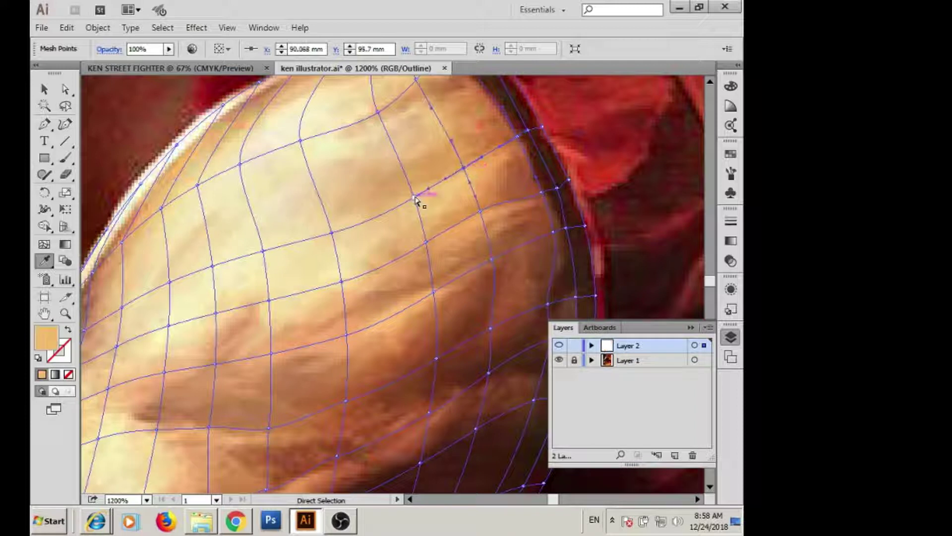
pyautogui.moveTo(174, 277); pyautogui.dragTo(262, 255)
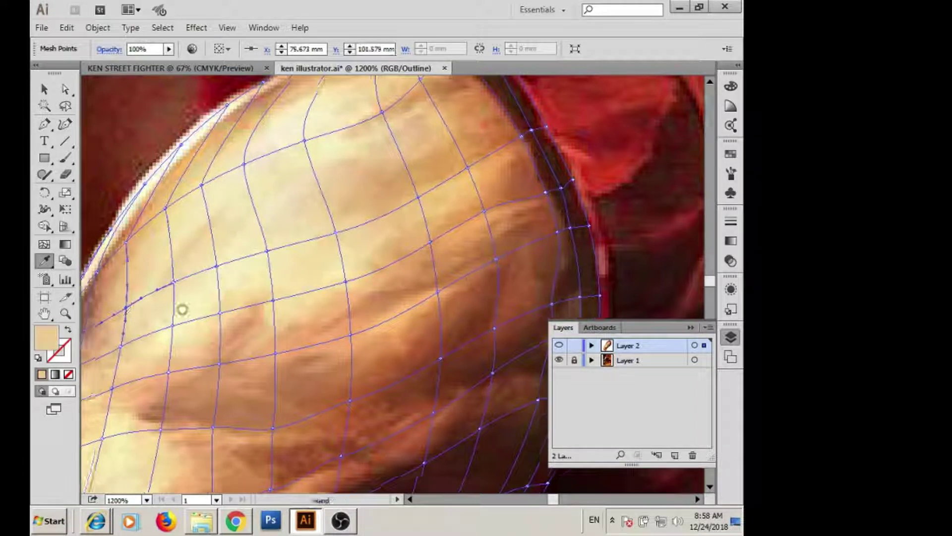
pyautogui.keyDown('ctrl'); pyautogui.click(263, 255); pyautogui.keyUp('ctrl')
# - Fill more shoulder mesh points with sampled browns and a light cream tone
pyautogui.keyDown('ctrl'); pyautogui.click(229, 273); pyautogui.keyUp('ctrl')
pyautogui.click(233, 272)
pyautogui.click(395, 187)
pyautogui.click(304, 170)
pyautogui.click(341, 132)
pyautogui.moveTo(340, 132); pyautogui.dragTo(283, 261)
pyautogui.click(283, 261)
pyautogui.keyDown('ctrl'); pyautogui.click(407, 192); pyautogui.keyUp('ctrl')
pyautogui.moveTo(486, 164); pyautogui.dragTo(528, 124)
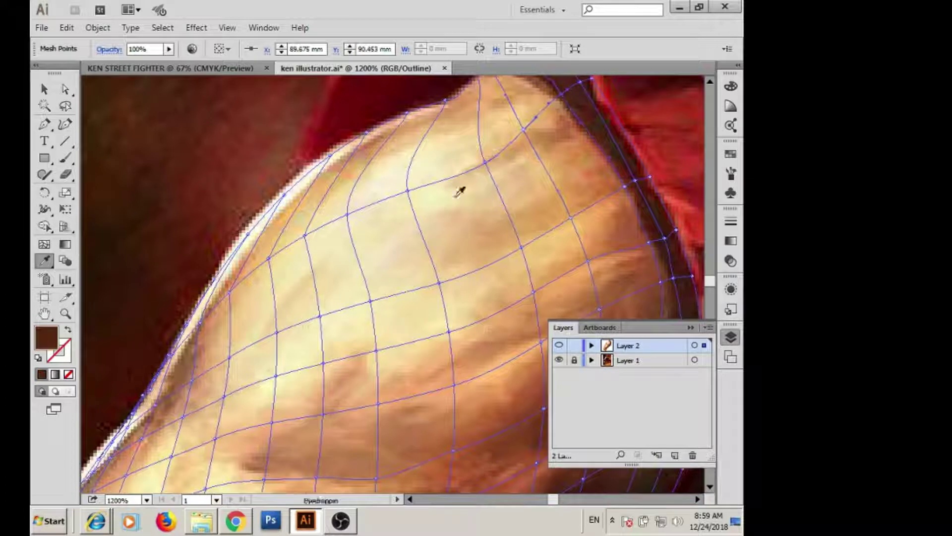
pyautogui.scroll(2, 460, 191)
# - Check the coloured arm in full preview, then return Layer 2 to outline view
pyautogui.hotkey('ctrl', '0')
pyautogui.press('z')
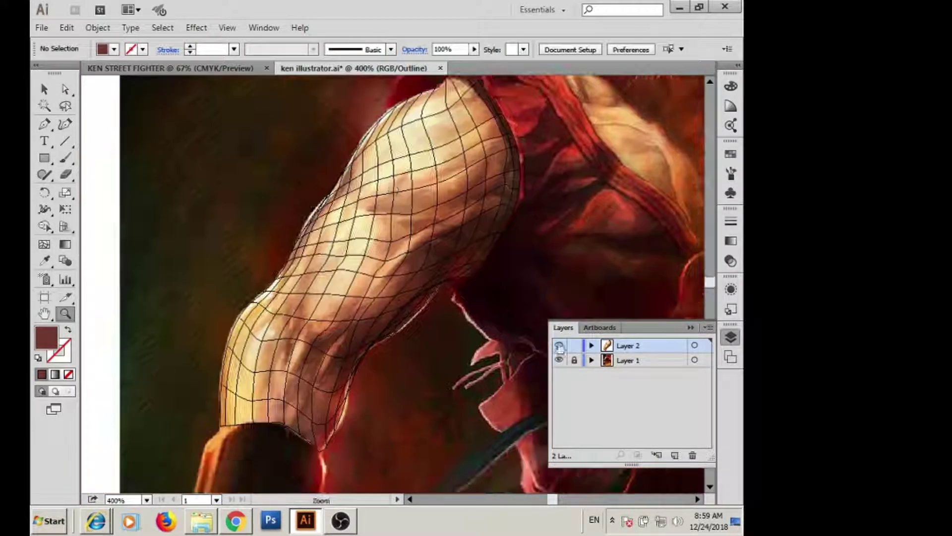
pyautogui.hotkey('ctrl', 'y')
pyautogui.hotkey('alt', 'f')
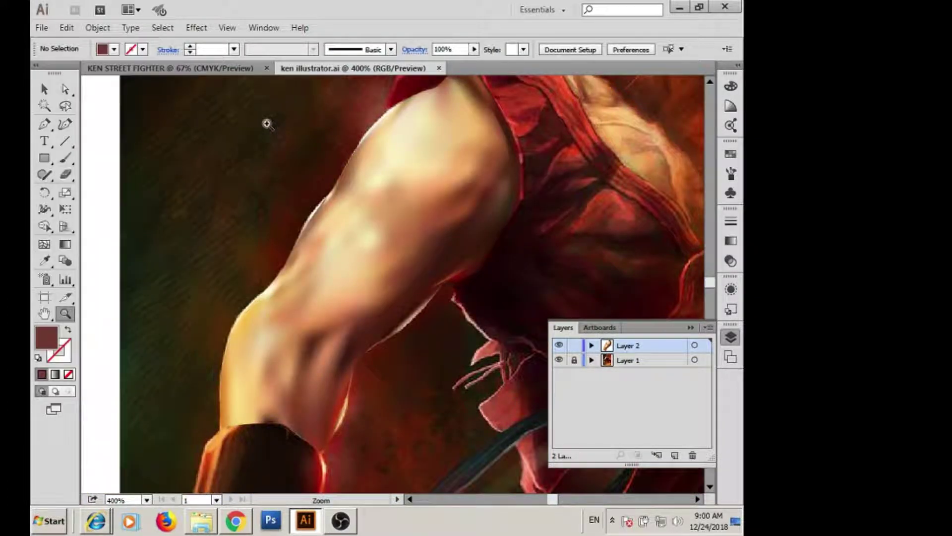
pyautogui.keyDown('ctrl'); pyautogui.click(559, 345); pyautogui.keyUp('ctrl')
pyautogui.moveTo(298, 198); pyautogui.dragTo(576, 392)
# - Select the arm mesh and colour its edge points with tones eyedropped from the reference
pyautogui.scroll(1, 446, 283)
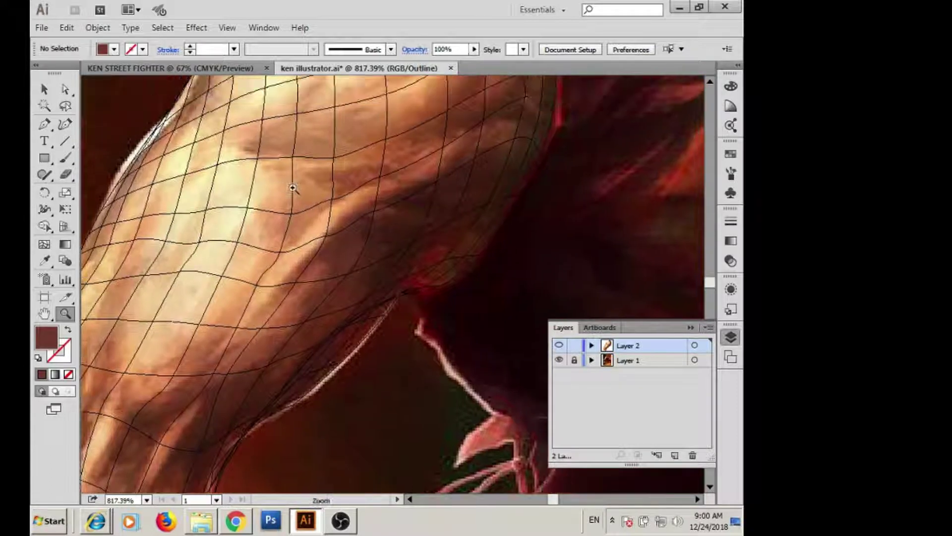
pyautogui.press('u')
pyautogui.click(443, 166)
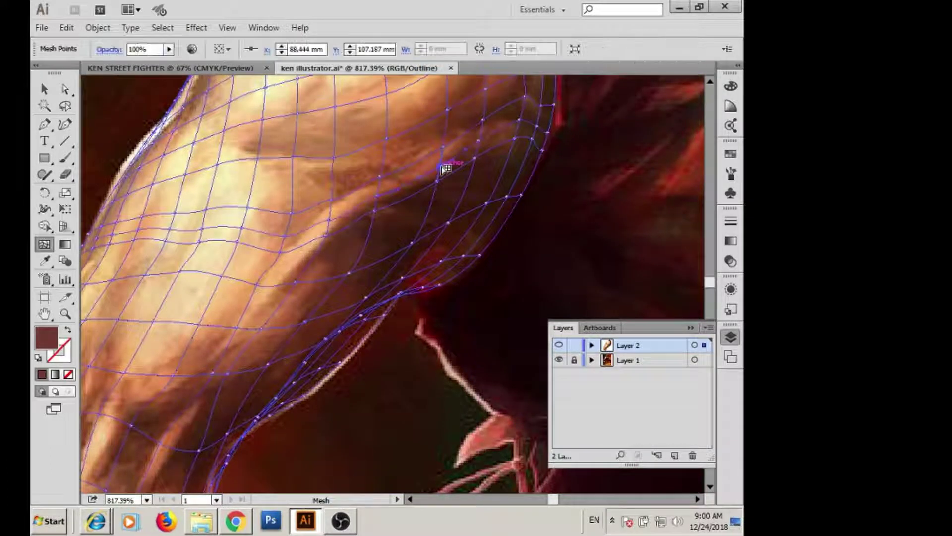
pyautogui.click(548, 137)
pyautogui.press('i')
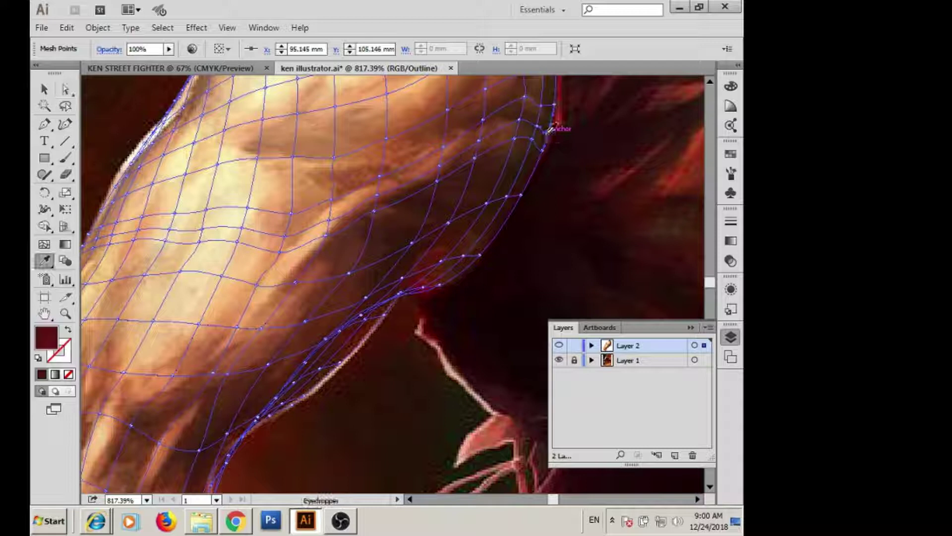
pyautogui.keyDown('ctrl'); pyautogui.click(478, 143); pyautogui.keyUp('ctrl')
pyautogui.keyDown('ctrl'); pyautogui.click(333, 212); pyautogui.keyUp('ctrl')
# - Give more upper-arm points skin, light peach and dark brown edge tones from the reference
pyautogui.keyDown('ctrl'); pyautogui.click(243, 227); pyautogui.keyUp('ctrl')
pyautogui.keyDown('ctrl'); pyautogui.click(174, 228); pyautogui.keyUp('ctrl')
pyautogui.click(117, 231)
pyautogui.keyDown('ctrl'); pyautogui.click(174, 232); pyautogui.keyUp('ctrl')
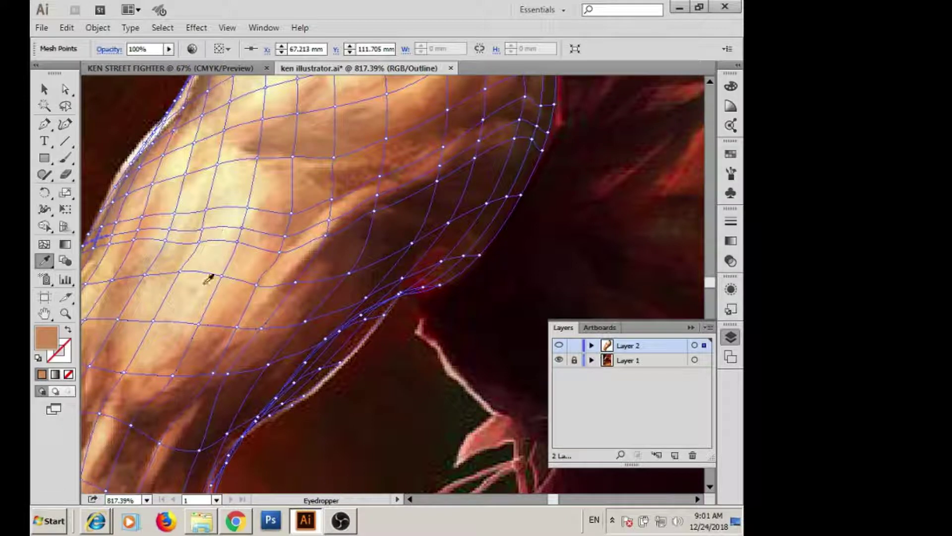
pyautogui.keyDown('ctrl'); pyautogui.click(526, 177); pyautogui.keyUp('ctrl')
pyautogui.keyDown('ctrl'); pyautogui.click(499, 181); pyautogui.keyUp('ctrl')
# - Colour lower points light beige, the shadowed edge dark, and a higher point light cream
pyautogui.keyDown('ctrl'); pyautogui.click(189, 257); pyautogui.keyUp('ctrl')
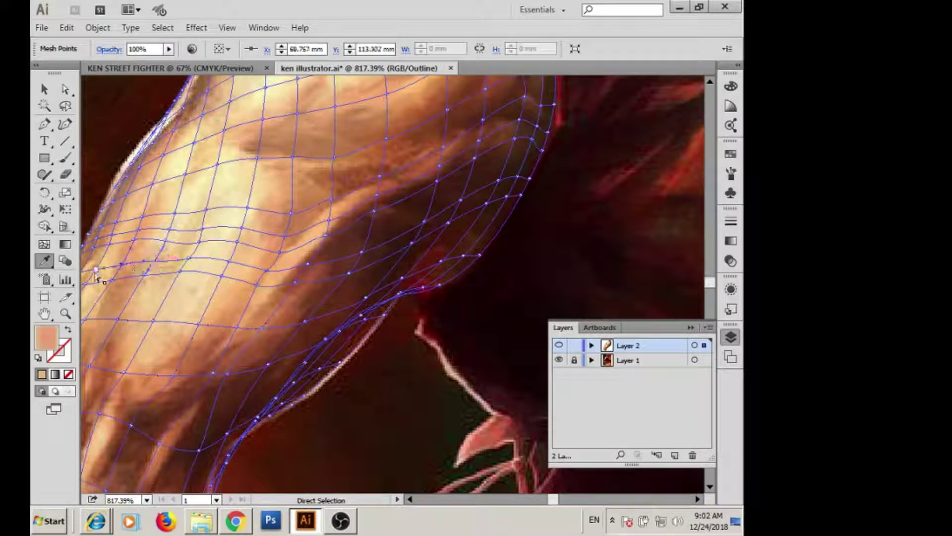
pyautogui.keyDown('ctrl'); pyautogui.click(97, 274); pyautogui.keyUp('ctrl')
pyautogui.moveTo(97, 273); pyautogui.dragTo(174, 265)
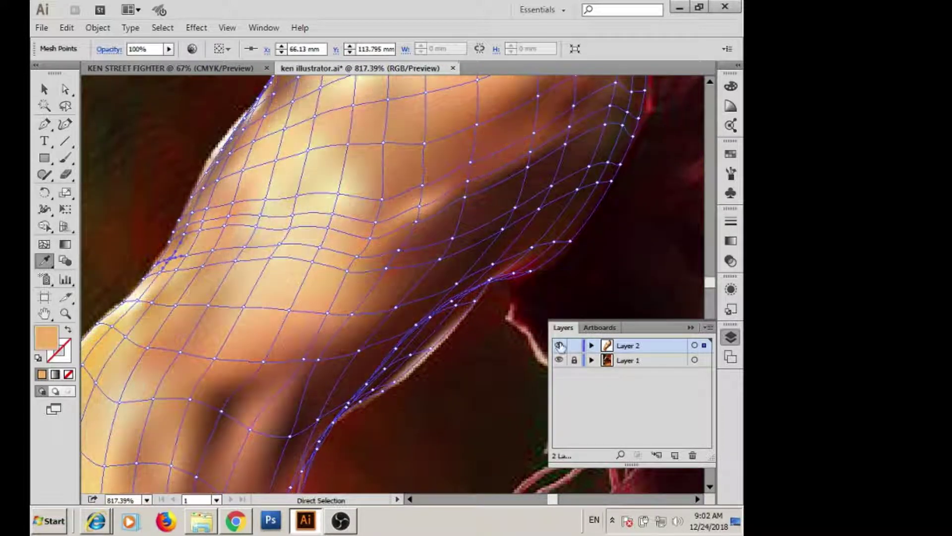
pyautogui.keyDown('ctrl'); pyautogui.click(300, 287); pyautogui.keyUp('ctrl')
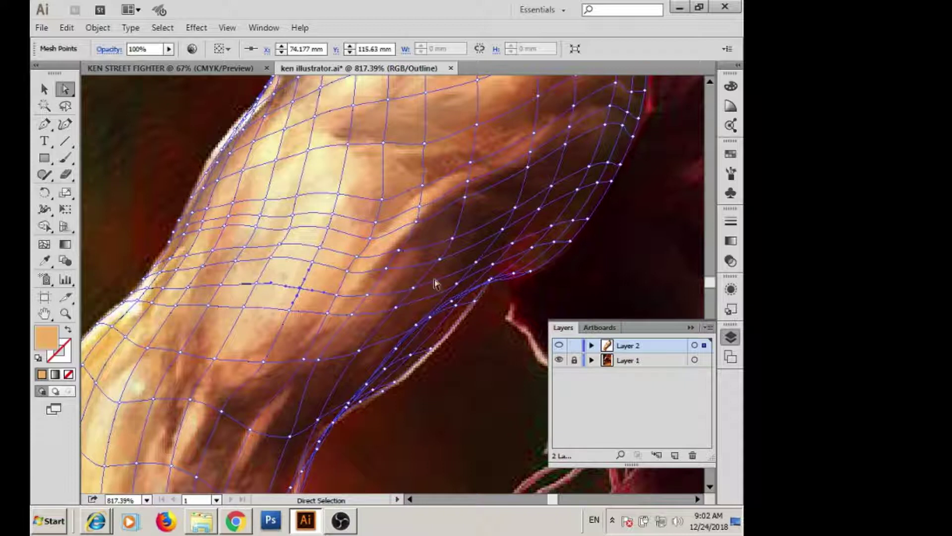
pyautogui.keyDown('ctrl'); pyautogui.click(588, 219); pyautogui.keyUp('ctrl')
pyautogui.click(540, 232)
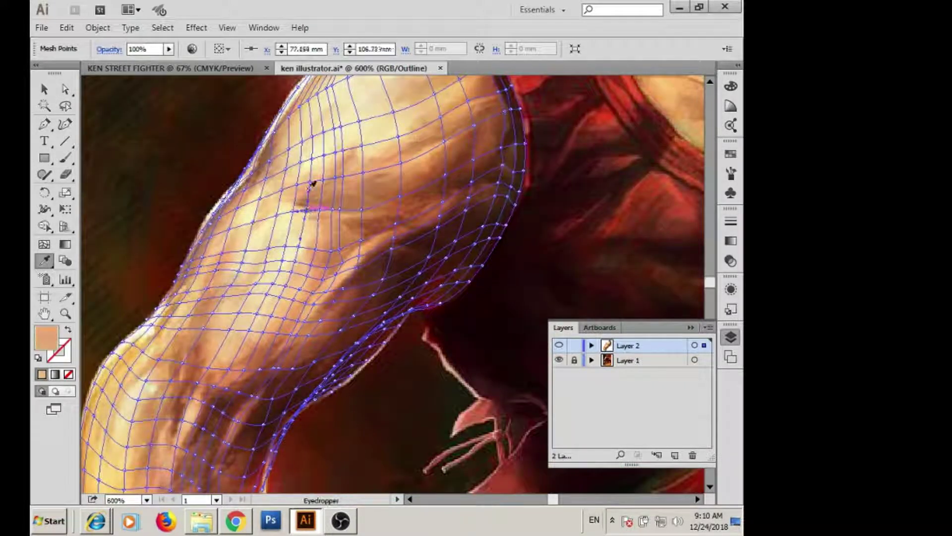
pyautogui.click(315, 162)
pyautogui.keyDown('ctrl'); pyautogui.click(319, 128); pyautogui.keyUp('ctrl')
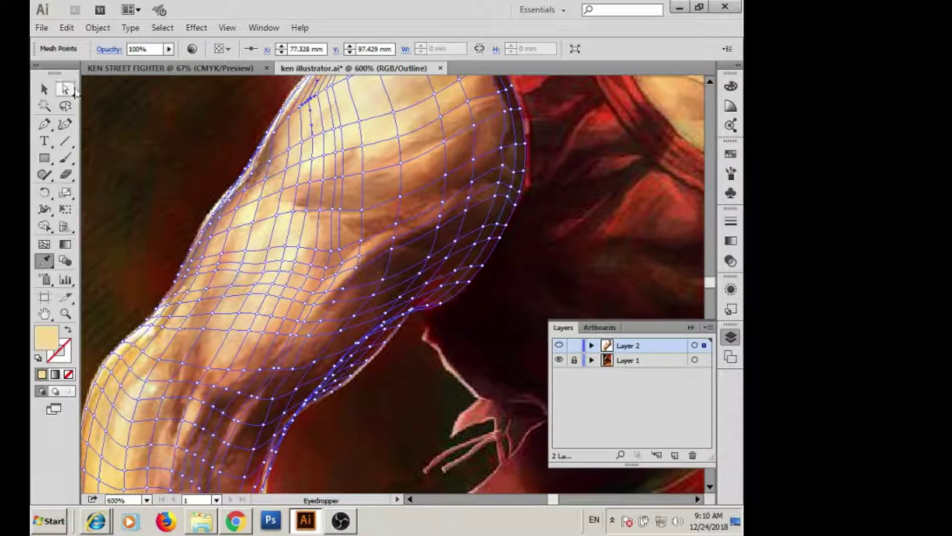
# - Shift one mesh point to follow the arm muscle, then save the file
pyautogui.click(66, 89)
pyautogui.moveTo(331, 208); pyautogui.dragTo(294, 211)
pyautogui.click(40, 28)
pyautogui.click(128, 168)
# - Colour the shoulder-edge points dark red and brown and inner points lighter tan
pyautogui.press('u')
pyautogui.click(404, 183)
pyautogui.click(521, 134)
pyautogui.press('i')
pyautogui.click(530, 123)
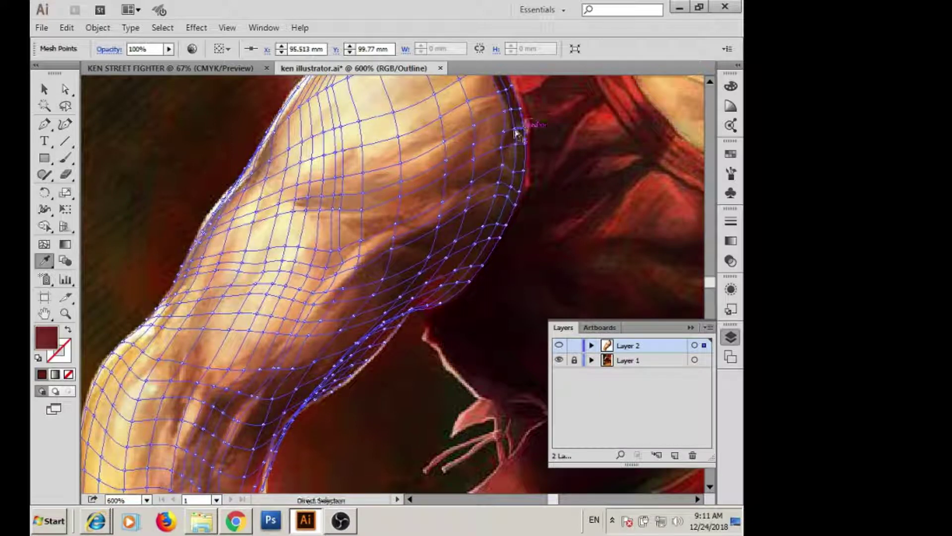
pyautogui.keyDown('ctrl'); pyautogui.click(500, 132); pyautogui.keyUp('ctrl')
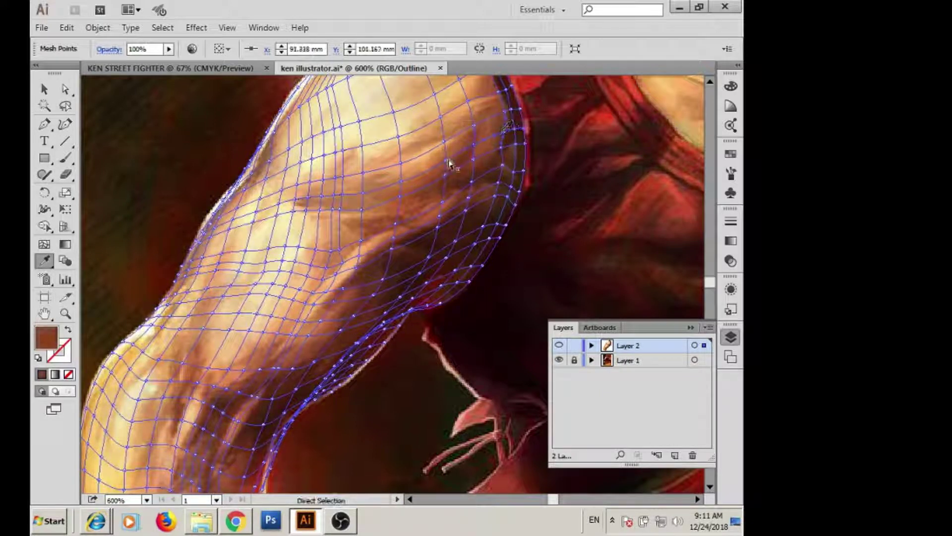
pyautogui.keyDown('ctrl'); pyautogui.click(370, 187); pyautogui.keyUp('ctrl')
pyautogui.click(369, 187)
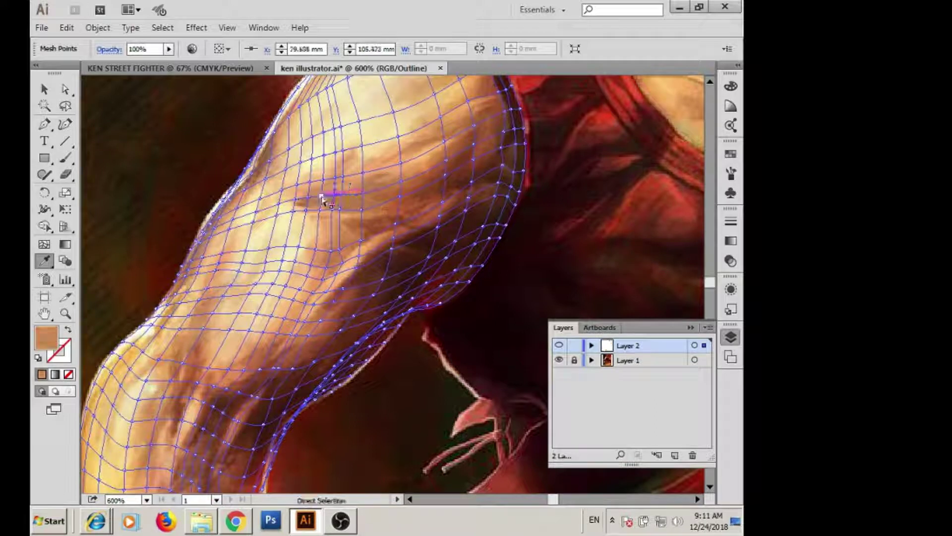
pyautogui.keyDown('ctrl'); pyautogui.click(293, 201); pyautogui.keyUp('ctrl')
pyautogui.keyDown('ctrl'); pyautogui.click(226, 218); pyautogui.keyUp('ctrl')
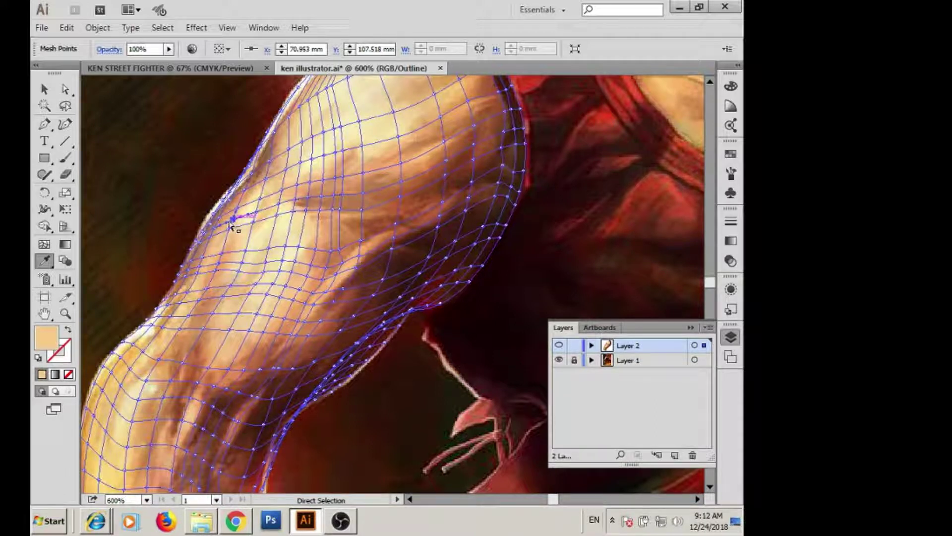
# - Save the file again and zoom out to view the whole arm
pyautogui.click(42, 27)
pyautogui.click(73, 119)
pyautogui.hotkey('ctrl', 'space')
pyautogui.keyDown('ctrl'); pyautogui.keyDown('alt'); pyautogui.click(305, 360); pyautogui.keyUp('alt'); pyautogui.keyUp('ctrl')
# - Return to full-colour preview, deselect the mesh and bring the arm and fist into view
pyautogui.hotkey('ctrl', 'y')
pyautogui.hotkey('ctrl', 'shift', 'a')
pyautogui.press('v')
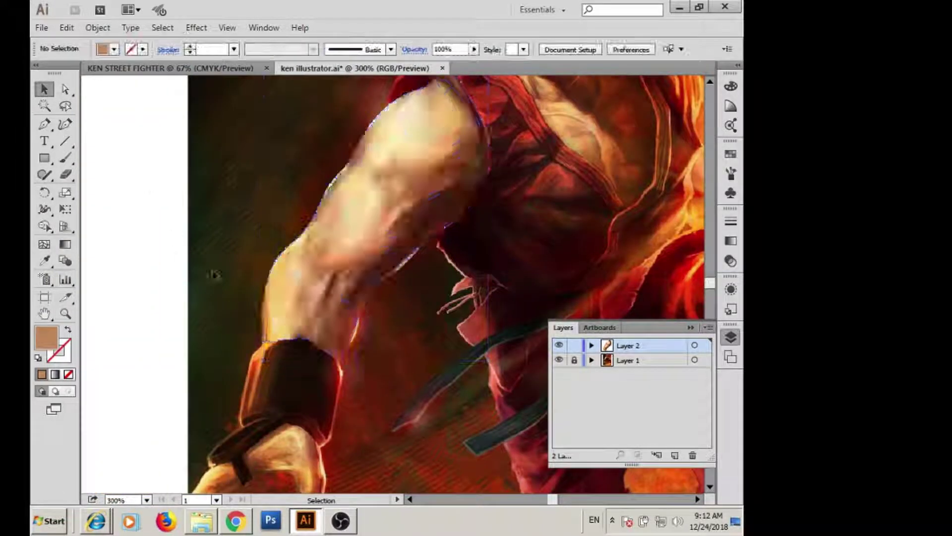
pyautogui.moveTo(398, 343); pyautogui.dragTo(459, 262)
pyautogui.click(559, 360)
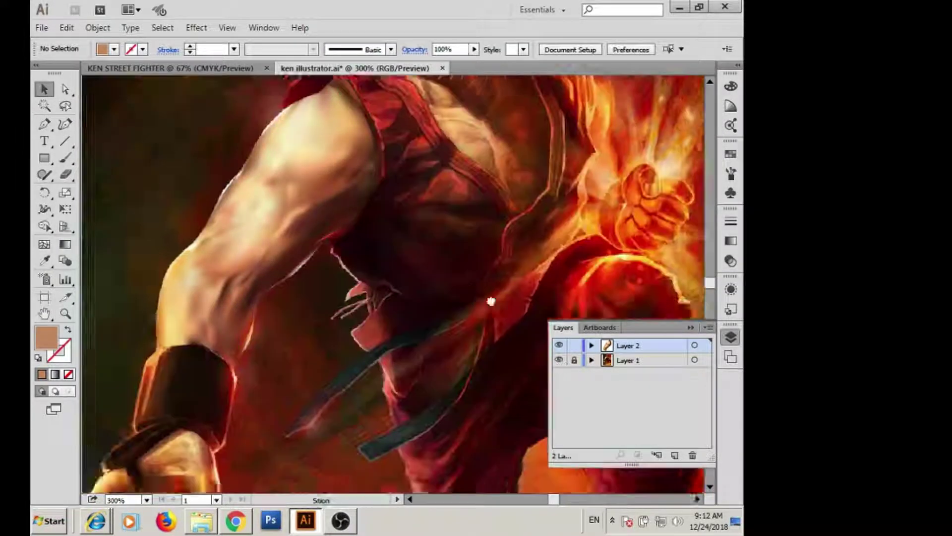
pyautogui.moveTo(489, 299); pyautogui.dragTo(452, 305)
pyautogui.scroll(-5, 451, 293)
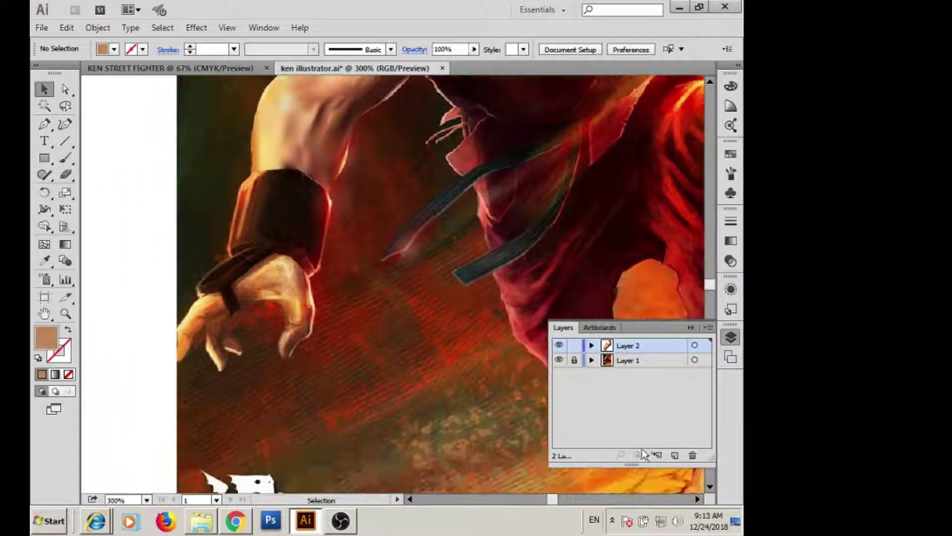
pyautogui.click(592, 346)
# - Create a new Layer 3 for the hand and set it to Outline view
pyautogui.click(675, 456)
pyautogui.hotkey('ctrl', 'z')
pyautogui.click(592, 345)
pyautogui.click(675, 455)
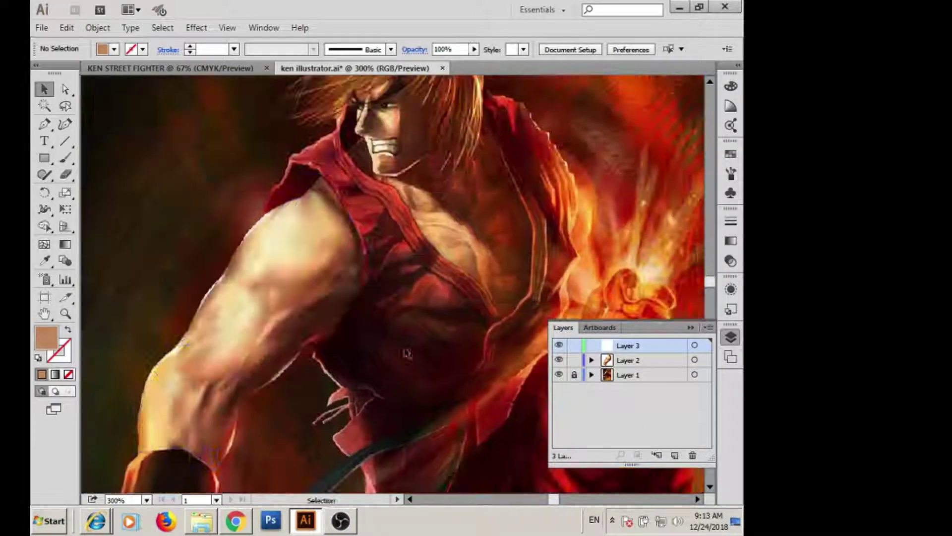
pyautogui.moveTo(403, 346)
pyautogui.mouseDown()
pyautogui.moveTo(339, 338)
pyautogui.moveTo(319, 431)
pyautogui.mouseUp()
pyautogui.press('p')
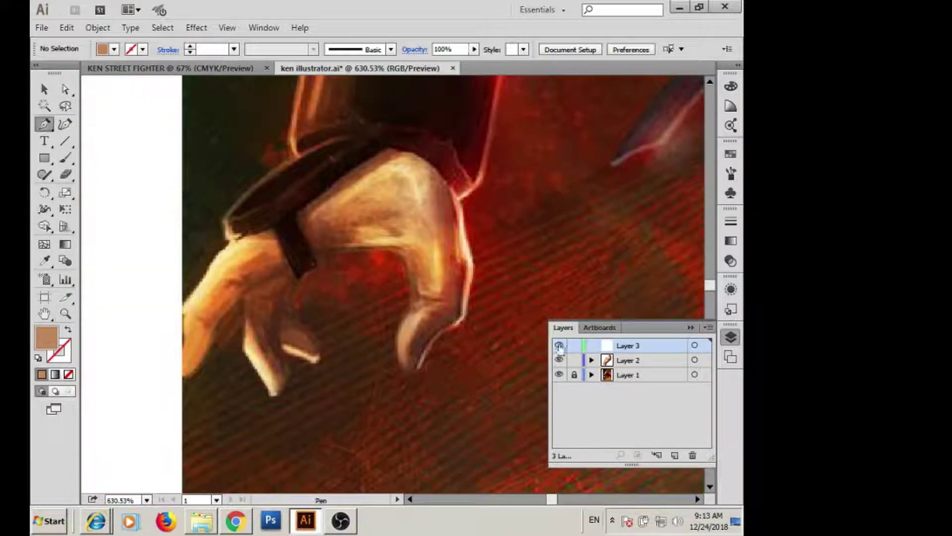
pyautogui.keyDown('ctrl'); pyautogui.click(559, 346); pyautogui.keyUp('ctrl')
# - Trace Pen anchors down the hand's edge and up around the bent finger
pyautogui.click(459, 199)
pyautogui.click(472, 273)
pyautogui.click(467, 311)
pyautogui.click(449, 328)
pyautogui.click(425, 358)
pyautogui.click(393, 342)
pyautogui.click(407, 311)
pyautogui.click(415, 297)
pyautogui.click(413, 266)
# - Continue the path around the knuckles and close it at the starting anchor
pyautogui.click(321, 258)
pyautogui.click(299, 229)
pyautogui.scroll(2, 299, 229)
pyautogui.click(368, 208)
pyautogui.click(457, 248)
# - Inspect the closed hand outline, panning to bring the fingertip into view
pyautogui.click(65, 88)
pyautogui.scroll(-1, 392, 308)
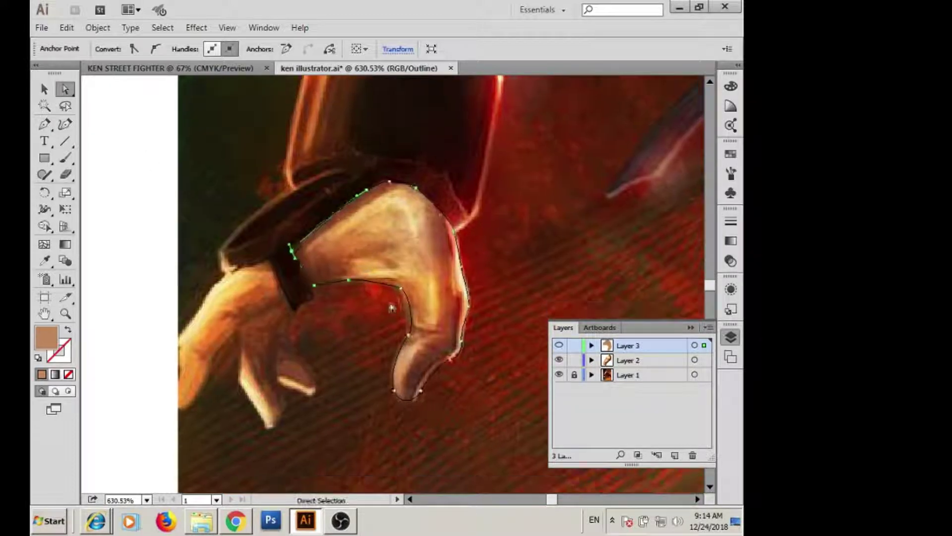
pyautogui.scroll(5, 392, 307)
pyautogui.moveTo(440, 414); pyautogui.dragTo(417, 302)
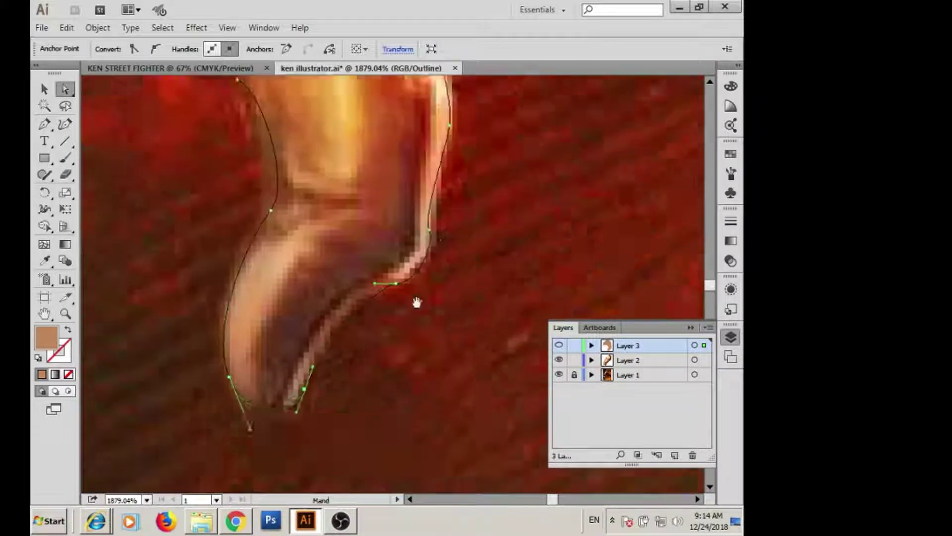
pyautogui.scroll(-2, 416, 302)
pyautogui.scroll(-1, 417, 302)
pyautogui.scroll(-1, 417, 302)
# - Turn the finger outline into a gradient mesh and set Layer 3's colour to black
pyautogui.press('u')
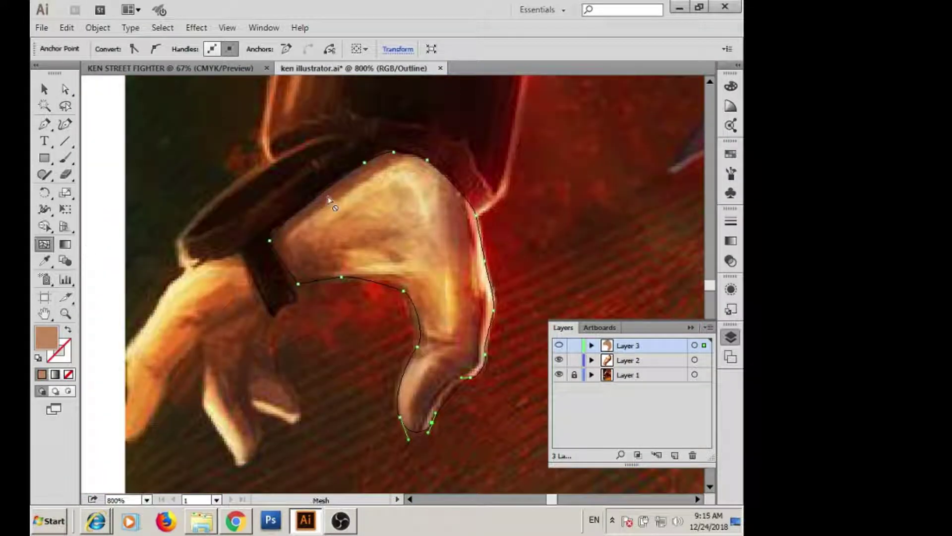
pyautogui.click(330, 200)
pyautogui.click(406, 151)
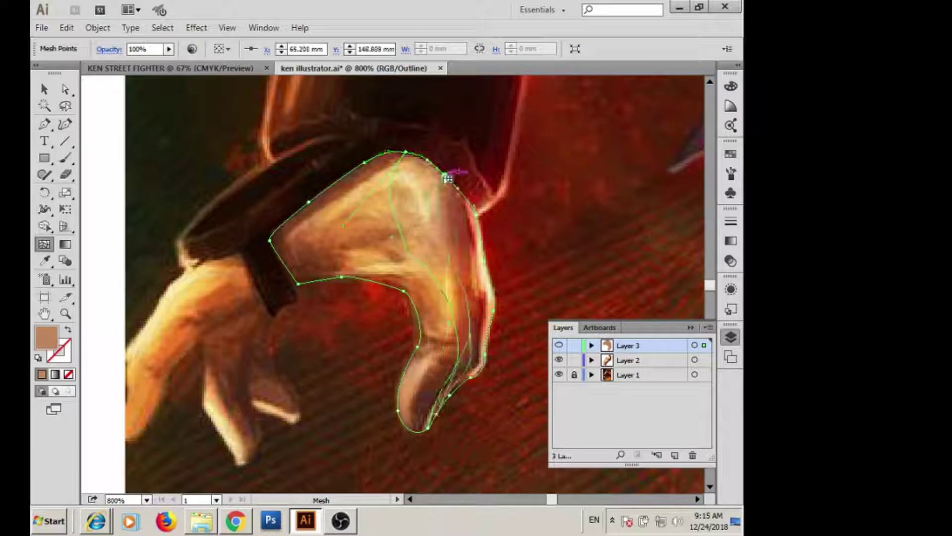
pyautogui.doubleClick(645, 345)
pyautogui.click(382, 318)
pyautogui.press('a')
# - Move an inner mesh point and add several more mesh lines across the finger
pyautogui.moveTo(441, 282); pyautogui.dragTo(412, 288)
pyautogui.press('u')
pyautogui.click(385, 177)
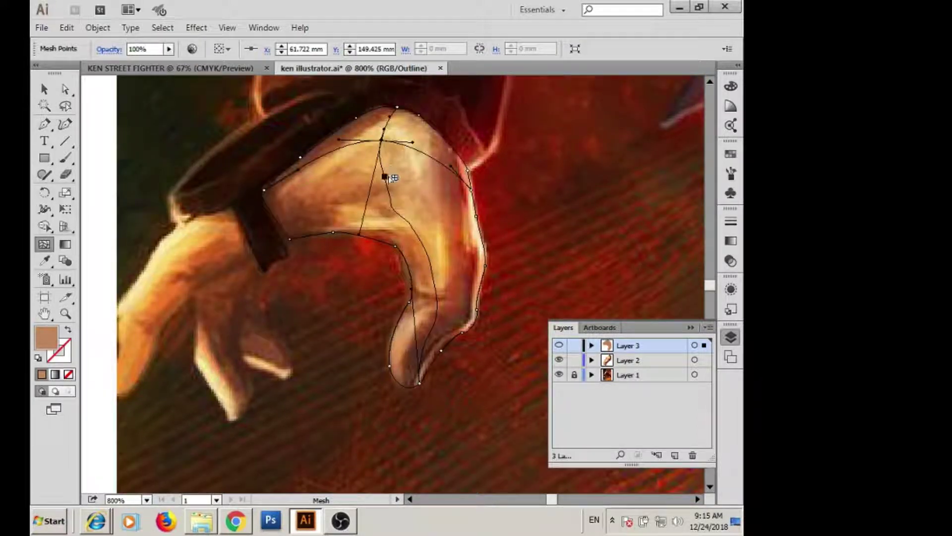
pyautogui.click(390, 187)
pyautogui.click(410, 224)
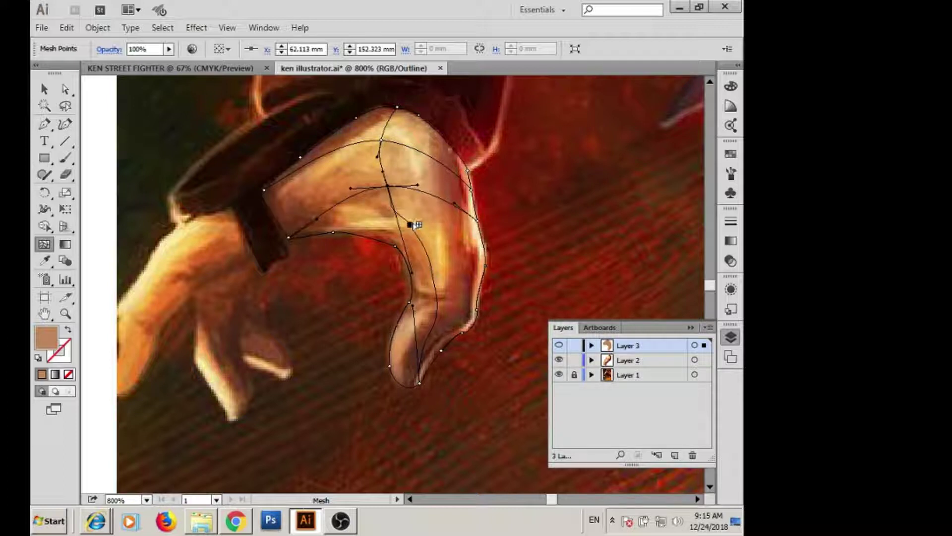
pyautogui.click(408, 220)
pyautogui.click(432, 198)
# - Reshape mesh points along the finger contour and add lines near the top, undoing the last
pyautogui.press('a')
pyautogui.moveTo(433, 135)
pyautogui.mouseDown()
pyautogui.moveTo(424, 125)
pyautogui.moveTo(426, 153)
pyautogui.mouseUp()
pyautogui.moveTo(434, 203)
pyautogui.mouseDown()
pyautogui.moveTo(392, 212)
pyautogui.moveTo(455, 257)
pyautogui.mouseUp()
pyautogui.moveTo(394, 210); pyautogui.dragTo(397, 206)
pyautogui.click(44, 244)
pyautogui.click(353, 195)
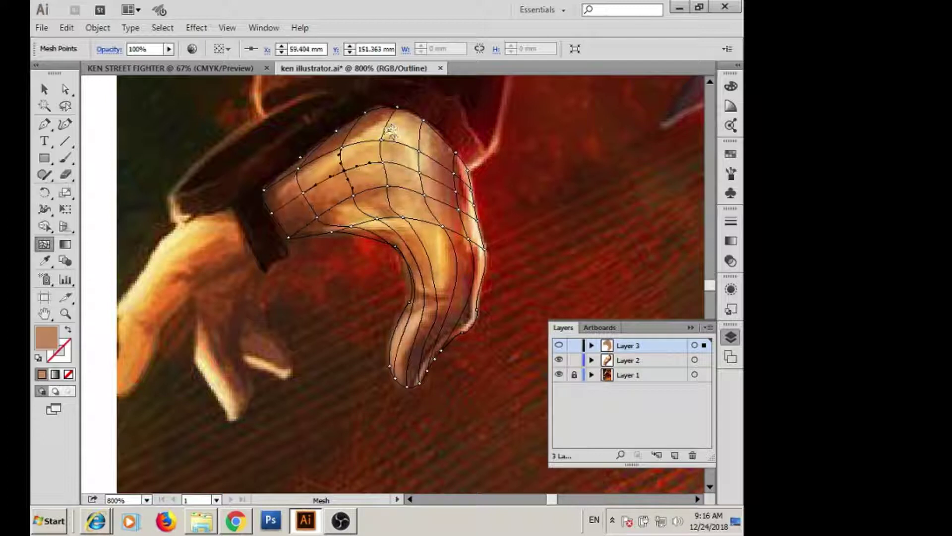
pyautogui.click(456, 266)
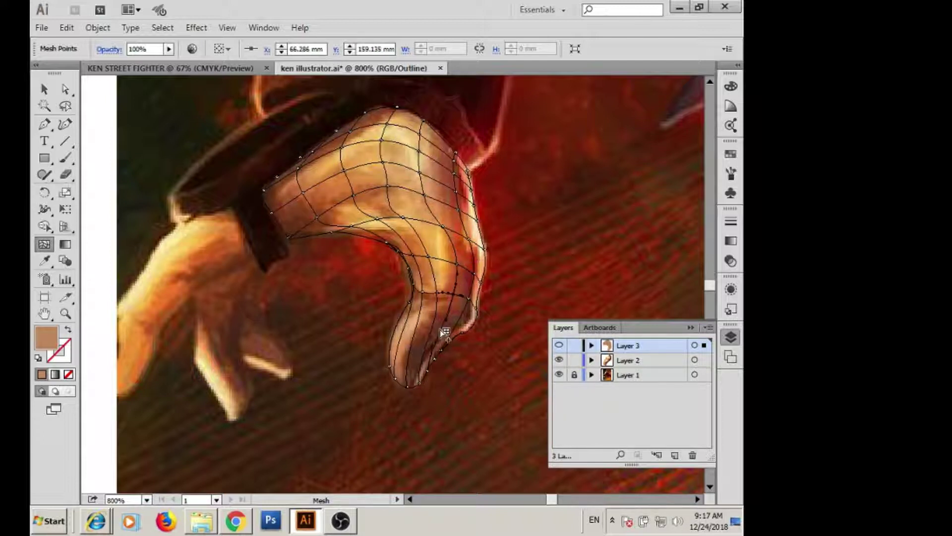
pyautogui.hotkey('ctrl', 'z')
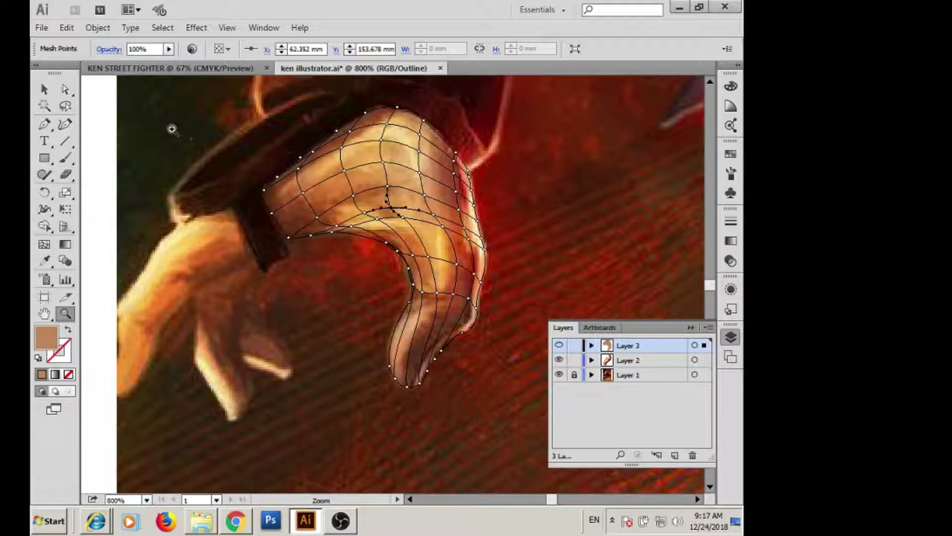
pyautogui.scroll(3, 367, 172)
# - Drag edge and top mesh points to bend the grid lines along the hand's contour
pyautogui.press('a')
pyautogui.moveTo(457, 140); pyautogui.dragTo(461, 142)
pyautogui.moveTo(387, 262); pyautogui.dragTo(395, 261)
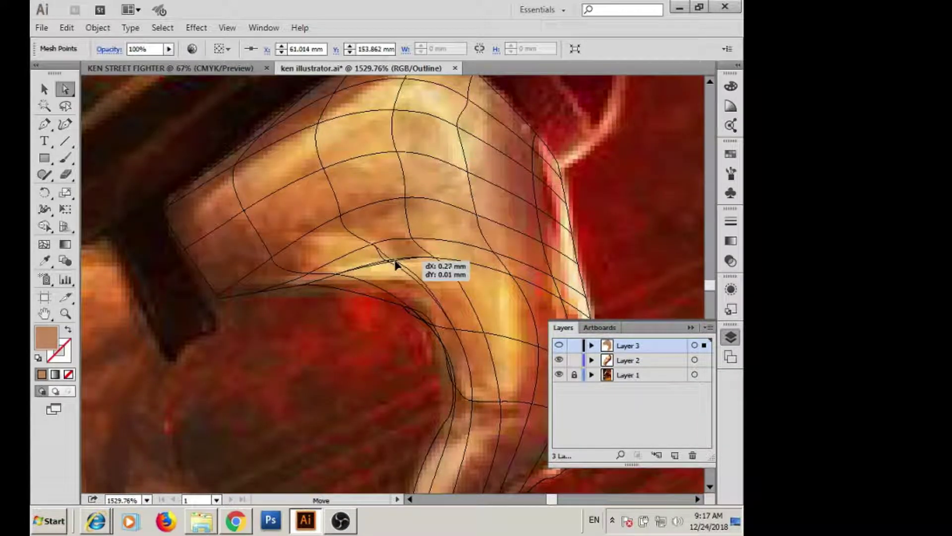
pyautogui.moveTo(471, 99); pyautogui.dragTo(458, 93)
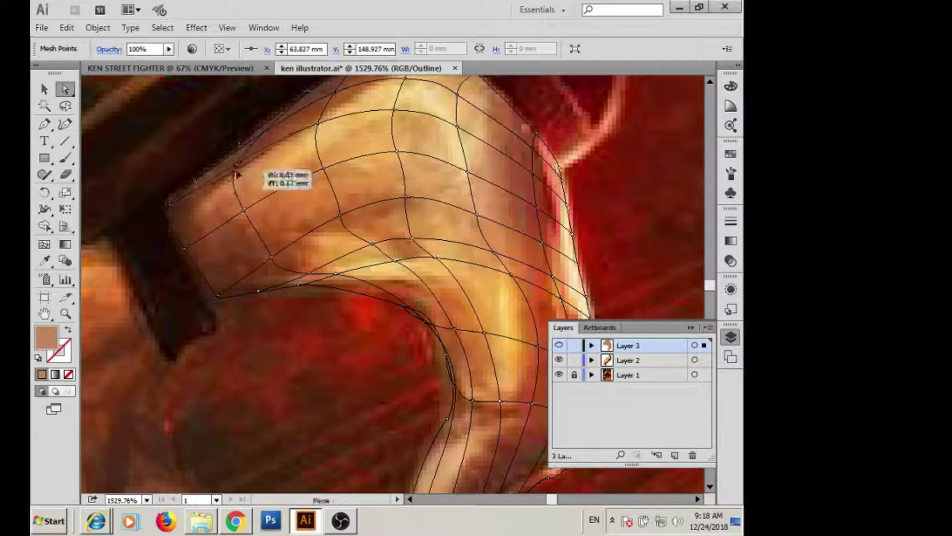
pyautogui.click(170, 205)
pyautogui.moveTo(302, 145); pyautogui.dragTo(185, 201)
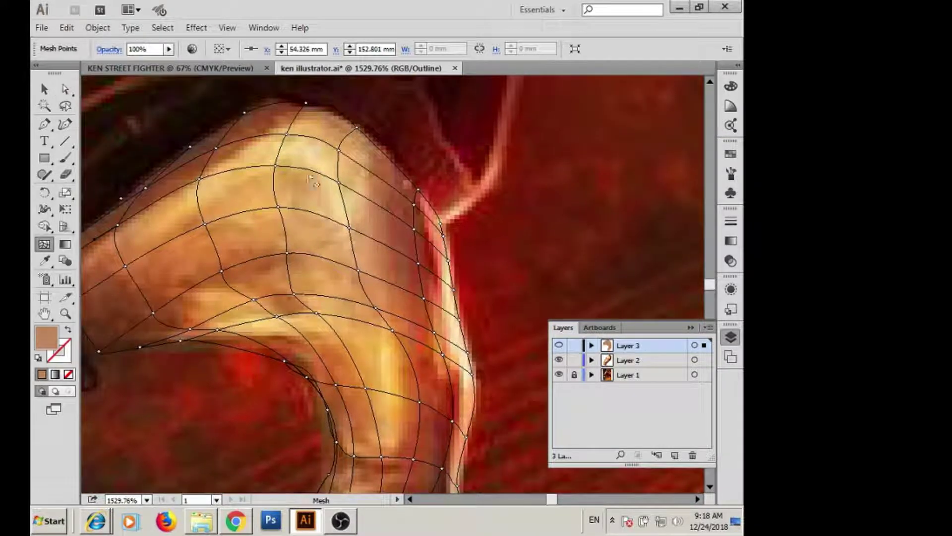
pyautogui.press('a')
pyautogui.moveTo(315, 168); pyautogui.dragTo(348, 321)
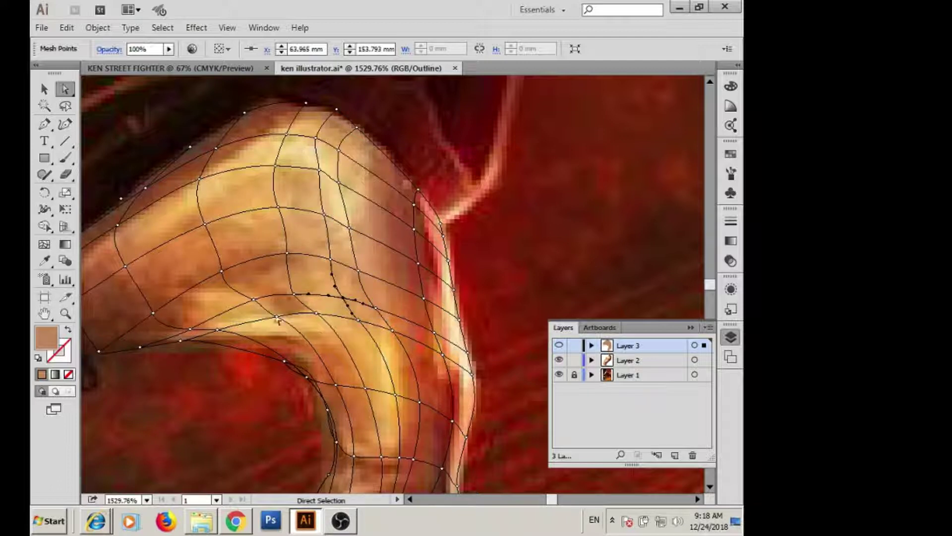
# - Reposition the mesh points near the fingertip to hug its curve
pyautogui.scroll(-5, 301, 355)
pyautogui.scroll(3, 325, 390)
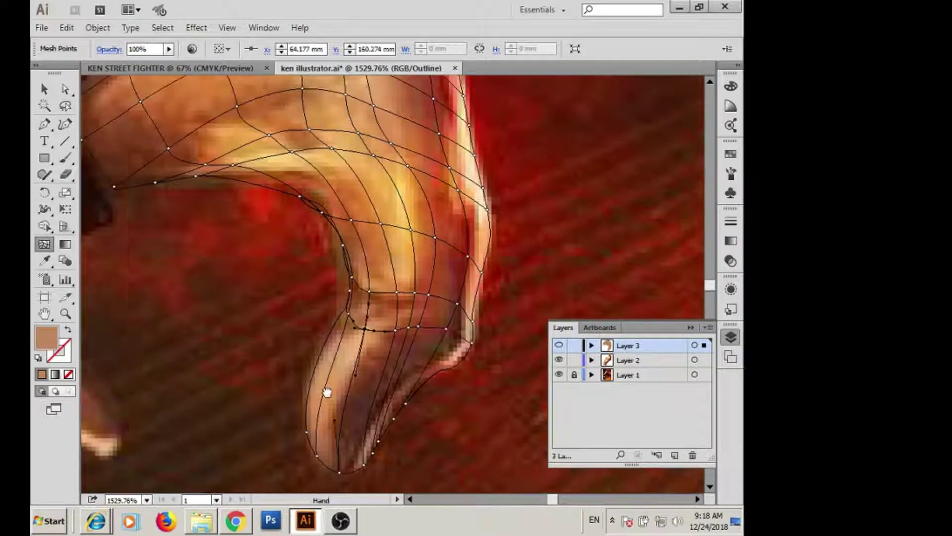
pyautogui.scroll(3, 279, 240)
pyautogui.press('a')
pyautogui.moveTo(340, 160)
pyautogui.mouseDown()
pyautogui.moveTo(342, 191)
pyautogui.moveTo(405, 213)
pyautogui.mouseUp()
pyautogui.scroll(3, 310, 143)
pyautogui.scroll(-5, 400, 270)
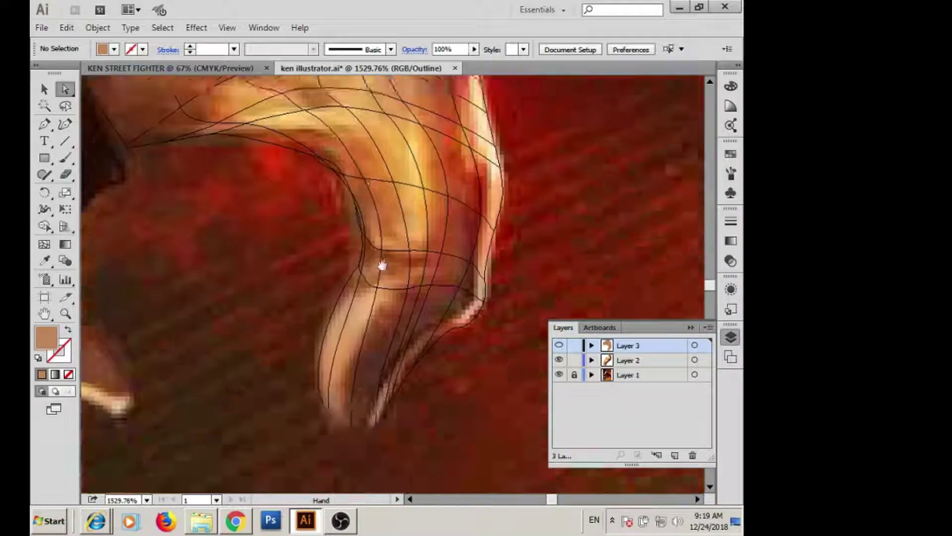
pyautogui.moveTo(382, 266); pyautogui.dragTo(506, 315)
pyautogui.moveTo(263, 246)
pyautogui.mouseDown()
pyautogui.moveTo(220, 201)
pyautogui.moveTo(268, 169)
pyautogui.mouseUp()
# - Zoom back out to the whole hand, save the document and reselect the finger mesh
pyautogui.press('z')
pyautogui.keyDown('alt'); pyautogui.click(270, 293); pyautogui.keyUp('alt')
pyautogui.keyDown('alt'); pyautogui.click(314, 286); pyautogui.keyUp('alt')
pyautogui.click(41, 27)
pyautogui.hotkey('ctrl', 's')
pyautogui.click(44, 89)
pyautogui.click(436, 230)
pyautogui.click(383, 249)
# - Give the first hand mesh points sampled tones, including light tan skin and the dark red background
pyautogui.press('a')
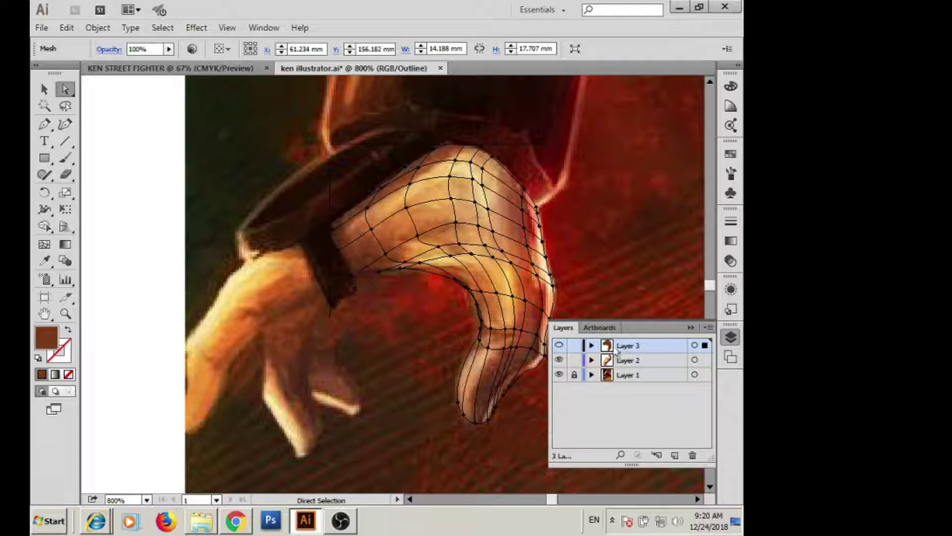
pyautogui.click(357, 273)
pyautogui.press('i')
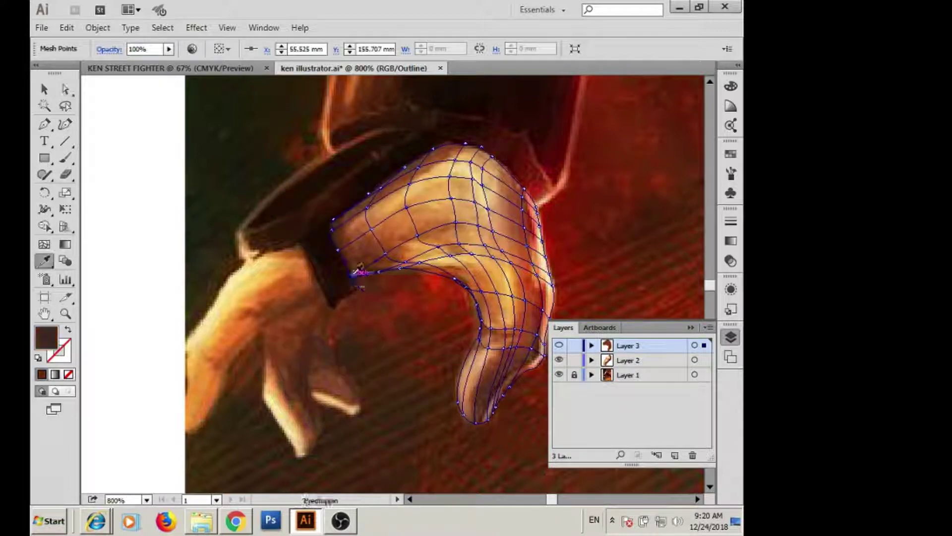
pyautogui.keyDown('ctrl'); pyautogui.click(366, 207); pyautogui.keyUp('ctrl')
pyautogui.click(380, 222)
pyautogui.keyDown('ctrl'); pyautogui.click(404, 265); pyautogui.keyUp('ctrl')
pyautogui.click(406, 264)
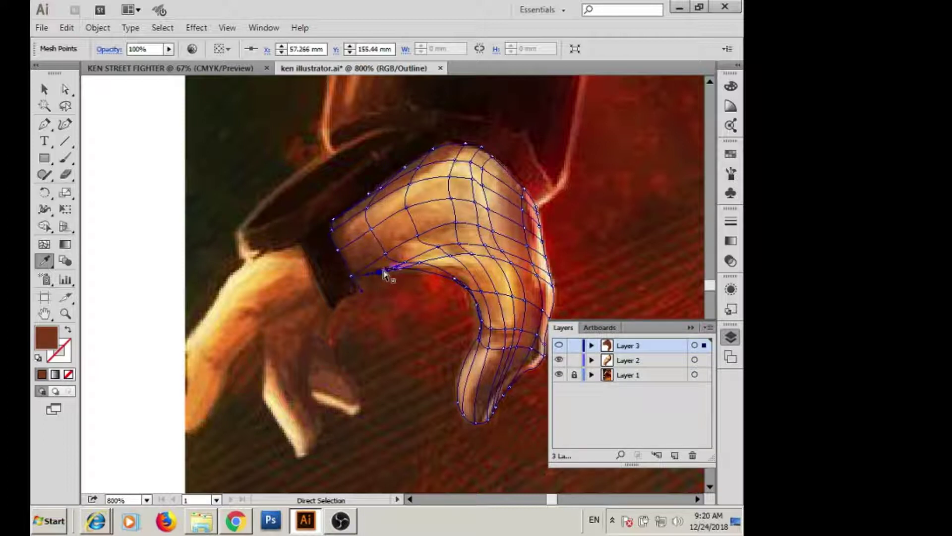
pyautogui.keyDown('ctrl'); pyautogui.click(413, 266); pyautogui.keyUp('ctrl')
pyautogui.click(413, 268)
pyautogui.keyDown('ctrl'); pyautogui.click(468, 286); pyautogui.keyUp('ctrl')
pyautogui.click(470, 293)
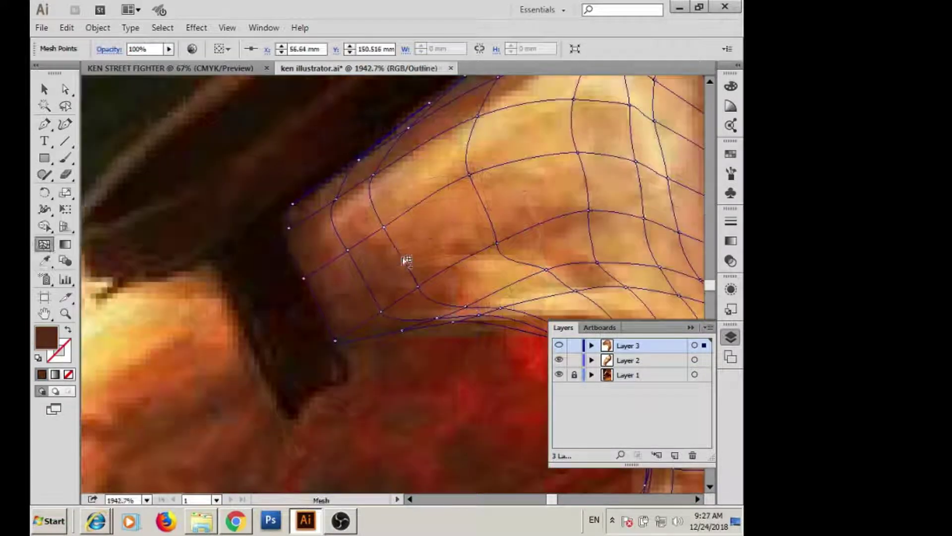
# - Colour more hand mesh points dark brown, light tan and red, including a left-edge shadow point
pyautogui.keyDown('ctrl'); pyautogui.click(336, 303); pyautogui.keyUp('ctrl')
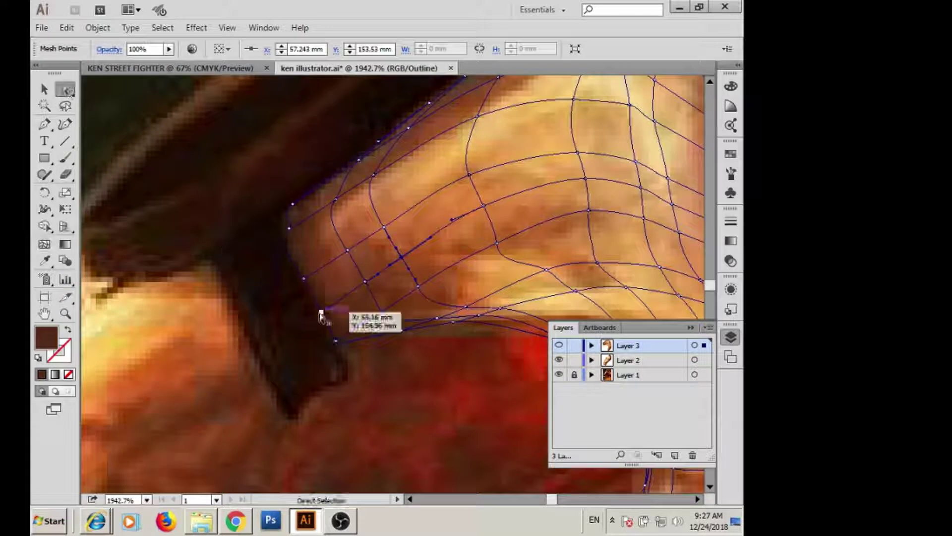
pyautogui.keyDown('ctrl'); pyautogui.click(585, 179); pyautogui.keyUp('ctrl')
pyautogui.moveTo(586, 192); pyautogui.dragTo(357, 196)
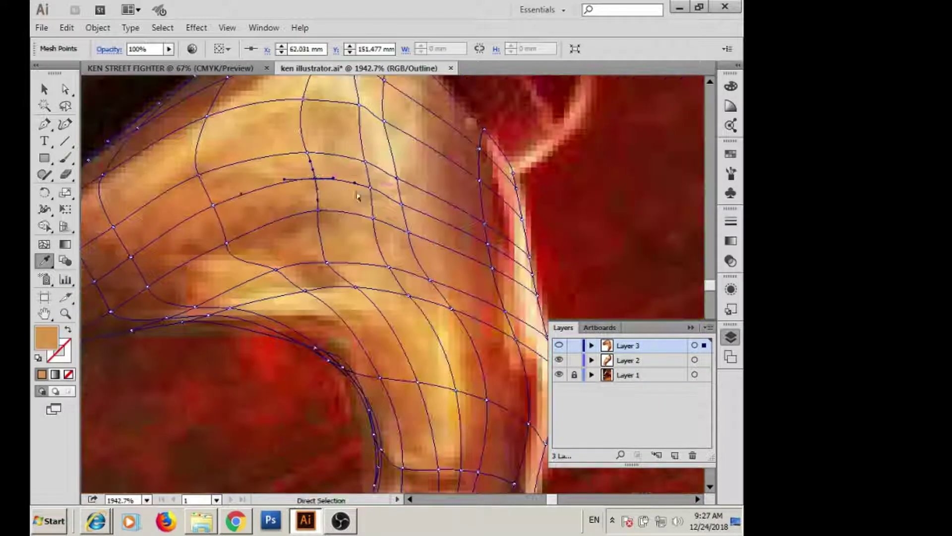
pyautogui.click(496, 245)
pyautogui.moveTo(202, 289); pyautogui.dragTo(368, 313)
pyautogui.keyDown('ctrl'); pyautogui.click(366, 172); pyautogui.keyUp('ctrl')
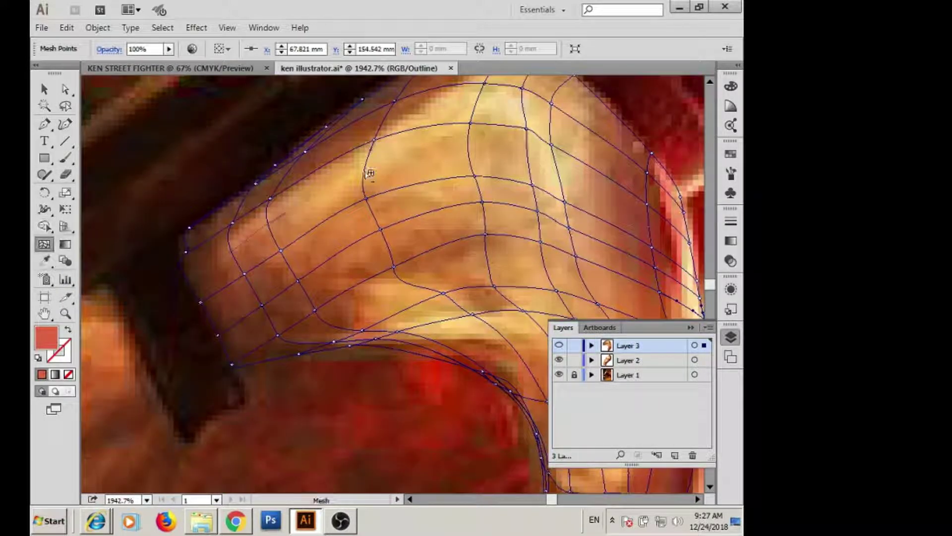
pyautogui.keyDown('ctrl'); pyautogui.click(181, 276); pyautogui.keyUp('ctrl')
pyautogui.click(182, 274)
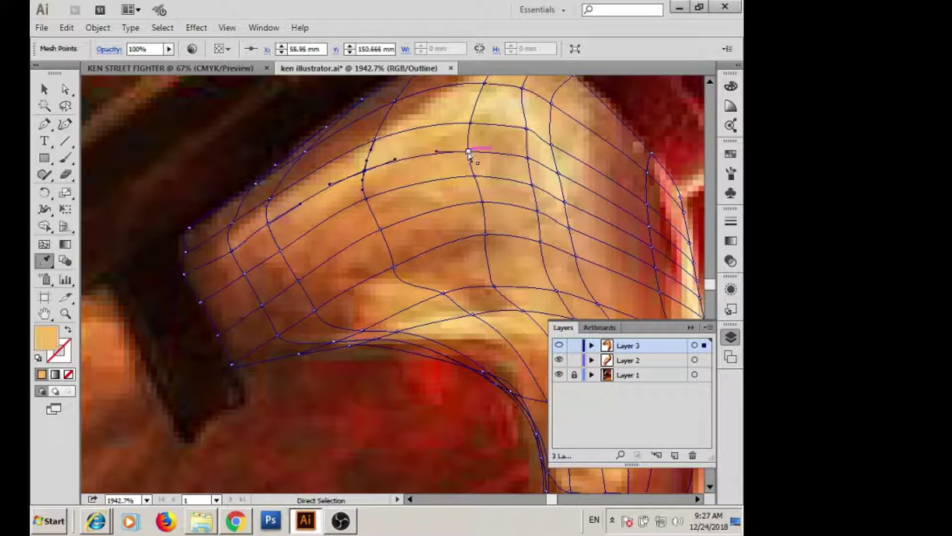
# - Add another mesh line across the hand and pick a lower point to recolour
pyautogui.click(358, 116)
pyautogui.press('i')
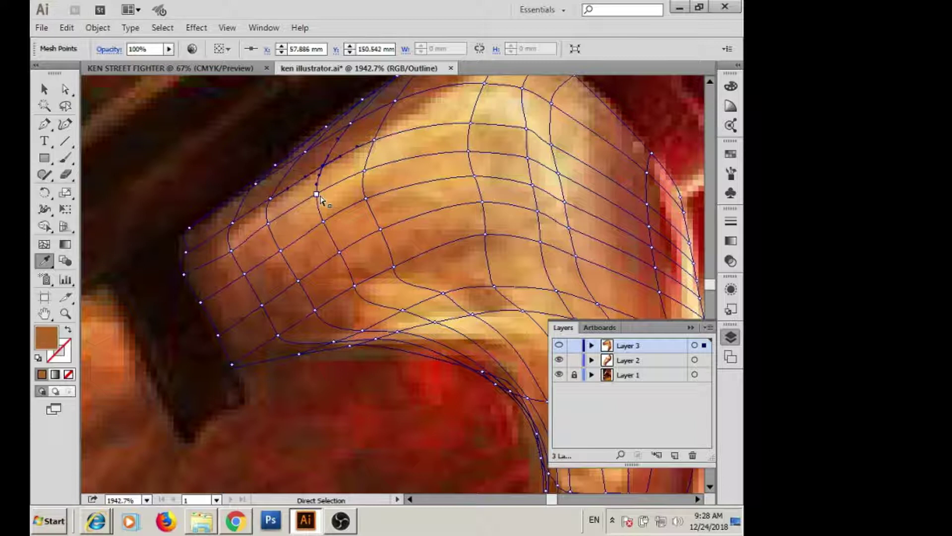
pyautogui.keyDown('ctrl'); pyautogui.click(436, 322); pyautogui.keyUp('ctrl')
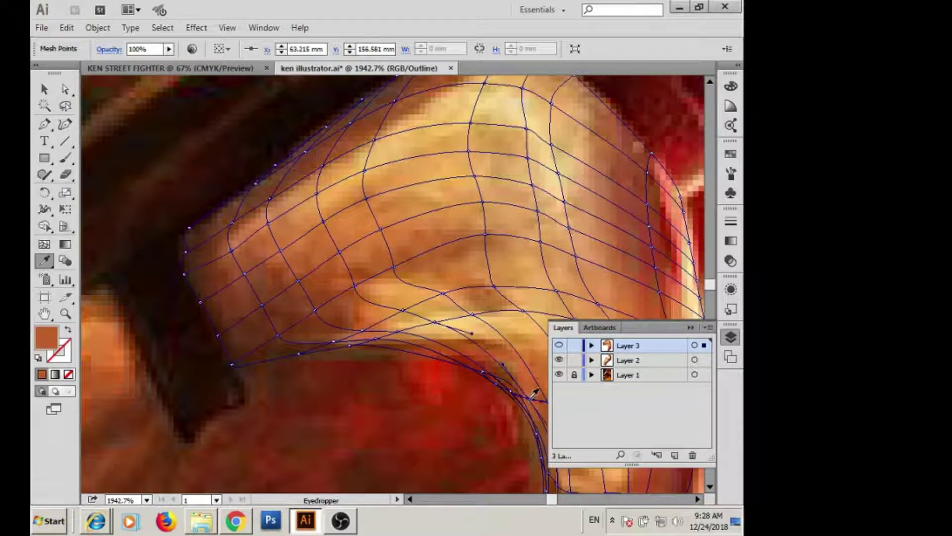
pyautogui.scroll(-5, 535, 393)
pyautogui.hscroll(2, 496, 337)
pyautogui.scroll(-5, 477, 300)
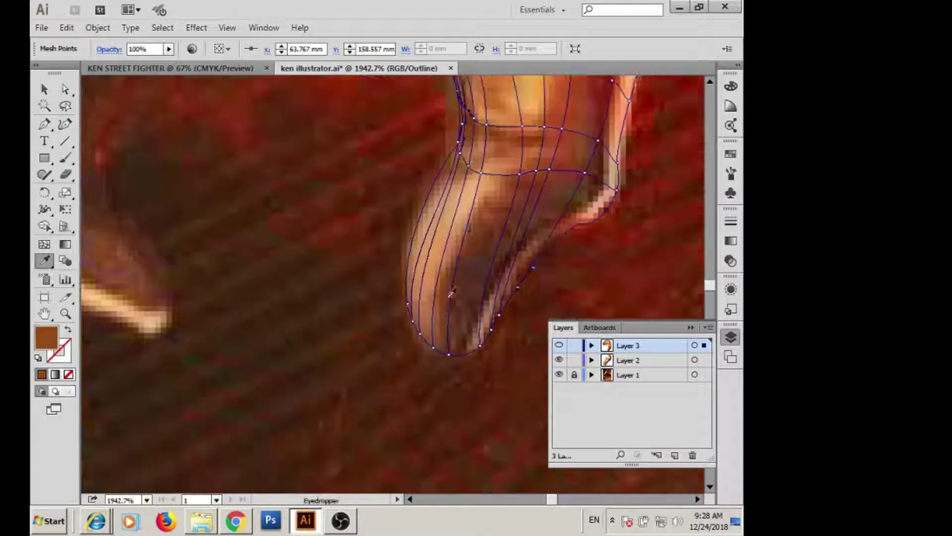
pyautogui.scroll(5, 432, 346)
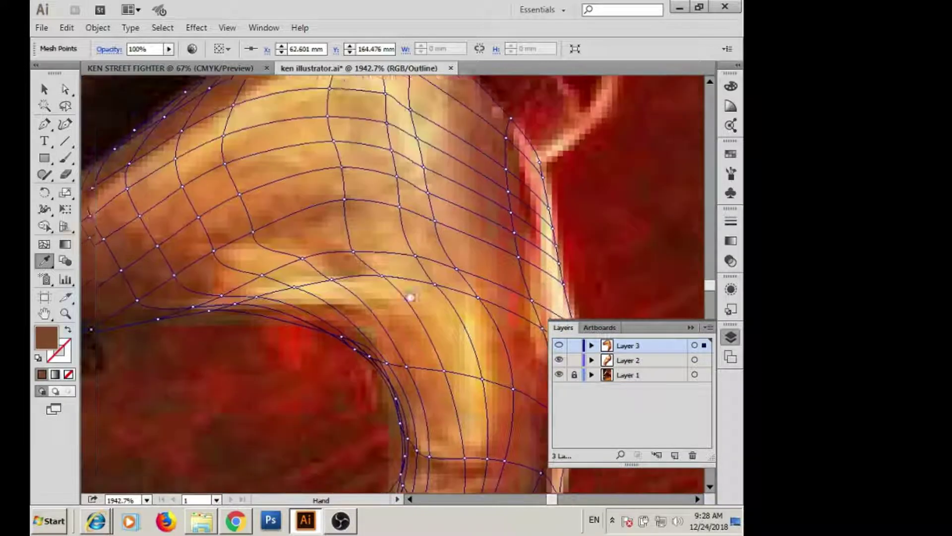
# - Move to the arm mesh and select the point on its right edge
pyautogui.click(44, 244)
pyautogui.press('a')
pyautogui.click(532, 336)
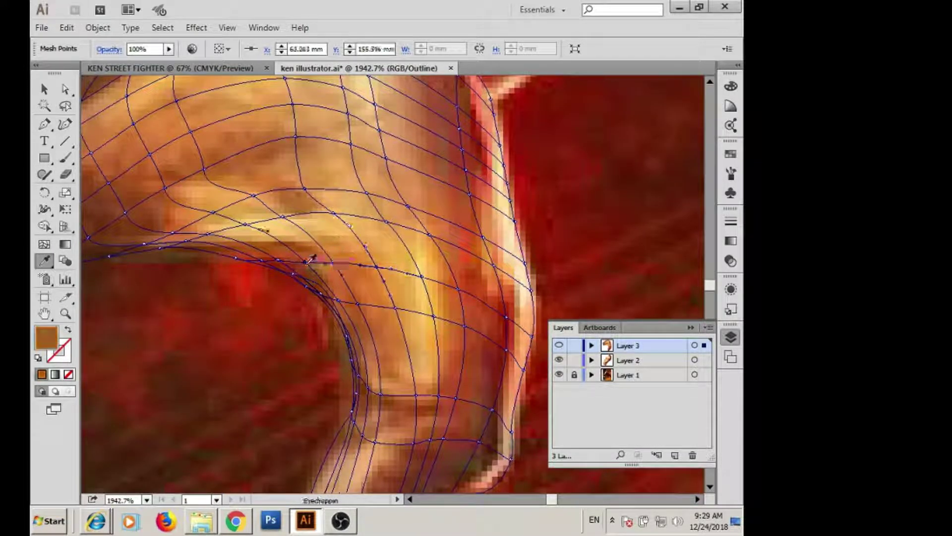
pyautogui.scroll(-2, 240, 253)
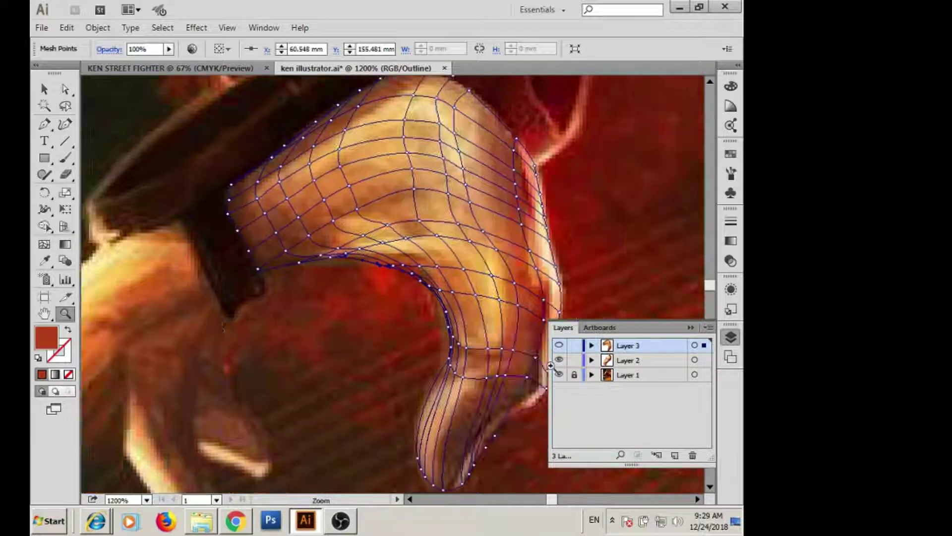
pyautogui.press('u')
pyautogui.scroll(5, 383, 160)
# - Sample a light skin colour and a darker brown onto two arm mesh points
pyautogui.press('a')
pyautogui.click(358, 240)
pyautogui.press('i')
pyautogui.click(358, 271)
pyautogui.press('a')
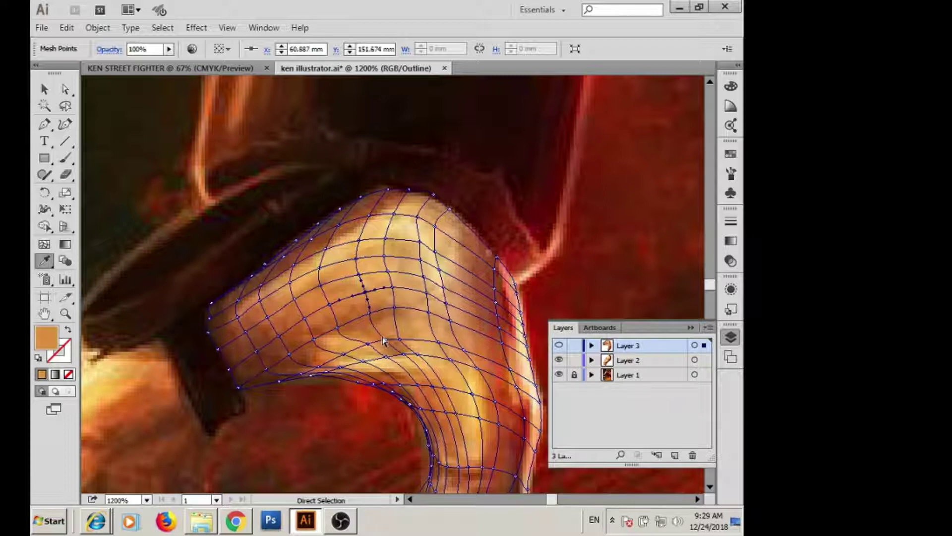
pyautogui.click(446, 412)
pyautogui.moveTo(461, 469); pyautogui.dragTo(451, 335)
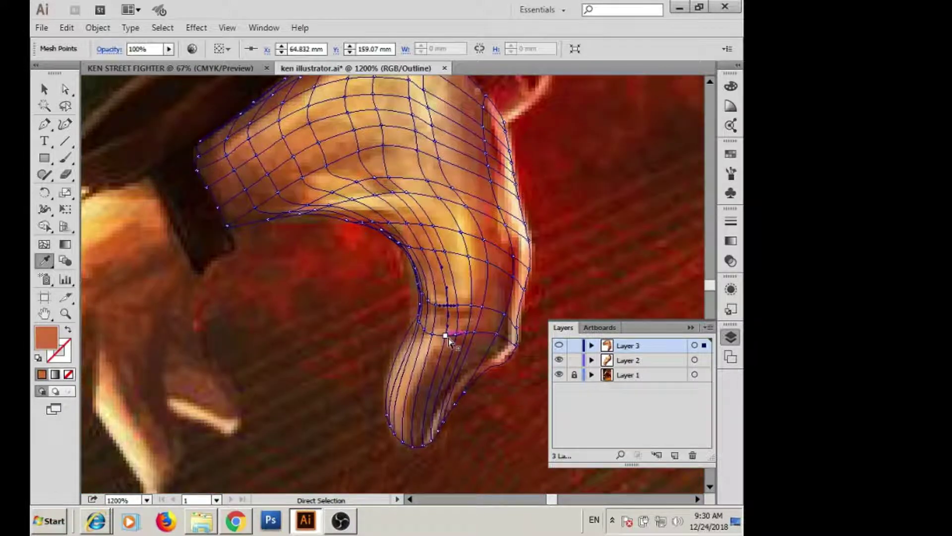
pyautogui.click(451, 336)
pyautogui.press('u')
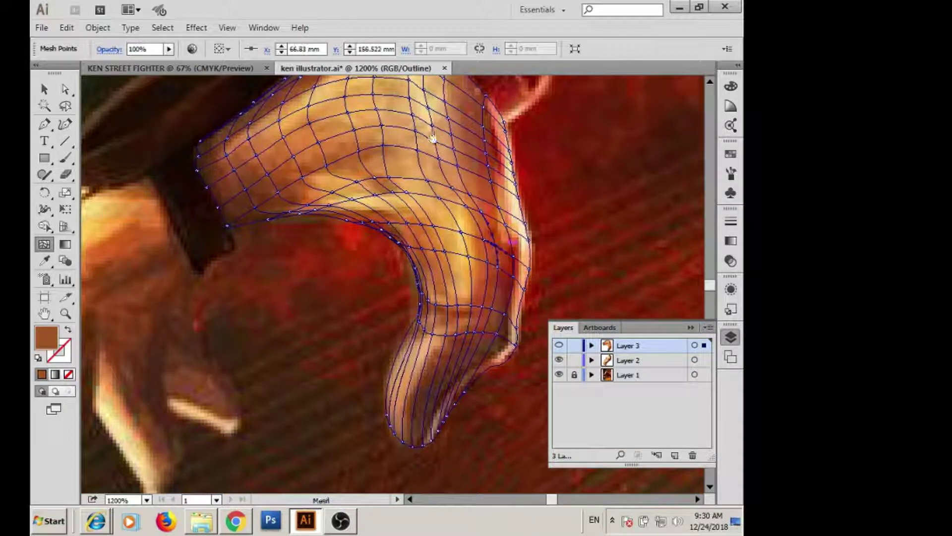
# - Sample light tan and dark red onto mesh points at the top of the arm
pyautogui.moveTo(463, 77); pyautogui.dragTo(444, 171)
pyautogui.press('a')
pyautogui.click(438, 194)
pyautogui.press('i')
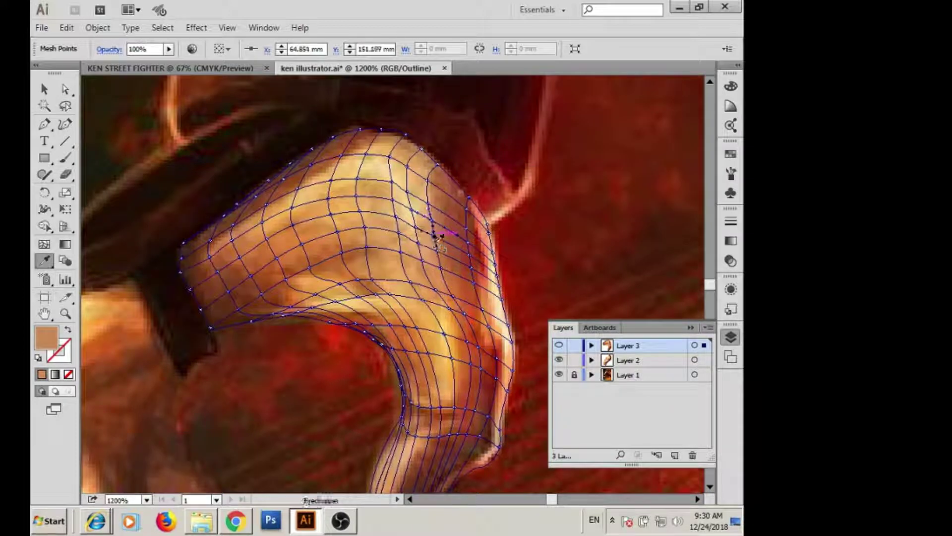
pyautogui.click(471, 310)
pyautogui.scroll(-3, 476, 328)
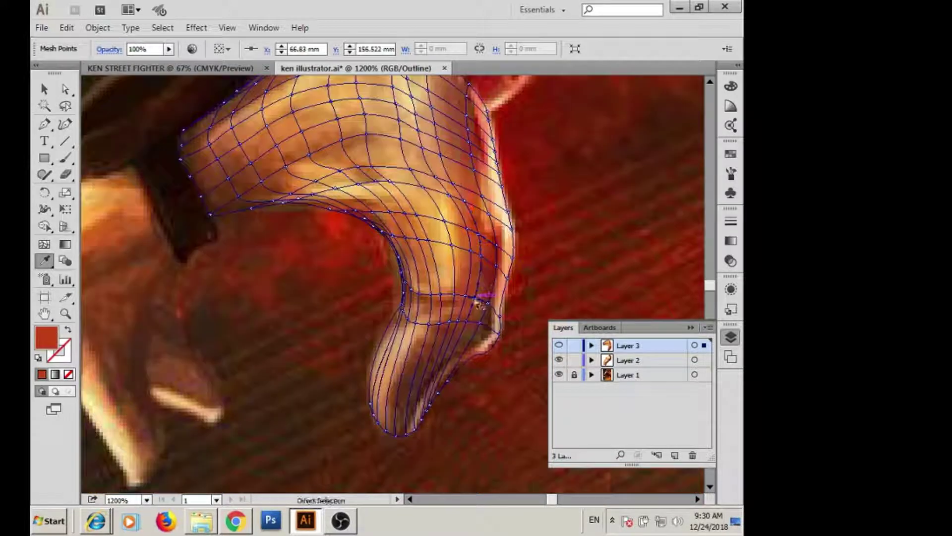
pyautogui.click(448, 340)
pyautogui.click(372, 148)
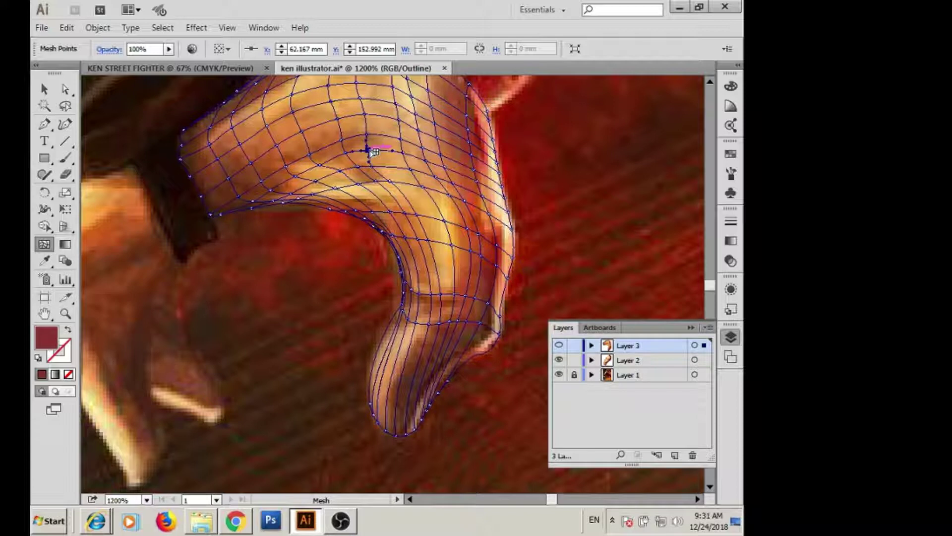
# - Give upper-arm and edge points tan sampled colours, then zoom out to the whole hand
pyautogui.press('a')
pyautogui.click(253, 201)
pyautogui.press('i')
pyautogui.click(372, 149)
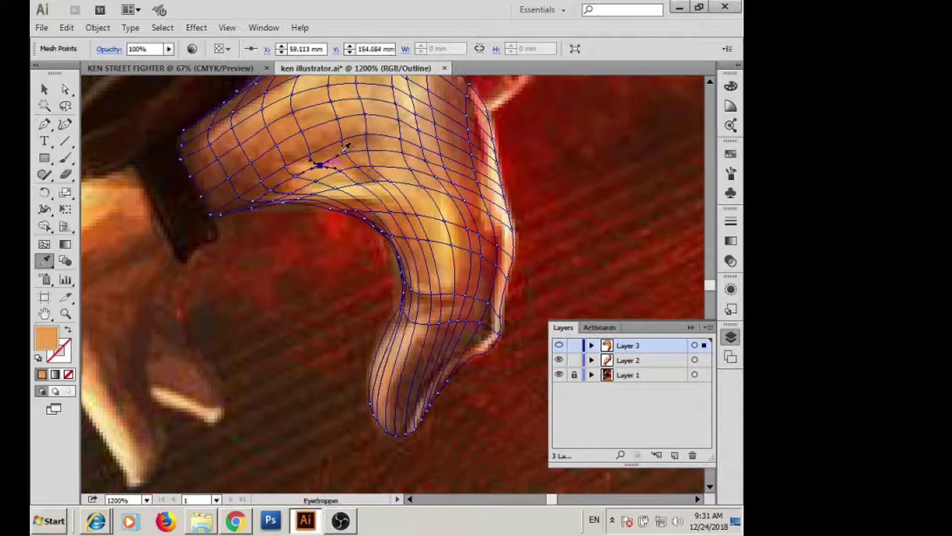
pyautogui.click(427, 163)
pyautogui.click(516, 198)
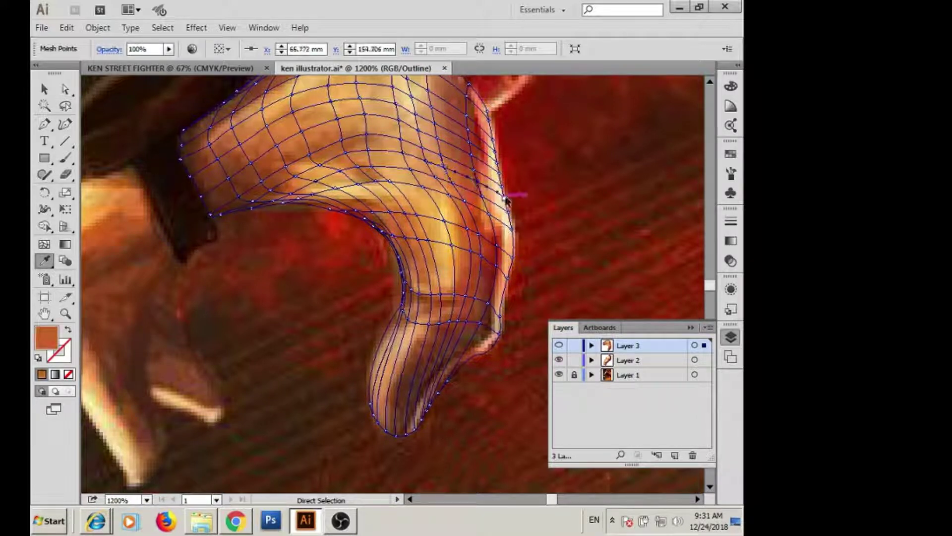
pyautogui.press('z')
pyautogui.keyDown('alt'); pyautogui.click(488, 274); pyautogui.keyUp('alt')
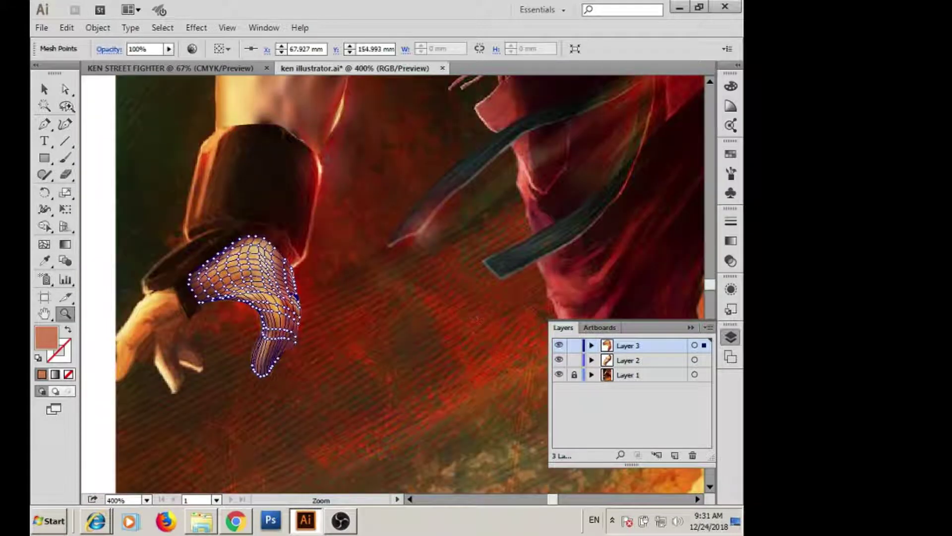
# - Return to full-colour preview and save the document
pyautogui.hotkey('ctrl', 'y')
pyautogui.press('v')
pyautogui.scroll(-3, 208, 209)
pyautogui.click(41, 27)
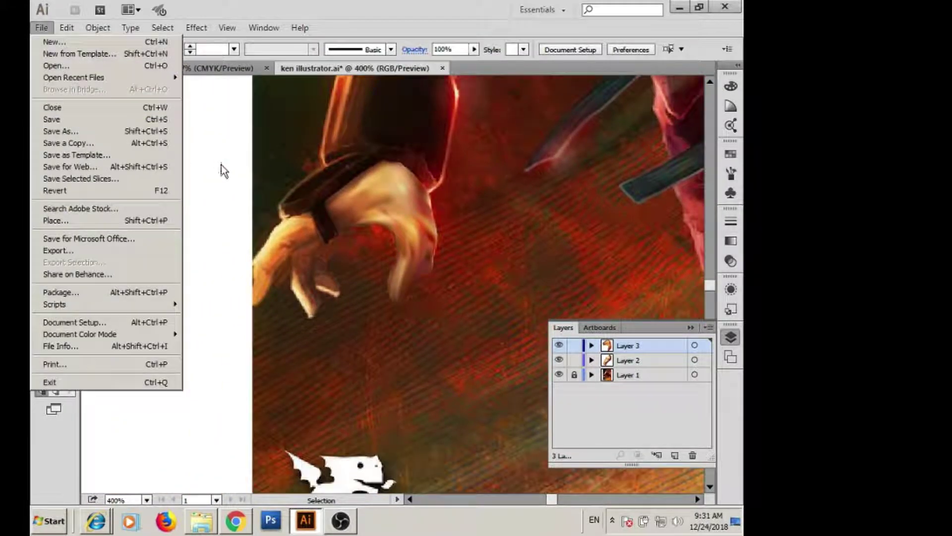
pyautogui.hotkey('ctrl', 's')
pyautogui.scroll(2, 429, 304)
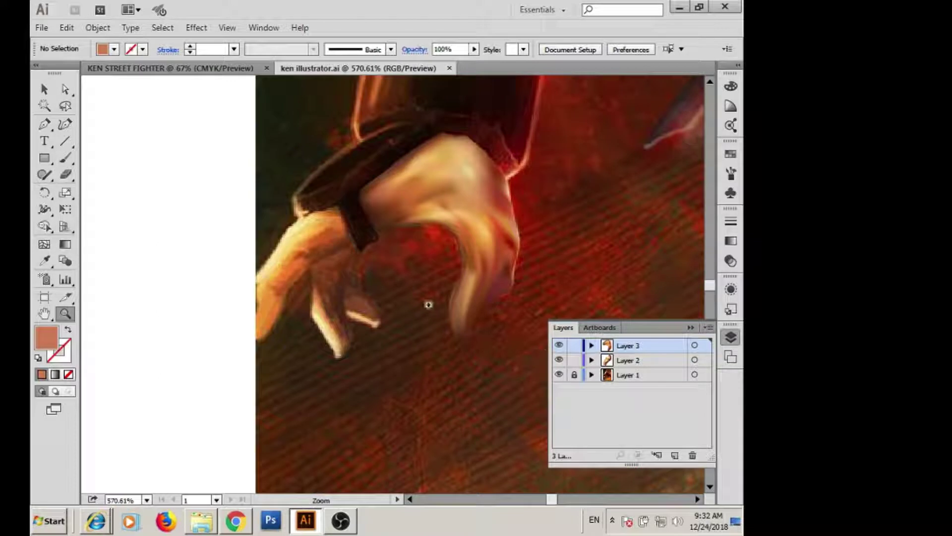
# - Draw a closed Pen outline around the lower fingers
pyautogui.press('p')
pyautogui.click(336, 206)
pyautogui.keyDown('ctrl'); pyautogui.click(559, 345); pyautogui.keyUp('ctrl')
pyautogui.click(282, 233)
pyautogui.click(255, 273)
pyautogui.click(256, 338)
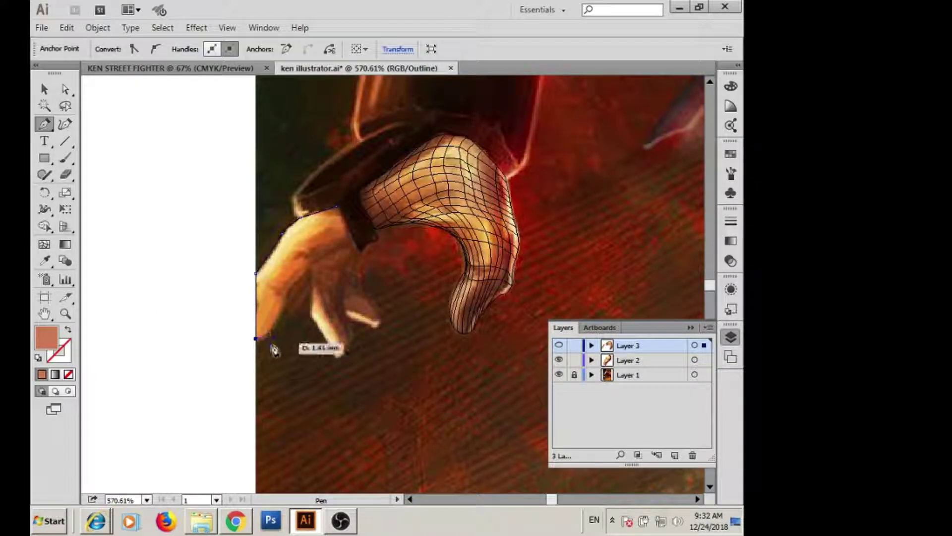
pyautogui.click(338, 206)
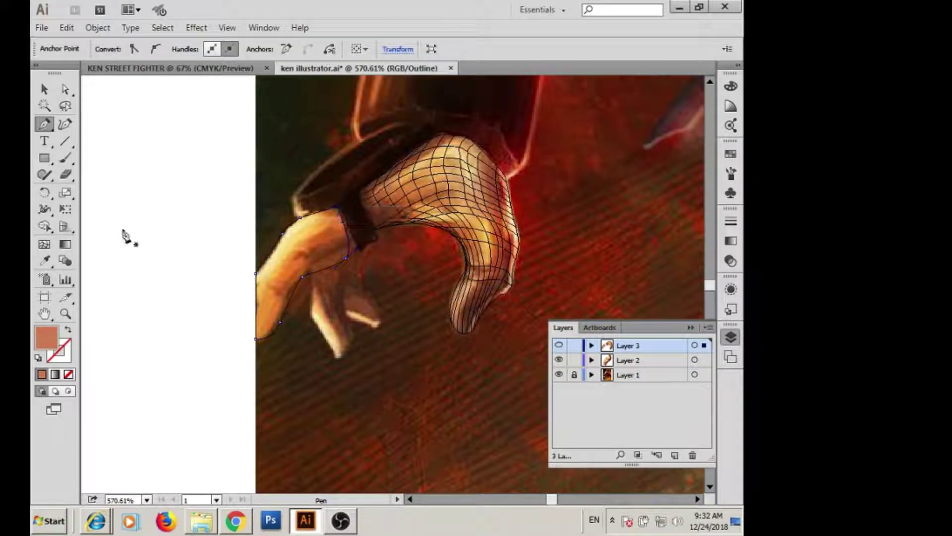
pyautogui.press('v')
# - Fill the finger shape dark brown and add its first mesh line
pyautogui.press('i')
pyautogui.click(354, 238)
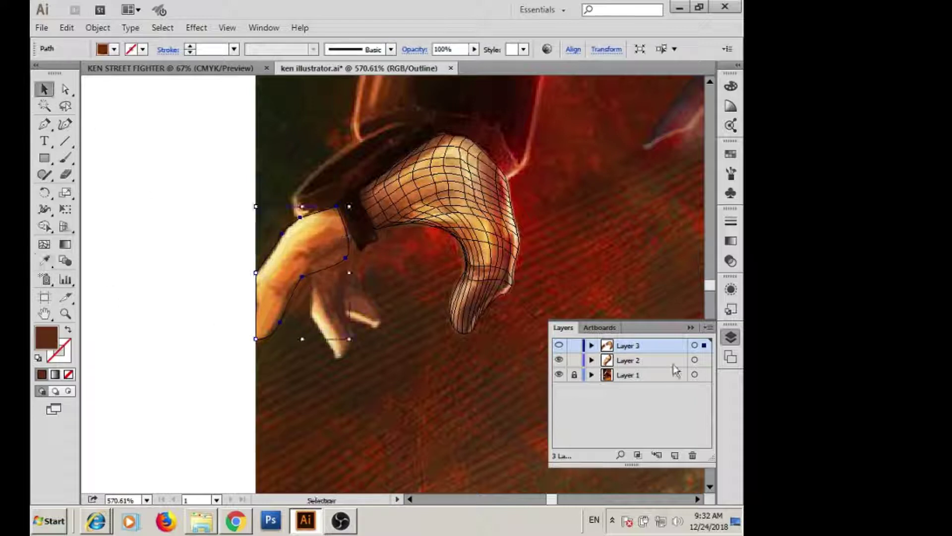
pyautogui.press('u')
pyautogui.click(347, 226)
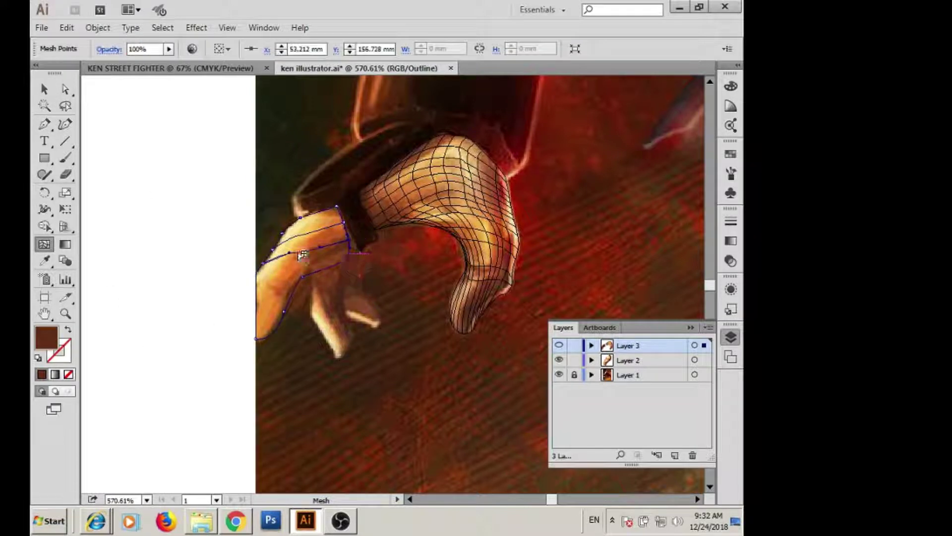
# - Add two more mesh lines, zoom in, and drag points to fit the first finger
pyautogui.click(315, 232)
pyautogui.click(272, 287)
pyautogui.press('z')
pyautogui.moveTo(177, 178); pyautogui.dragTo(449, 376)
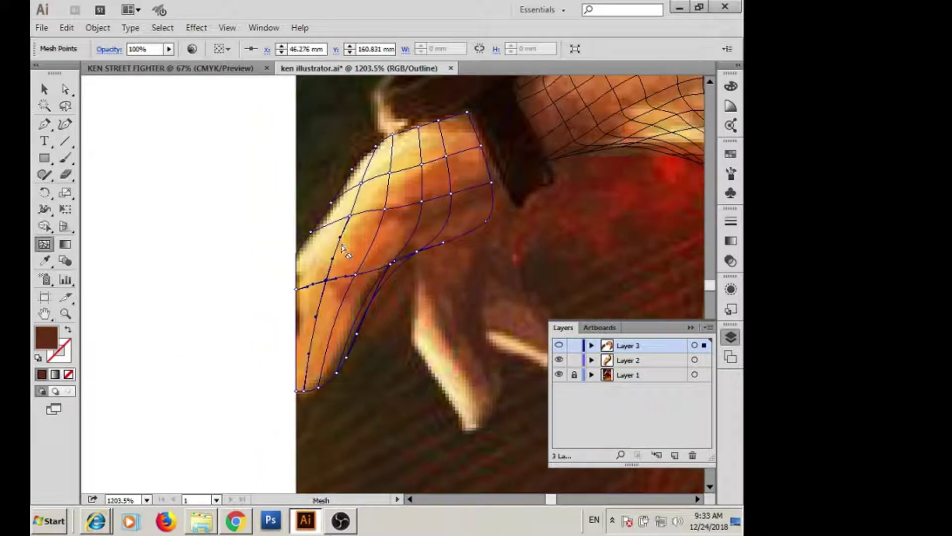
pyautogui.press('a')
pyautogui.moveTo(443, 242); pyautogui.dragTo(483, 224)
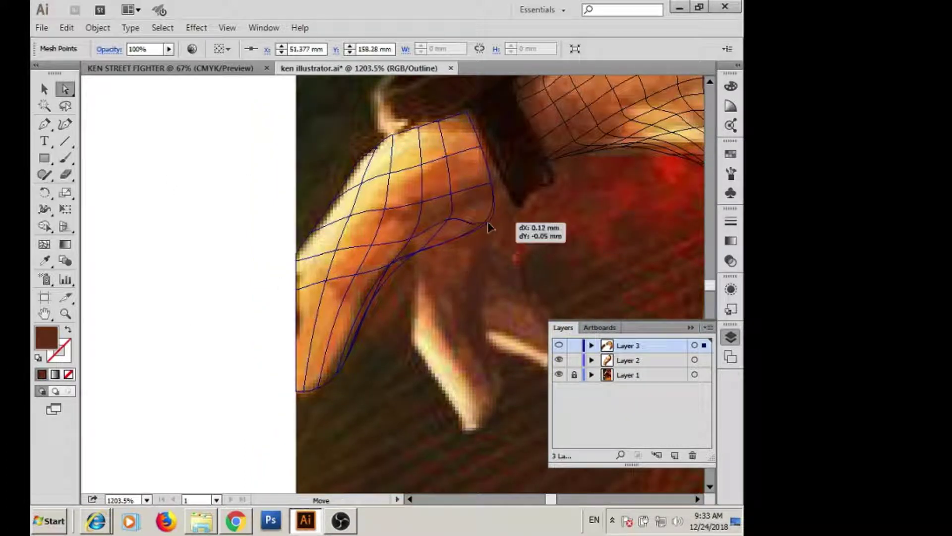
pyautogui.click(323, 238)
pyautogui.moveTo(361, 333); pyautogui.dragTo(355, 331)
pyautogui.moveTo(422, 198); pyautogui.dragTo(362, 191)
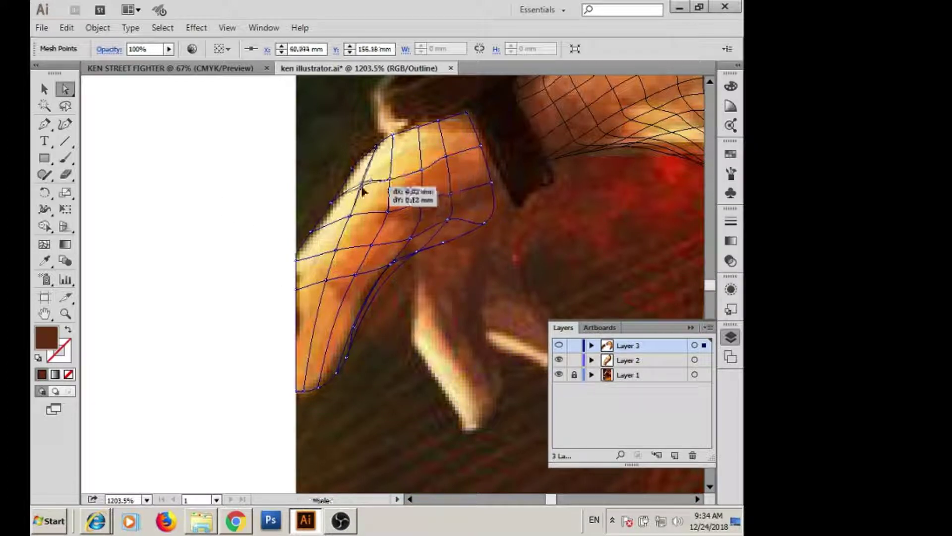
pyautogui.moveTo(485, 223); pyautogui.dragTo(499, 214)
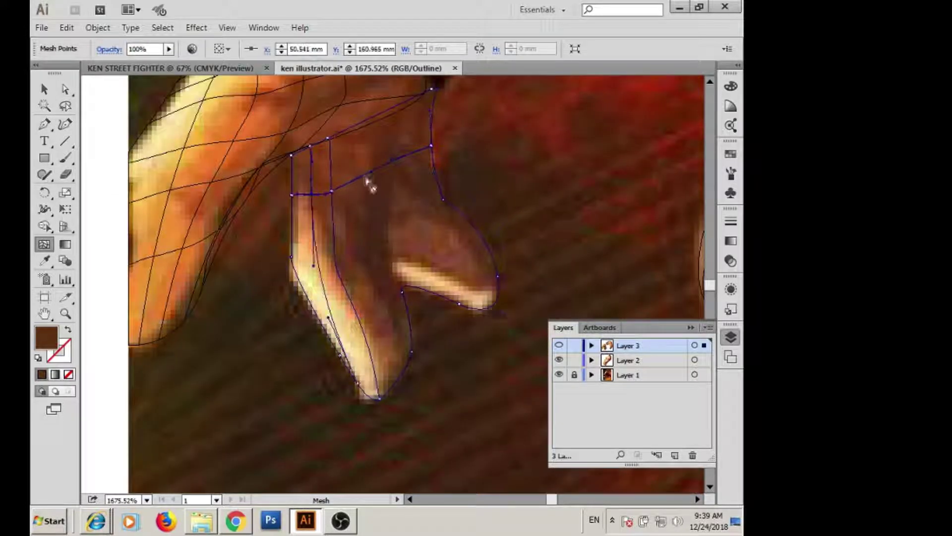
# - Add two mesh lines and shift bottom points along the second finger's contour
pyautogui.press('a')
pyautogui.moveTo(498, 277)
pyautogui.mouseDown()
pyautogui.moveTo(503, 288)
pyautogui.moveTo(544, 298)
pyautogui.mouseUp()
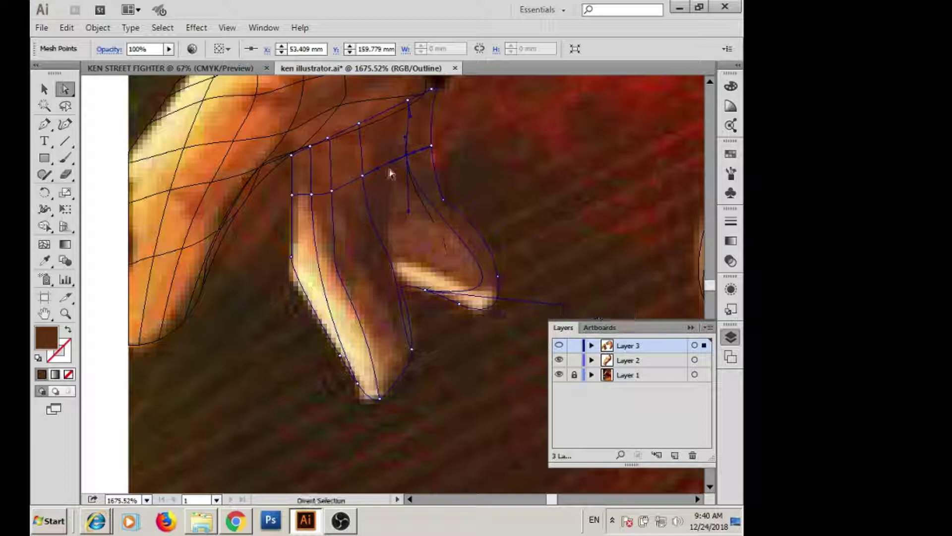
pyautogui.press('u')
pyautogui.click(345, 185)
pyautogui.click(392, 169)
pyautogui.press('a')
pyautogui.moveTo(478, 302); pyautogui.dragTo(506, 288)
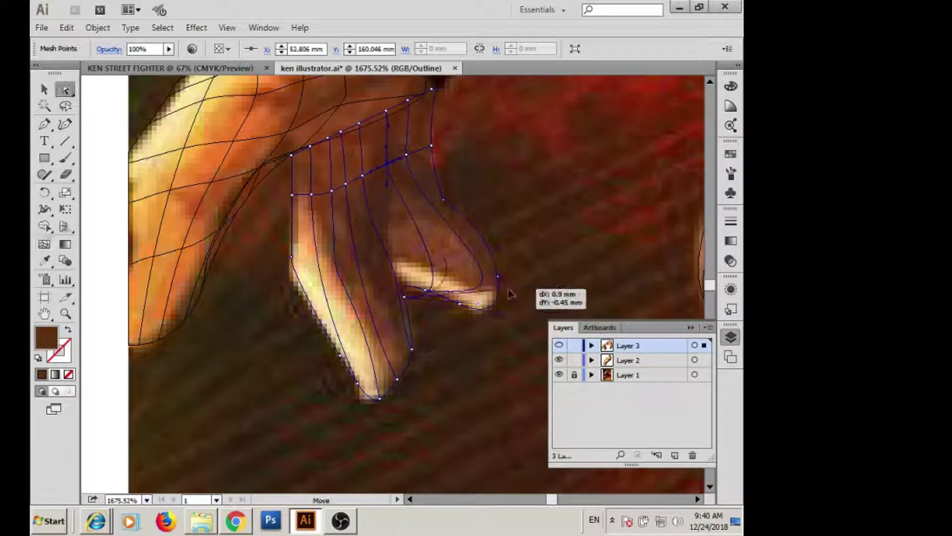
# - Add further horizontal and vertical mesh lines, pulling a point down to follow the finger
pyautogui.press('u')
pyautogui.click(382, 242)
pyautogui.press('a')
pyautogui.moveTo(421, 215); pyautogui.dragTo(433, 227)
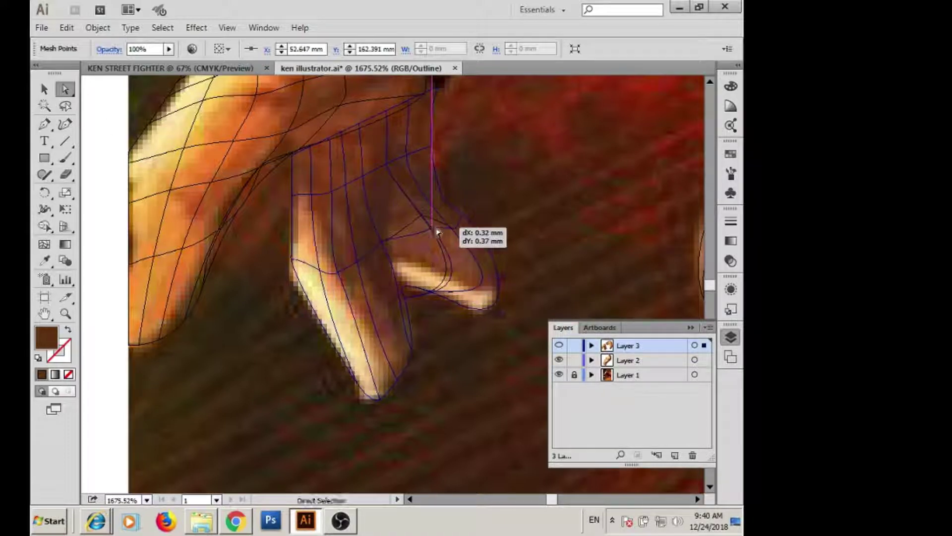
pyautogui.click(45, 245)
pyautogui.click(373, 321)
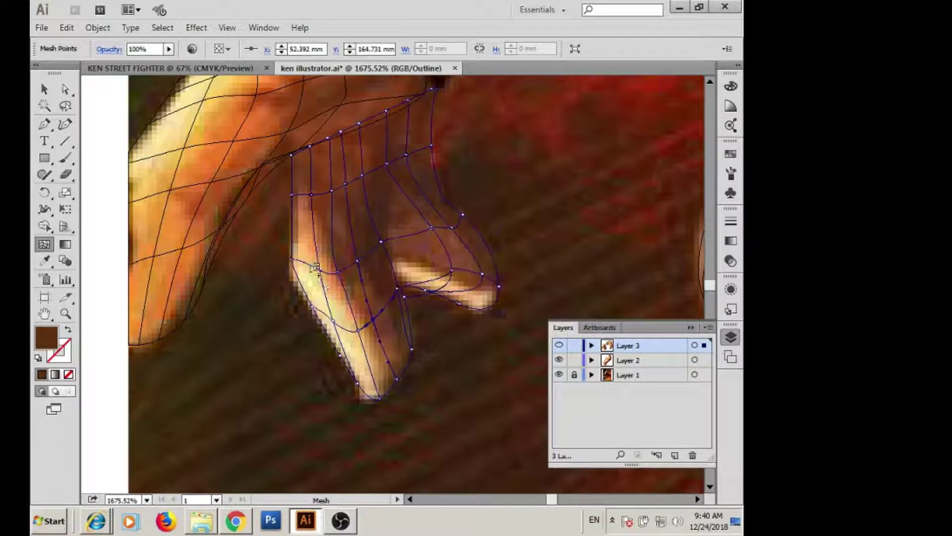
pyautogui.click(324, 272)
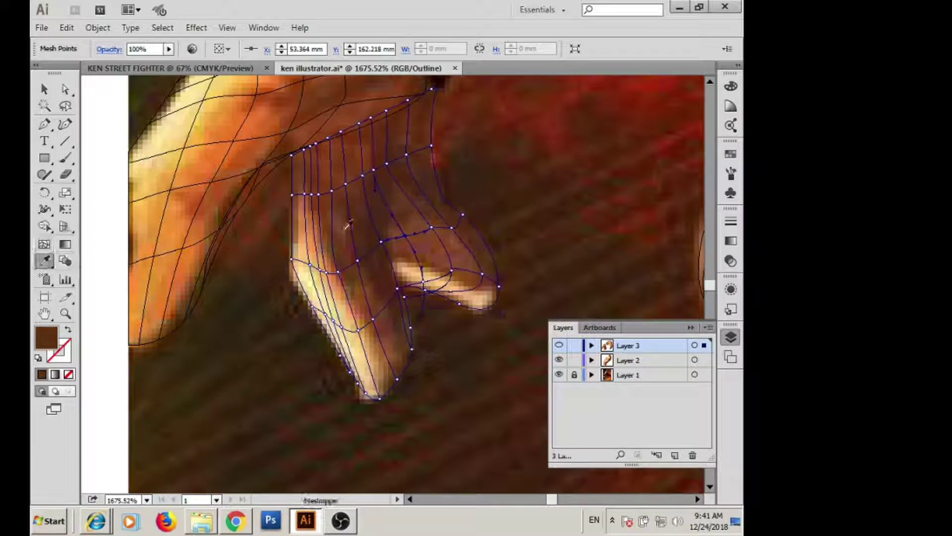
# - Fill the finger mesh with a sampled darker brown and darken its upper points
pyautogui.press('v')
pyautogui.click(319, 273)
pyautogui.press('i')
pyautogui.click(243, 273)
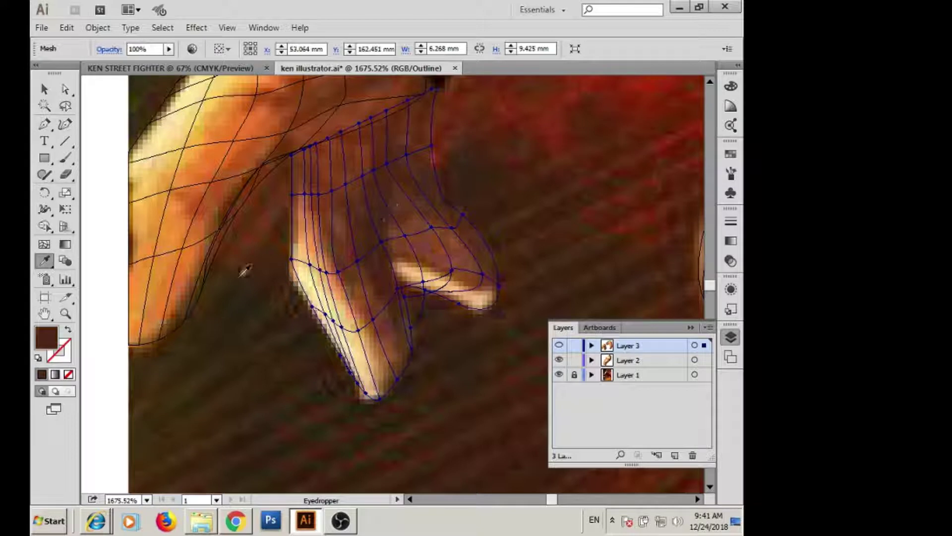
pyautogui.click(434, 88)
pyautogui.press('i')
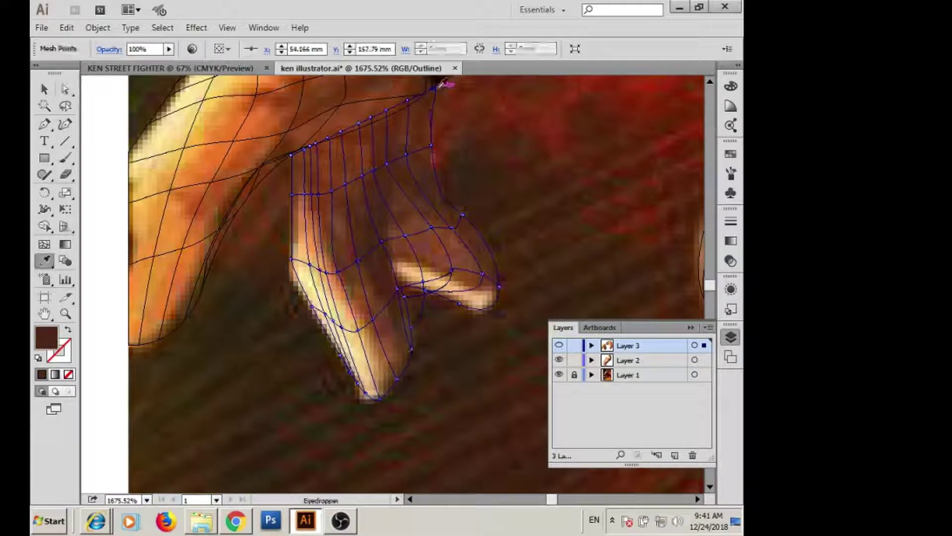
pyautogui.keyDown('ctrl'); pyautogui.click(327, 139); pyautogui.keyUp('ctrl')
pyautogui.click(323, 136)
pyautogui.click(297, 200)
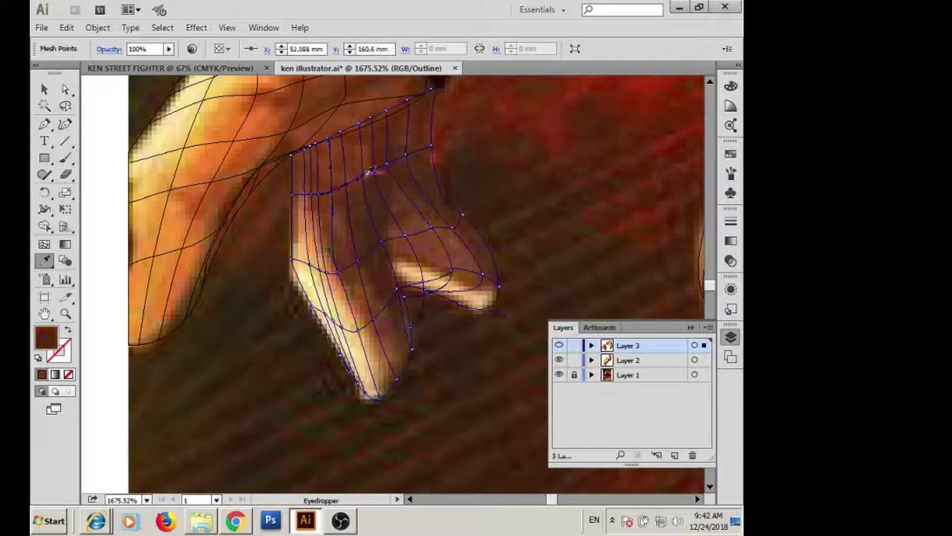
# - Sample skin tones and a darker shadow onto the middle finger mesh points
pyautogui.click(459, 212)
pyautogui.keyDown('ctrl'); pyautogui.click(435, 226); pyautogui.keyUp('ctrl')
pyautogui.keyDown('ctrl'); pyautogui.click(389, 245); pyautogui.keyUp('ctrl')
pyautogui.keyDown('ctrl'); pyautogui.click(328, 272); pyautogui.keyUp('ctrl')
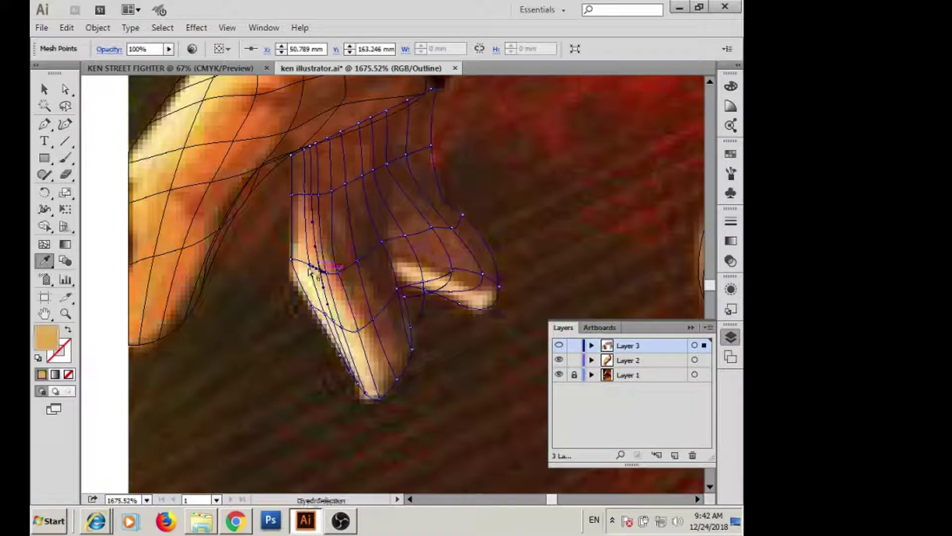
pyautogui.keyDown('ctrl'); pyautogui.click(320, 308); pyautogui.keyUp('ctrl')
pyautogui.keyDown('ctrl'); pyautogui.click(343, 327); pyautogui.keyUp('ctrl')
pyautogui.click(379, 320)
pyautogui.keyDown('ctrl'); pyautogui.click(427, 287); pyautogui.keyUp('ctrl')
# - Recolour the fingertip and lower points with lighter brown, then zoom out to preview
pyautogui.click(462, 274)
pyautogui.keyDown('ctrl'); pyautogui.click(499, 286); pyautogui.keyUp('ctrl')
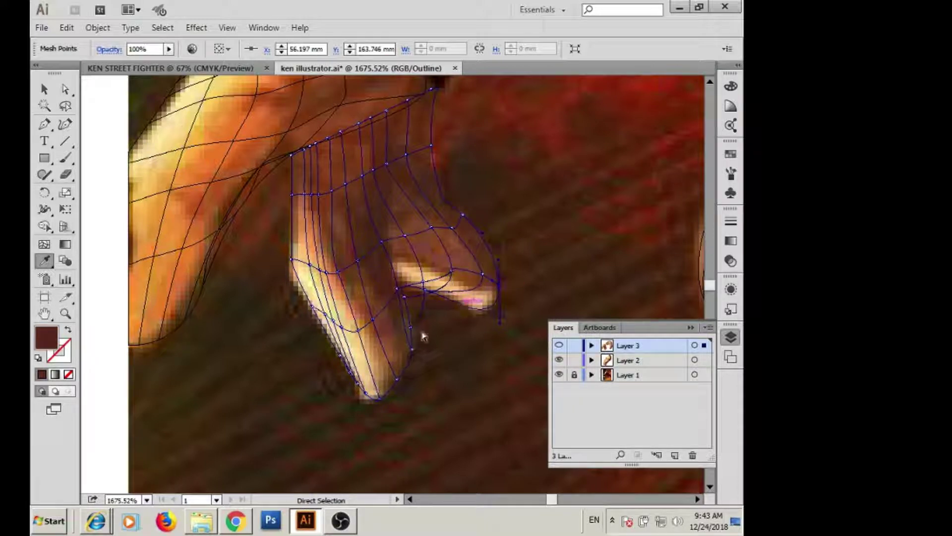
pyautogui.keyDown('ctrl'); pyautogui.click(380, 398); pyautogui.keyUp('ctrl')
pyautogui.keyDown('ctrl'); pyautogui.click(358, 364); pyautogui.keyUp('ctrl')
pyautogui.click(361, 303)
pyautogui.hotkey('ctrl', '-')
pyautogui.hotkey('ctrl', '-')
pyautogui.hotkey('ctrl', '-')
pyautogui.hotkey('ctrl', '-')
pyautogui.hotkey('ctrl', '-')
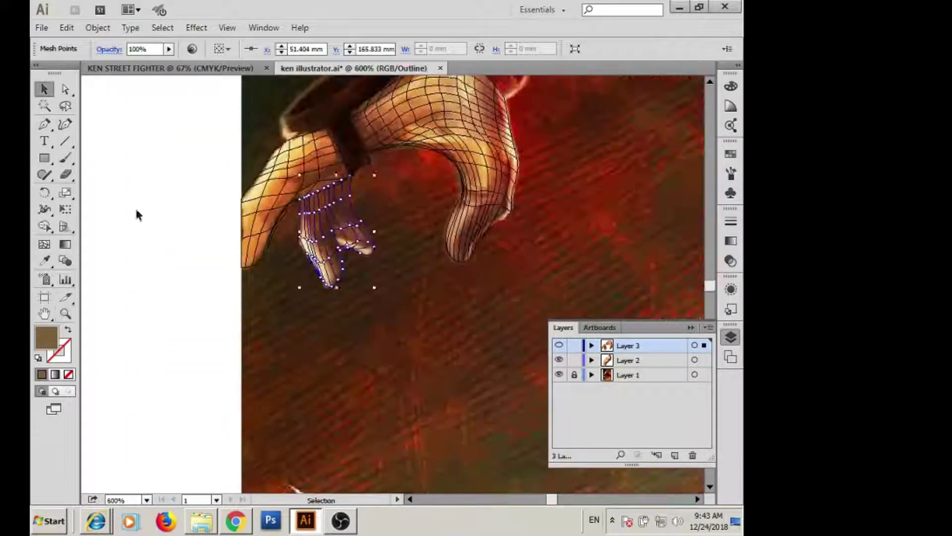
# - Switch to full preview, clear the selection, zoom out to the arm and save
pyautogui.hotkey('ctrl', 'y')
pyautogui.hotkey('ctrl', 'shift', 'a')
pyautogui.keyDown('alt'); pyautogui.click(342, 309); pyautogui.keyUp('alt')
pyautogui.keyDown('alt'); pyautogui.click(245, 314); pyautogui.keyUp('alt')
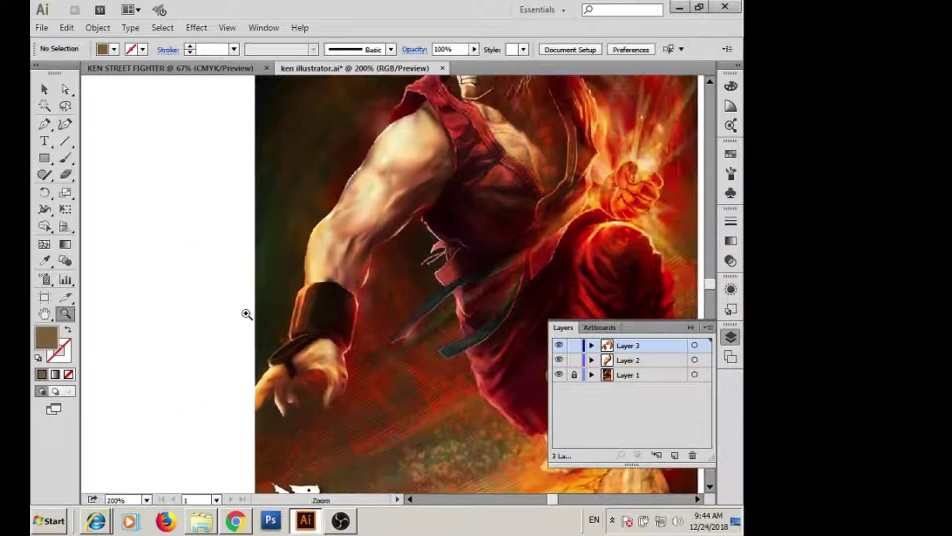
pyautogui.click(41, 27)
pyautogui.click(94, 124)
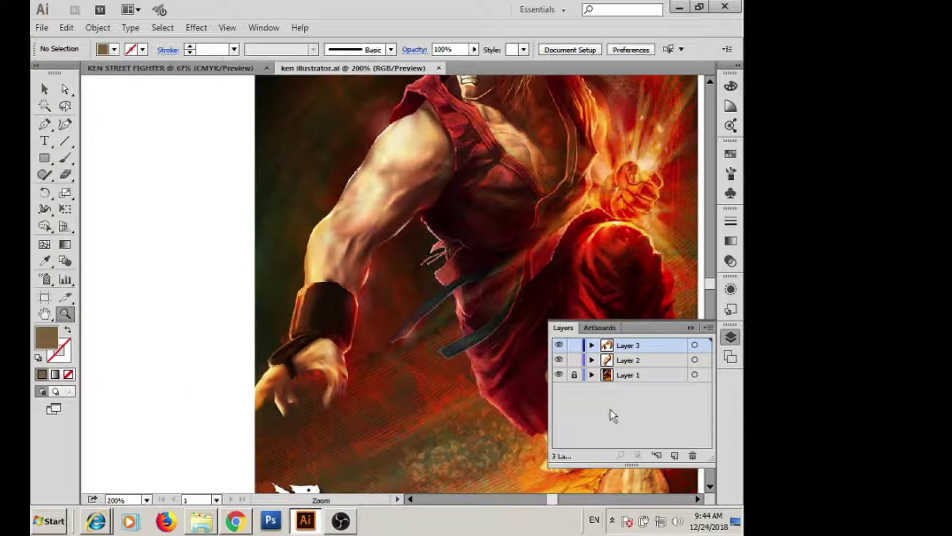
# - Create Layer 4 and zoom in close on the wristband
pyautogui.click(675, 454)
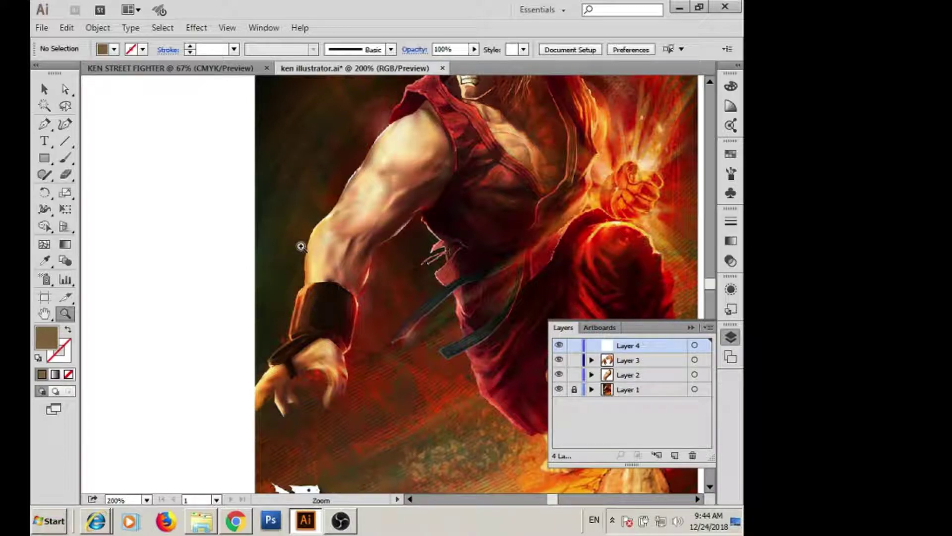
pyautogui.moveTo(219, 187); pyautogui.dragTo(377, 393)
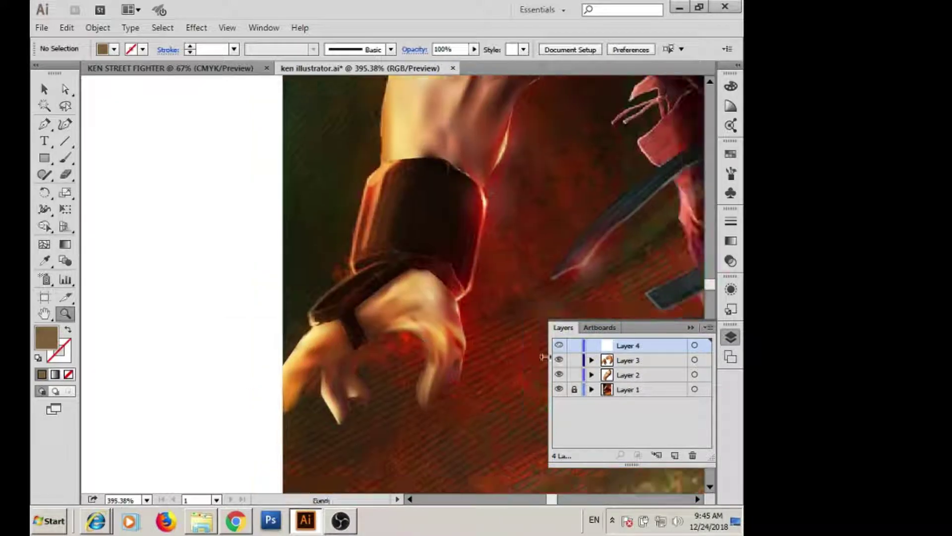
pyautogui.press('p')
pyautogui.moveTo(319, 127); pyautogui.dragTo(502, 297)
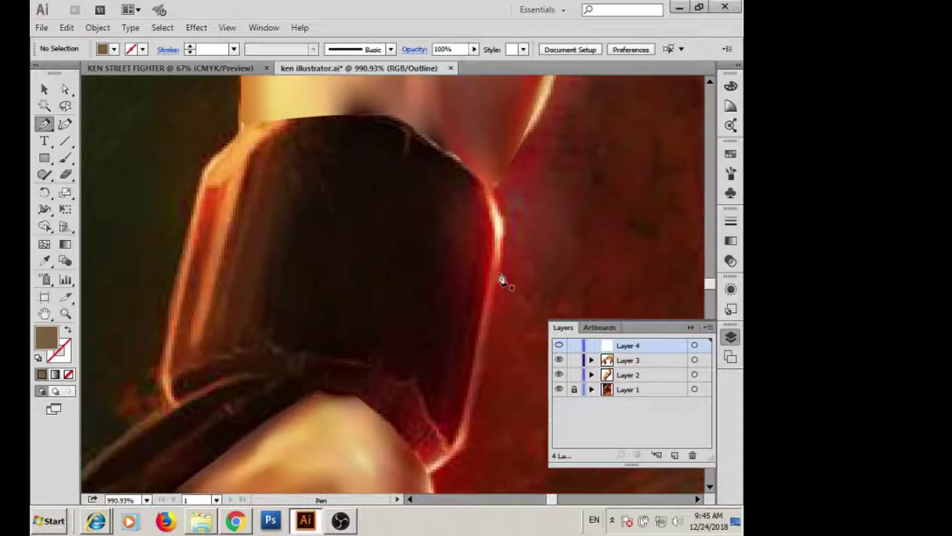
# - Delete a stray path and lock Layer 2 against edits
pyautogui.click(499, 272)
pyautogui.moveTo(503, 178); pyautogui.dragTo(537, 218)
pyautogui.press('Delete')
pyautogui.click(575, 373)
pyautogui.moveTo(405, 318); pyautogui.dragTo(396, 328)
# - Place Pen anchors along the wristband's top edge, down its curved left side and along the bottom
pyautogui.click(489, 275)
pyautogui.click(459, 175)
pyautogui.click(408, 138)
pyautogui.click(325, 123)
pyautogui.click(275, 128)
pyautogui.click(234, 131)
pyautogui.click(199, 173)
pyautogui.moveTo(204, 174); pyautogui.dragTo(245, 101)
pyautogui.click(201, 270)
pyautogui.moveTo(203, 299)
pyautogui.mouseDown()
pyautogui.moveTo(268, 272)
pyautogui.moveTo(203, 275)
pyautogui.moveTo(495, 292)
pyautogui.moveTo(499, 379)
pyautogui.mouseUp()
pyautogui.click(277, 273)
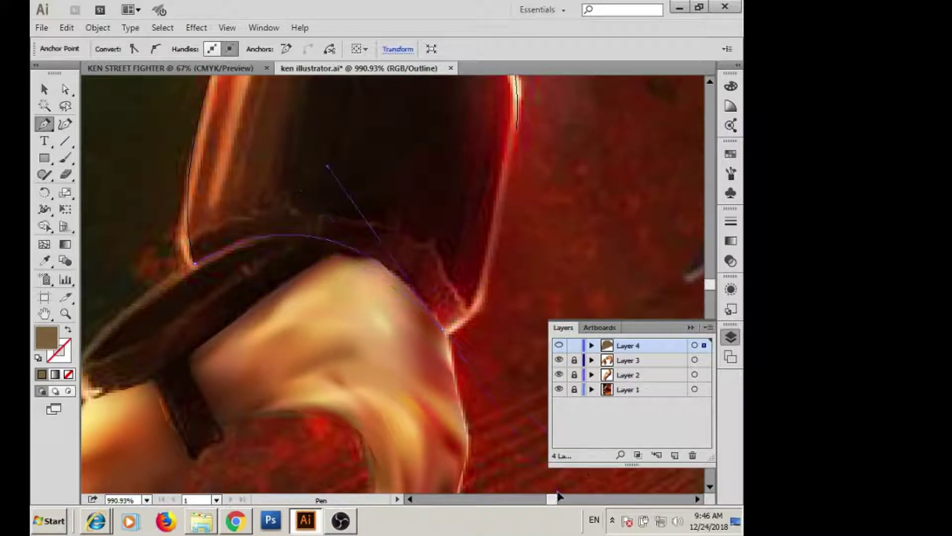
# - Curve the final segment and close the outline at the starting anchor
pyautogui.scroll(5, 395, 296)
pyautogui.hscroll(5, 394, 297)
pyautogui.scroll(-3, 419, 187)
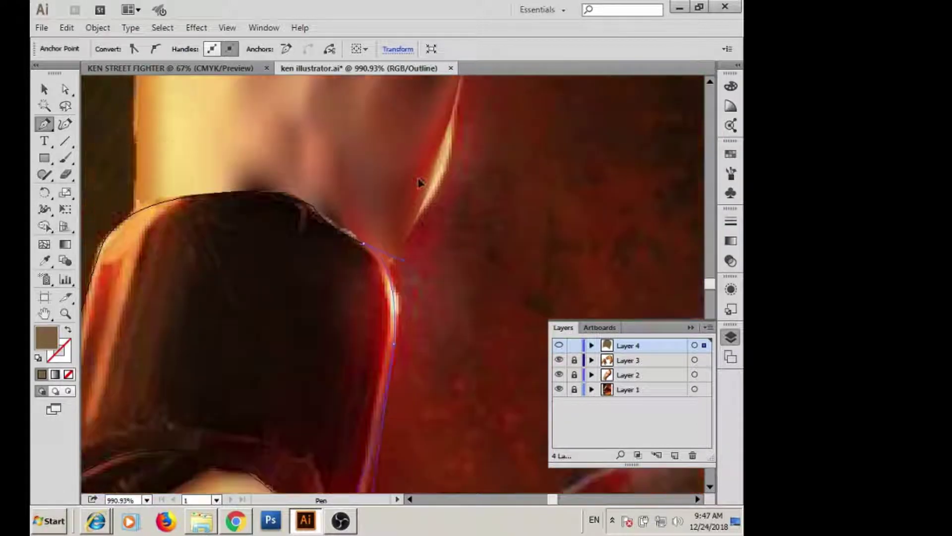
pyautogui.moveTo(377, 375); pyautogui.dragTo(392, 386)
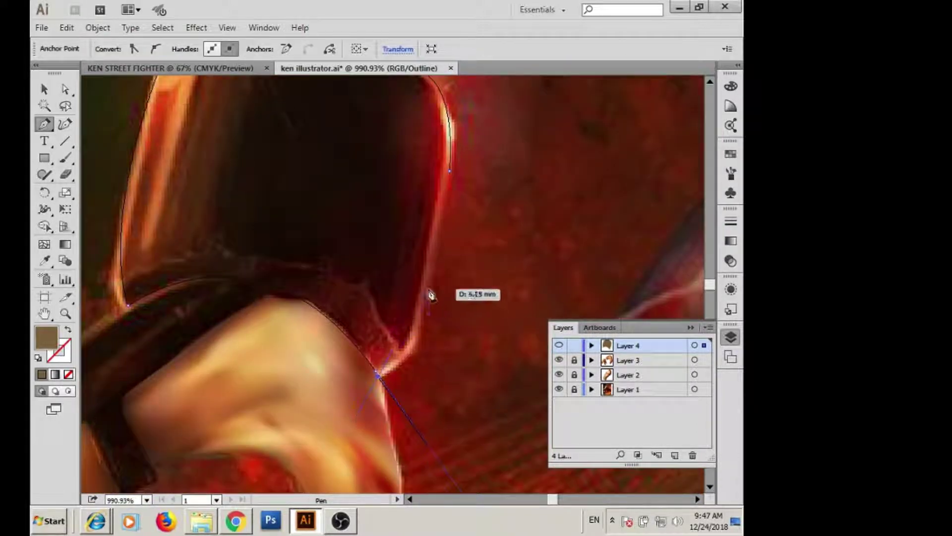
pyautogui.click(379, 372)
pyautogui.moveTo(450, 171); pyautogui.dragTo(466, 181)
# - Select an outline anchor with Direct Selection to refine its curve
pyautogui.scroll(5, 457, 119)
pyautogui.scroll(-3, 531, 298)
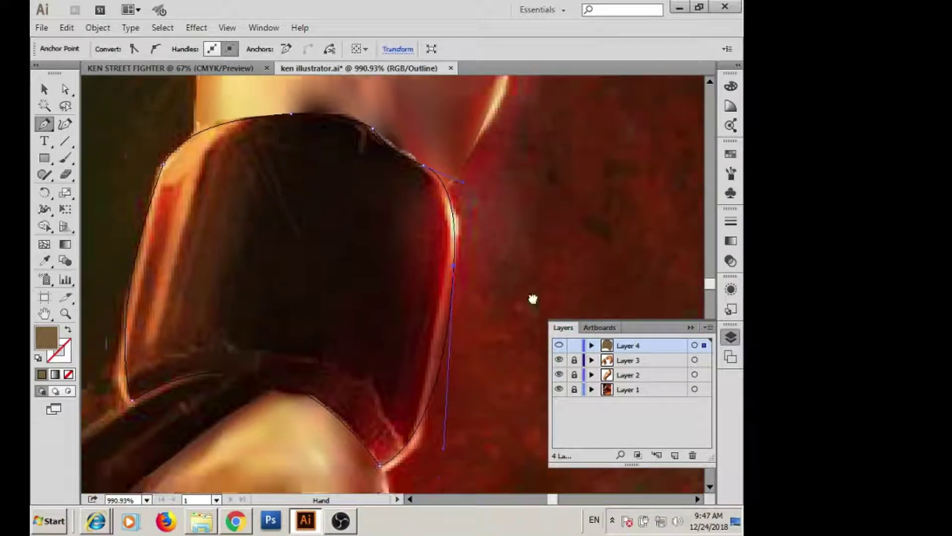
pyautogui.scroll(-3, 532, 297)
pyautogui.press('a')
pyautogui.scroll(5, 424, 370)
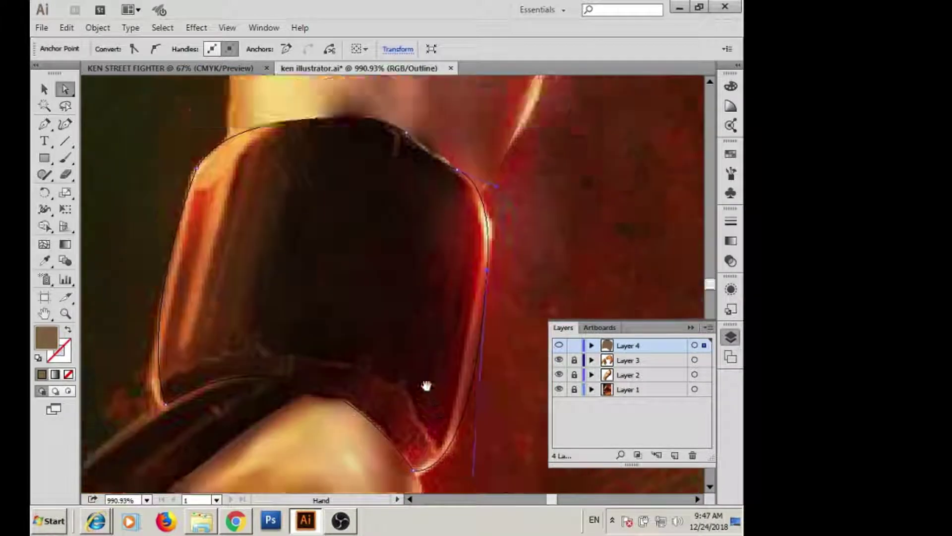
pyautogui.click(234, 360)
pyautogui.scroll(2, 298, 348)
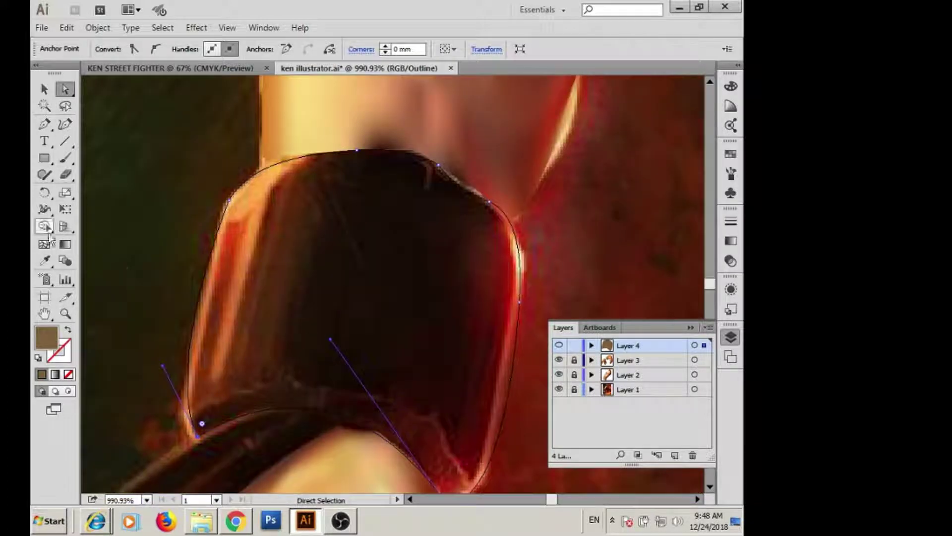
# - Convert the wristband into a gradient mesh with two mesh lines across it
pyautogui.click(44, 243)
pyautogui.click(520, 298)
pyautogui.click(511, 403)
pyautogui.scroll(-2, 514, 372)
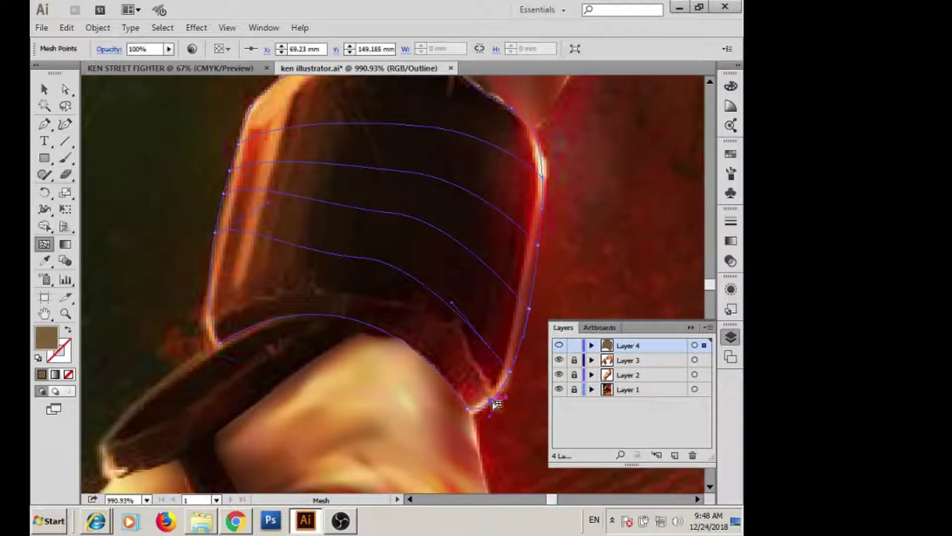
pyautogui.scroll(-2, 497, 404)
pyautogui.scroll(2, 419, 324)
# - Drag a mesh point to reshape the wristband grid
pyautogui.press('a')
pyautogui.moveTo(396, 314)
pyautogui.mouseDown()
pyautogui.moveTo(452, 314)
pyautogui.moveTo(463, 287)
pyautogui.mouseUp()
pyautogui.scroll(2, 397, 337)
pyautogui.click(44, 244)
pyautogui.click(65, 89)
pyautogui.scroll(2, 318, 308)
pyautogui.press('u')
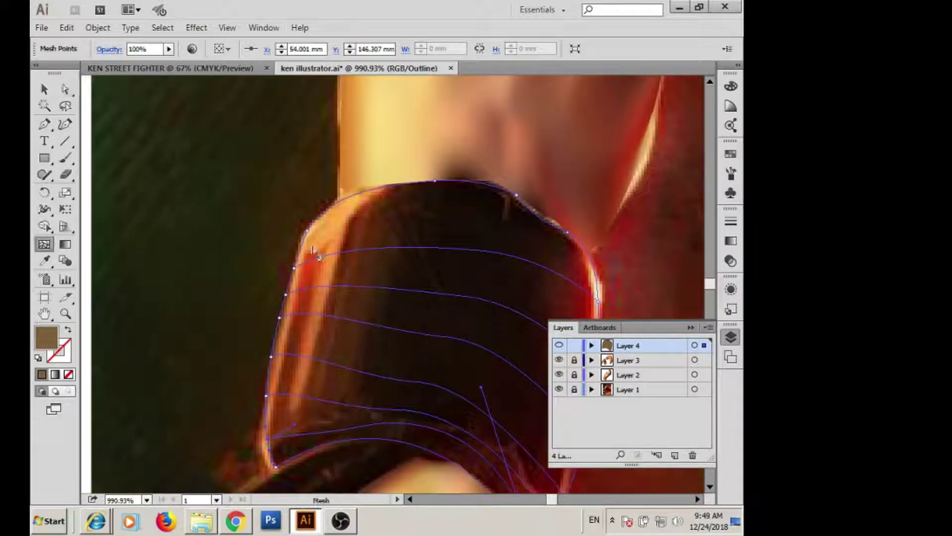
pyautogui.hscroll(2, 342, 271)
pyautogui.scroll(-1, 283, 238)
# - Pull the top-left and left-edge mesh points onto the wristband outline
pyautogui.press('a')
pyautogui.moveTo(280, 181); pyautogui.dragTo(307, 174)
pyautogui.moveTo(268, 297); pyautogui.dragTo(262, 298)
pyautogui.moveTo(259, 341)
pyautogui.mouseDown()
pyautogui.moveTo(249, 342)
pyautogui.moveTo(298, 350)
pyautogui.mouseUp()
pyautogui.scroll(-3, 250, 343)
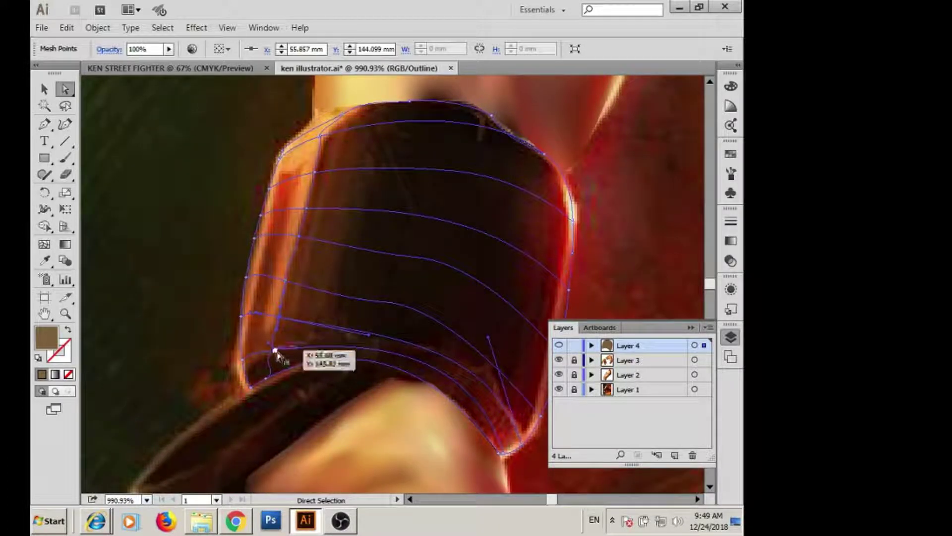
pyautogui.scroll(2, 308, 364)
pyautogui.hscroll(2, 307, 365)
# - Add a vertical mesh line down the wristband and bring the whole mesh into view
pyautogui.press('u')
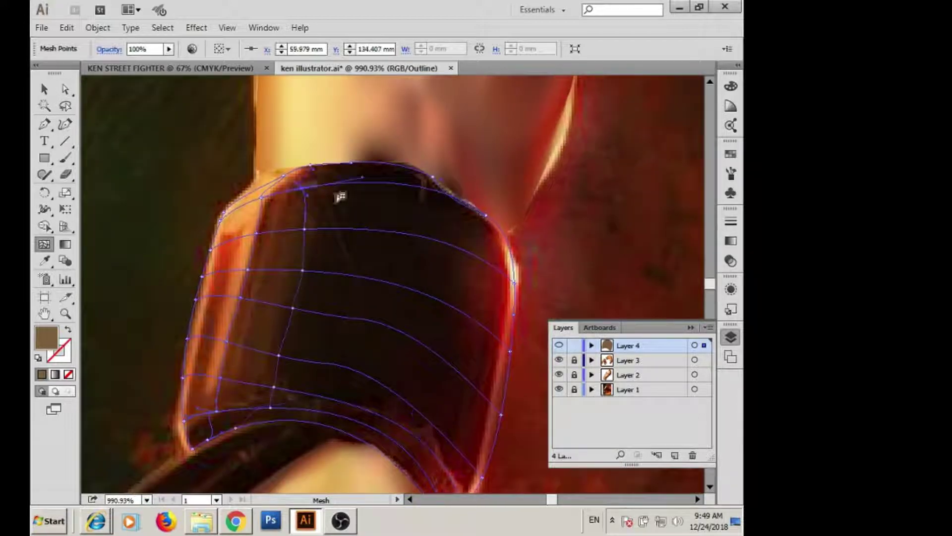
pyautogui.click(383, 183)
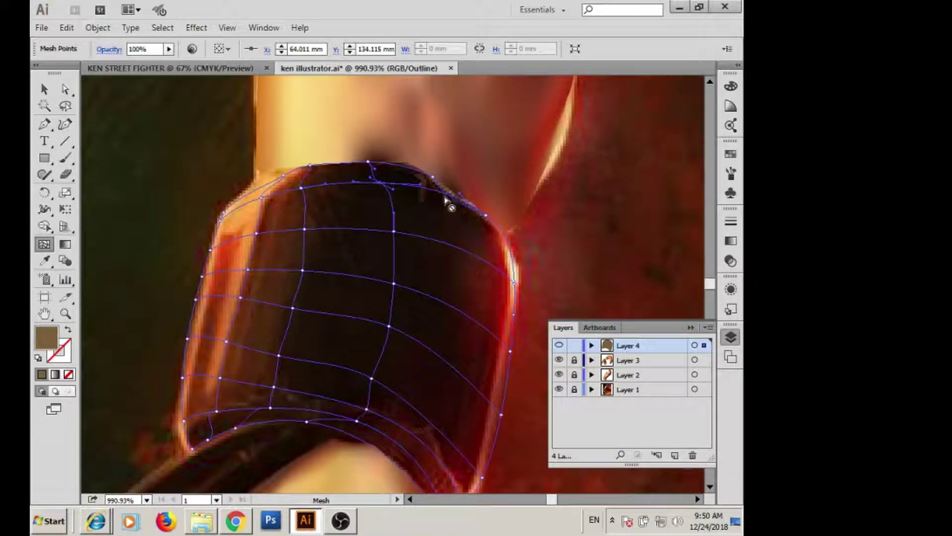
pyautogui.scroll(-3, 484, 423)
pyautogui.hscroll(-3, 447, 374)
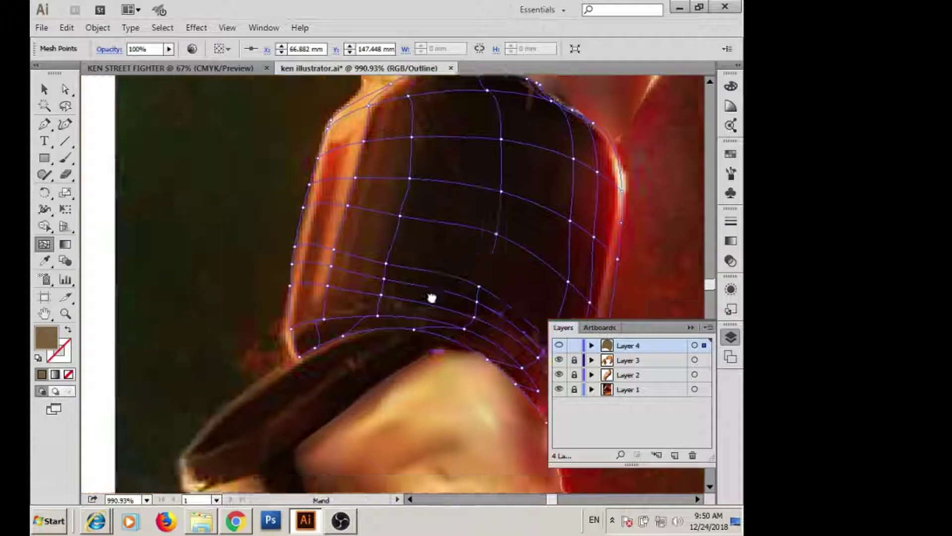
pyautogui.moveTo(380, 247); pyautogui.dragTo(282, 254)
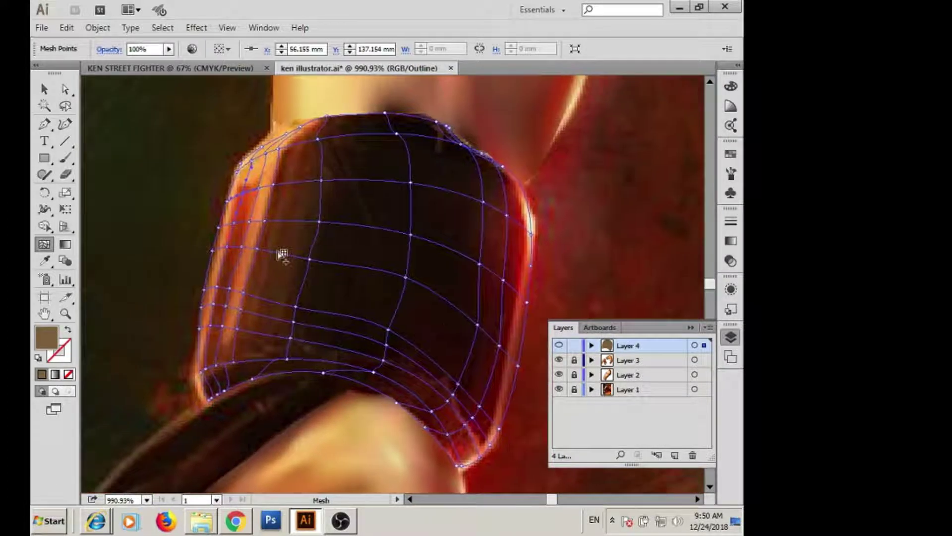
pyautogui.scroll(5, 307, 262)
# - Reposition two mesh points along the wristband's lower edge
pyautogui.press('a')
pyautogui.moveTo(312, 287)
pyautogui.mouseDown()
pyautogui.moveTo(344, 281)
pyautogui.moveTo(255, 313)
pyautogui.moveTo(255, 276)
pyautogui.moveTo(172, 254)
pyautogui.moveTo(329, 223)
pyautogui.moveTo(319, 202)
pyautogui.mouseUp()
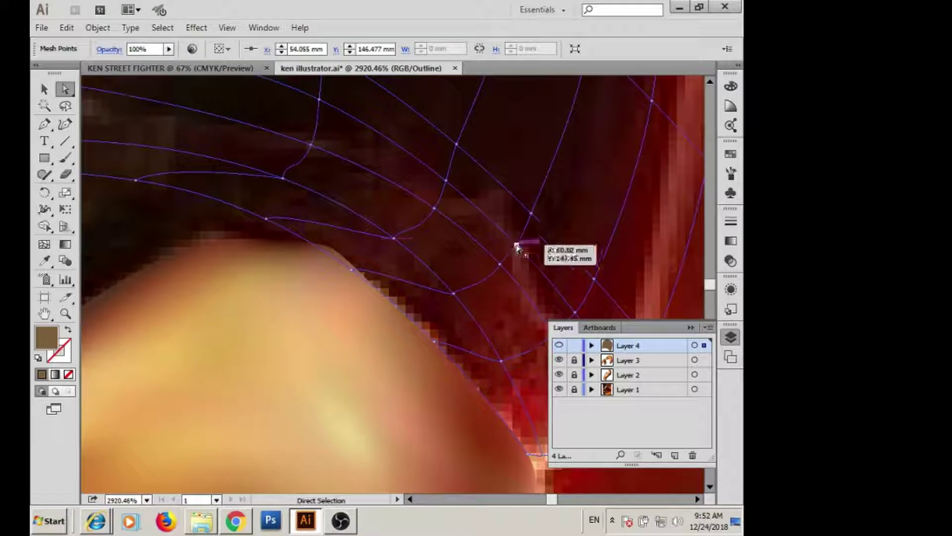
pyautogui.moveTo(482, 248); pyautogui.dragTo(500, 283)
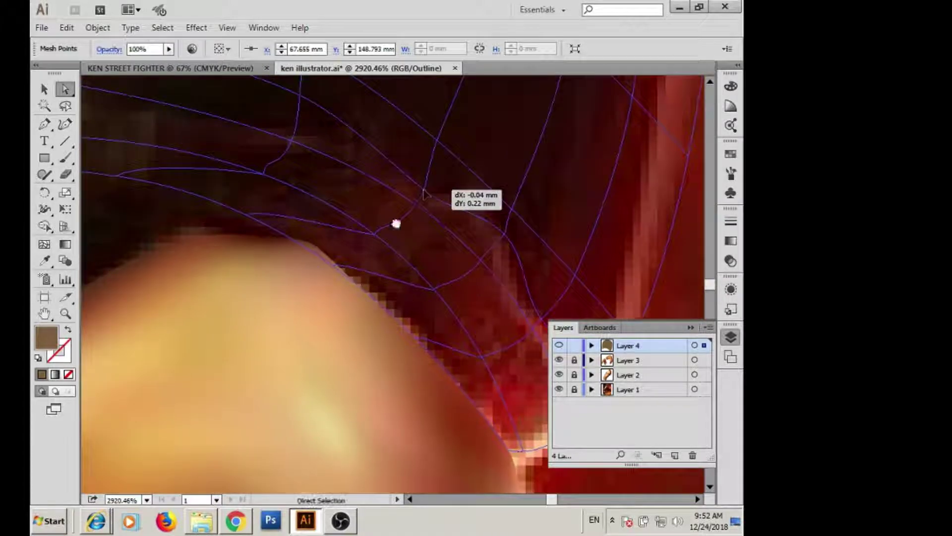
pyautogui.press('u')
pyautogui.scroll(-1, 447, 231)
pyautogui.press('a')
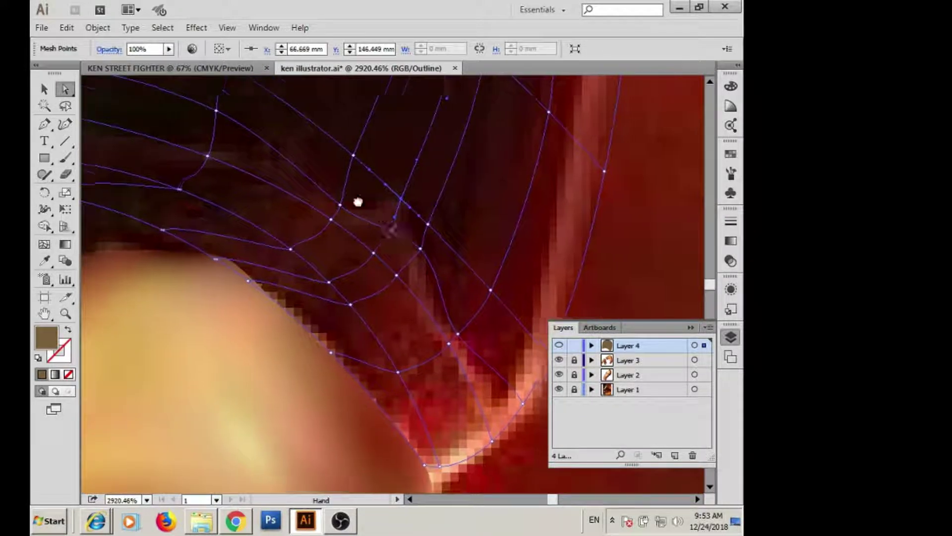
pyautogui.scroll(-2, 377, 233)
pyautogui.scroll(3, 398, 265)
pyautogui.scroll(2, 425, 279)
# - Align mesh points with the wristband edge and tidy two points along the lower edge
pyautogui.press('u')
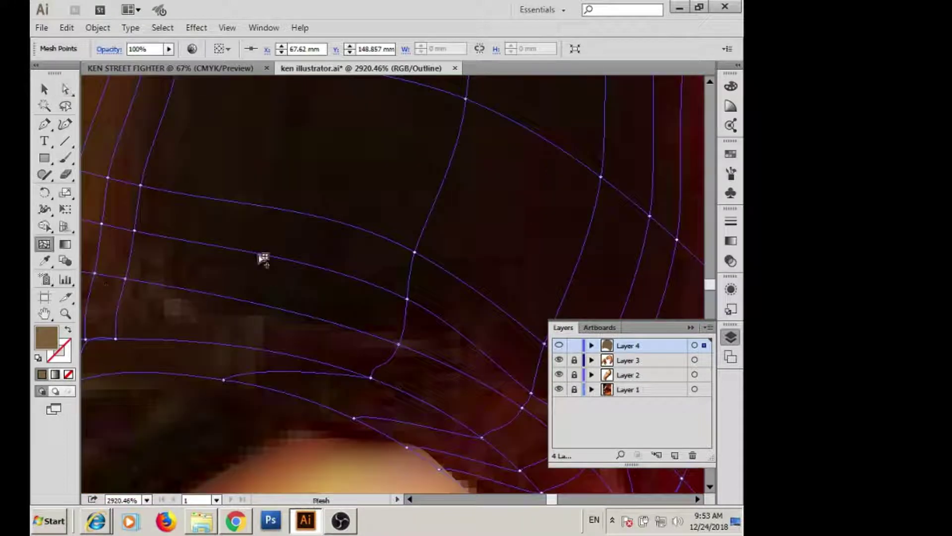
pyautogui.scroll(2, 301, 295)
pyautogui.hscroll(2, 301, 295)
pyautogui.scroll(-2, 301, 296)
pyautogui.press('a')
pyautogui.moveTo(228, 291); pyautogui.dragTo(261, 314)
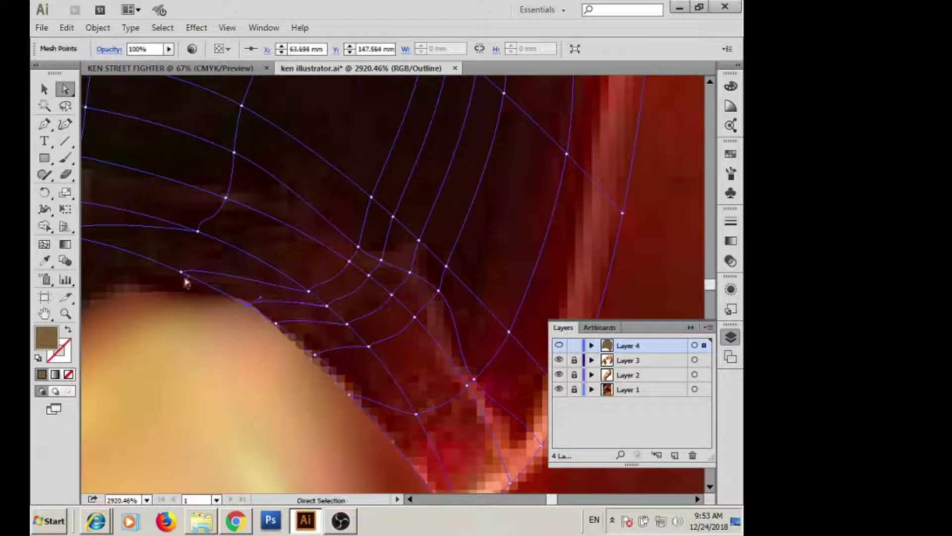
pyautogui.hscroll(-2, 185, 281)
pyautogui.moveTo(240, 280); pyautogui.dragTo(250, 266)
pyautogui.moveTo(340, 276)
pyautogui.mouseDown()
pyautogui.moveTo(286, 243)
pyautogui.moveTo(340, 269)
pyautogui.mouseUp()
# - Adjust mesh points beside the hand so they follow the band's edge
pyautogui.scroll(-2, 374, 291)
pyautogui.hscroll(2, 374, 291)
pyautogui.scroll(-2, 372, 272)
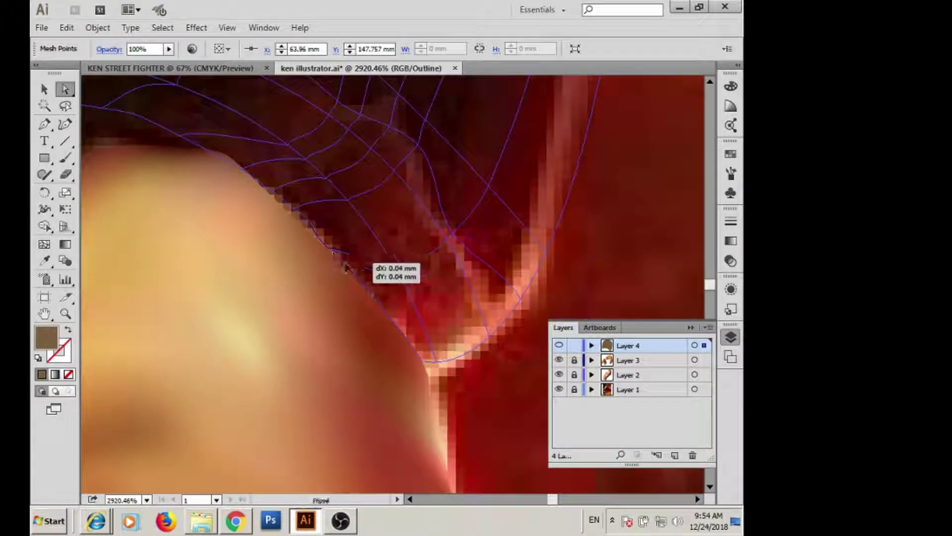
pyautogui.moveTo(297, 239); pyautogui.dragTo(344, 233)
pyautogui.hscroll(2, 344, 234)
pyautogui.scroll(1, 367, 217)
pyautogui.moveTo(316, 170)
pyautogui.mouseDown()
pyautogui.moveTo(314, 189)
pyautogui.moveTo(319, 174)
pyautogui.mouseUp()
pyautogui.scroll(-2, 329, 159)
pyautogui.scroll(2, 296, 208)
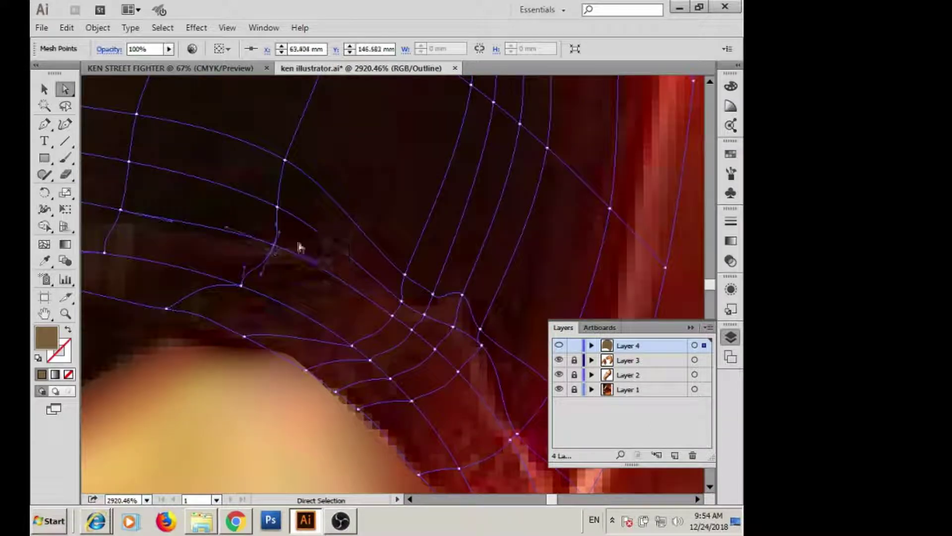
pyautogui.hscroll(3, 298, 243)
pyautogui.scroll(1, 298, 243)
pyautogui.scroll(2, 402, 380)
pyautogui.scroll(2, 361, 293)
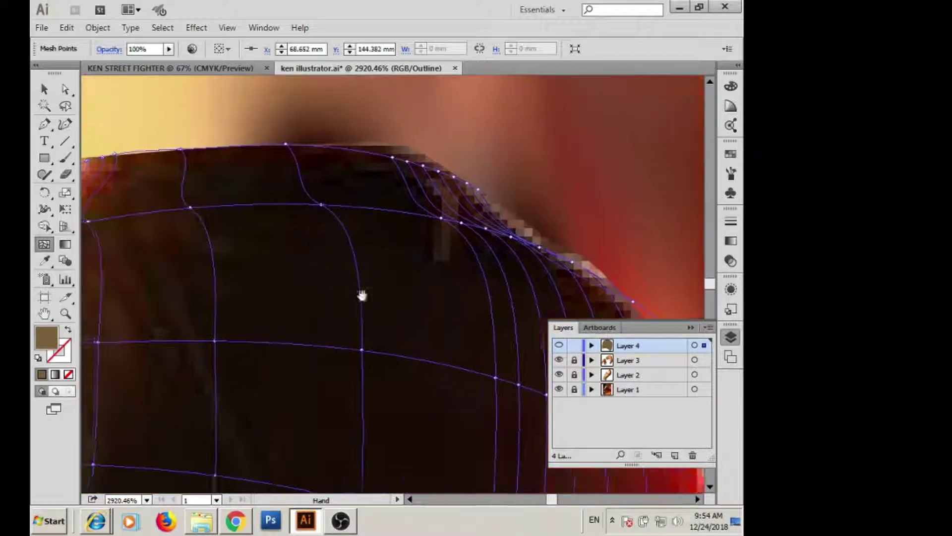
pyautogui.hscroll(-2, 327, 278)
pyautogui.hscroll(-1, 370, 188)
pyautogui.scroll(-2, 369, 187)
pyautogui.scroll(-2, 358, 266)
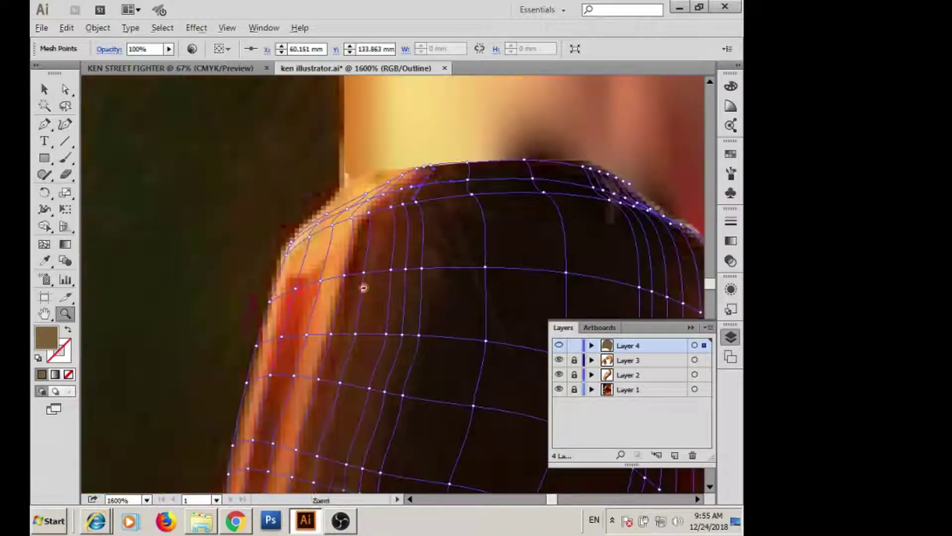
pyautogui.scroll(2, 365, 282)
# - Nudge two outer edge mesh points slightly left to hug the arm outline
pyautogui.moveTo(283, 318); pyautogui.dragTo(286, 258)
pyautogui.press('a')
pyautogui.moveTo(451, 228); pyautogui.dragTo(446, 227)
pyautogui.moveTo(436, 330); pyautogui.dragTo(431, 331)
pyautogui.press('u')
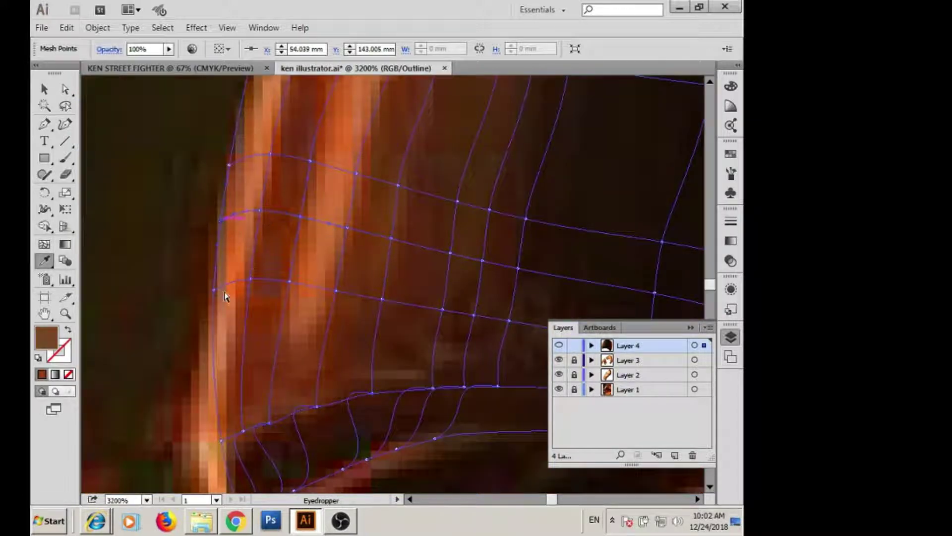
# - Sample dark brown, tan and near-black from the reference onto mesh points near the left edge
pyautogui.click(336, 290)
pyautogui.click(442, 310)
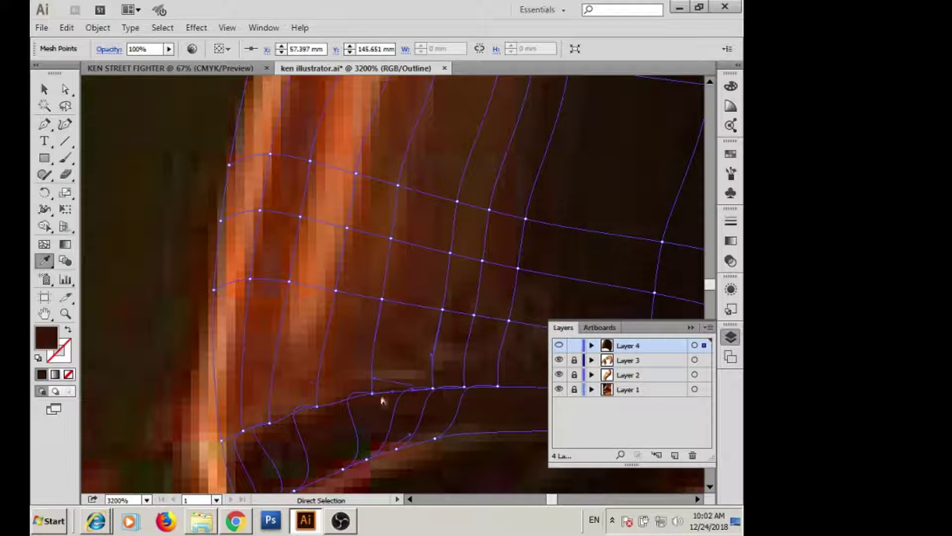
pyautogui.click(223, 443)
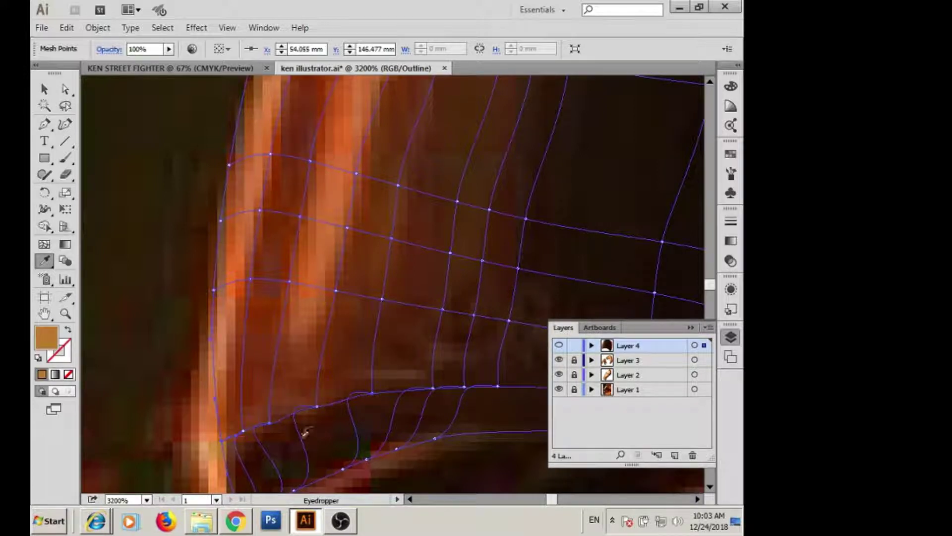
pyautogui.scroll(-3, 228, 436)
pyautogui.click(241, 390)
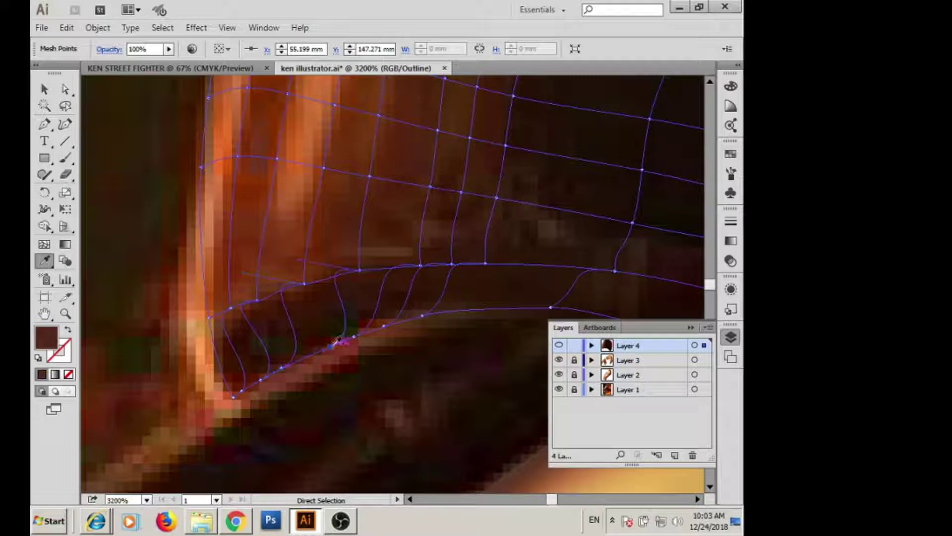
pyautogui.keyDown('ctrl'); pyautogui.click(427, 311); pyautogui.keyUp('ctrl')
# - Select successive mesh points across the band's orange area for recolouring
pyautogui.hscroll(3, 345, 196)
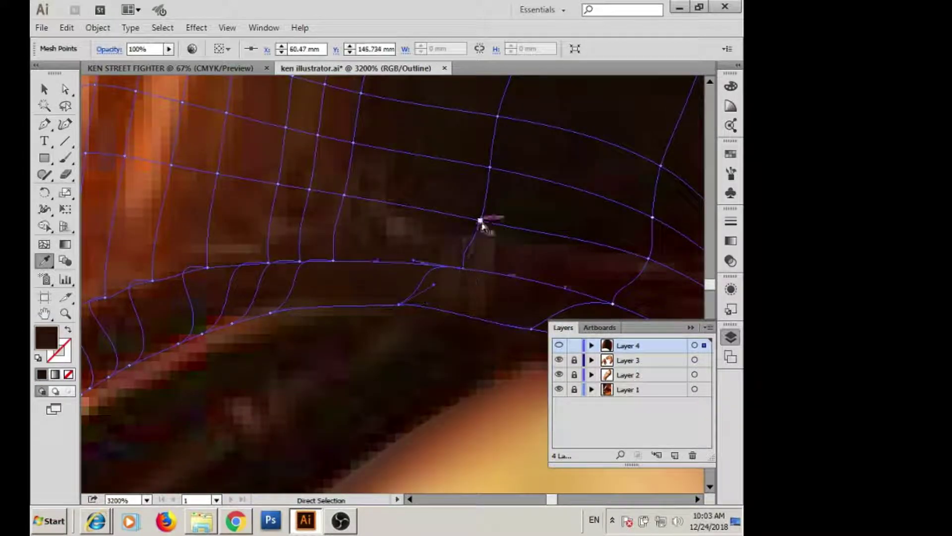
pyautogui.moveTo(501, 392); pyautogui.dragTo(309, 242)
pyautogui.click(461, 190)
pyautogui.moveTo(463, 301); pyautogui.dragTo(352, 246)
pyautogui.click(437, 246)
pyautogui.click(557, 190)
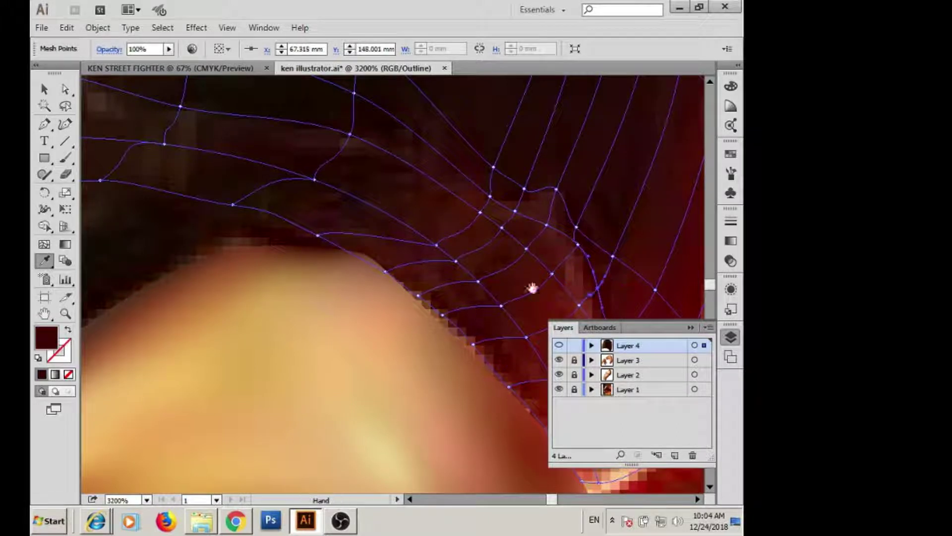
pyautogui.moveTo(481, 314); pyautogui.dragTo(388, 242)
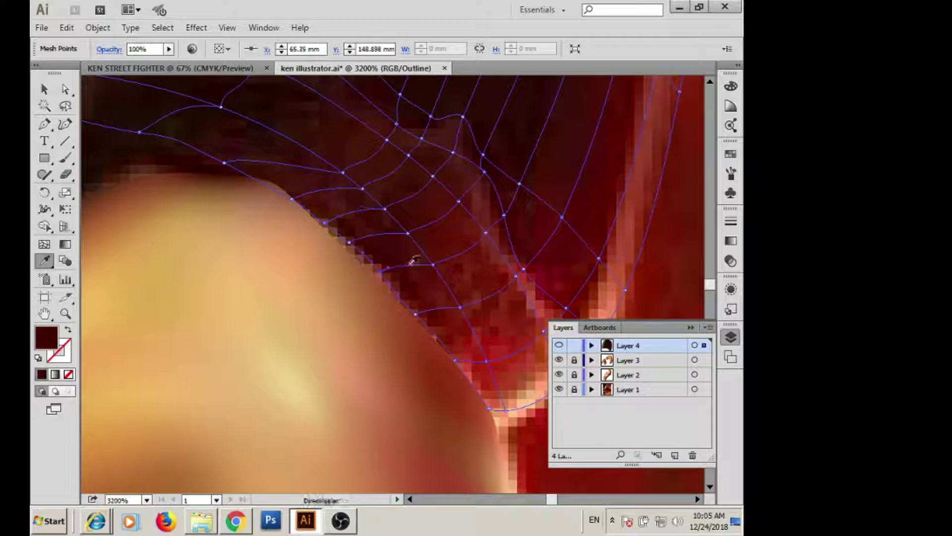
# - Sample lighter red, near-black, peach and red onto points toward the band's lower corner
pyautogui.click(524, 270)
pyautogui.click(416, 314)
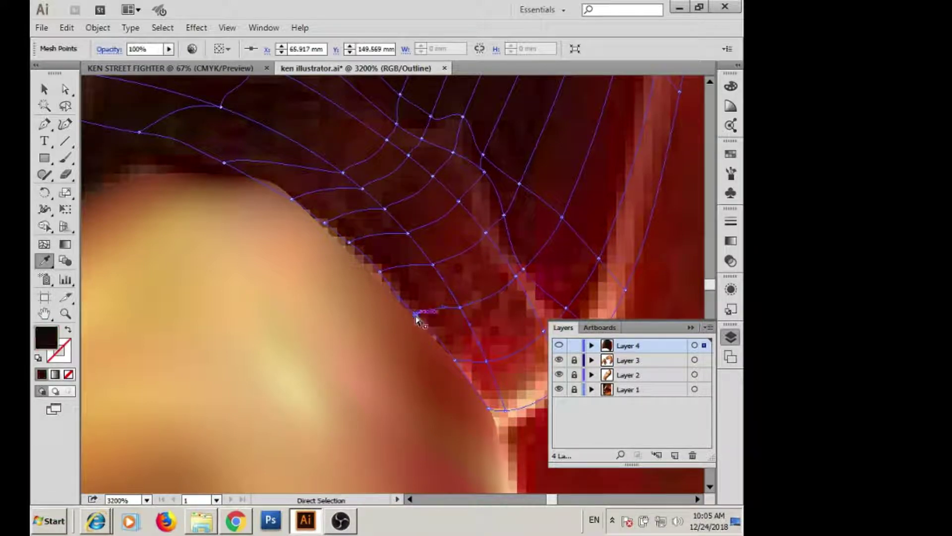
pyautogui.moveTo(511, 322); pyautogui.dragTo(471, 263)
pyautogui.click(453, 352)
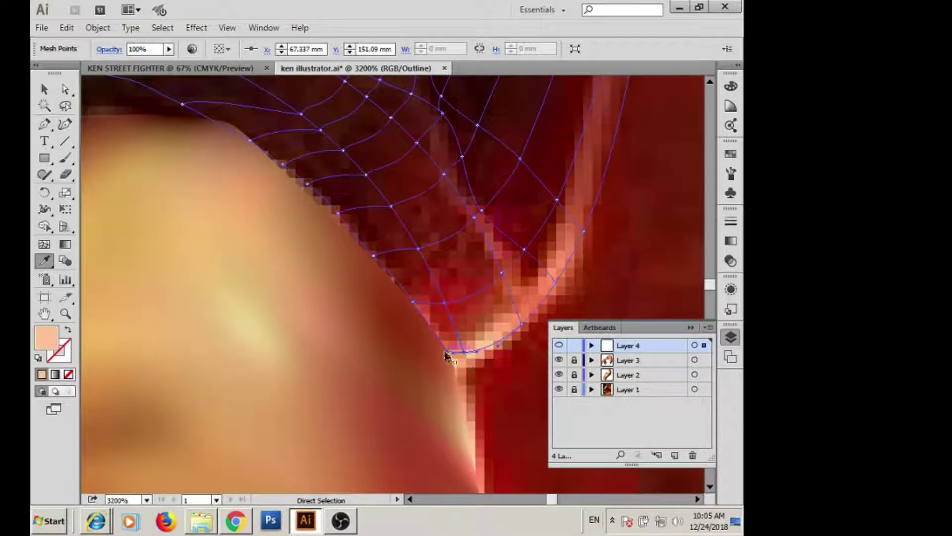
pyautogui.click(522, 324)
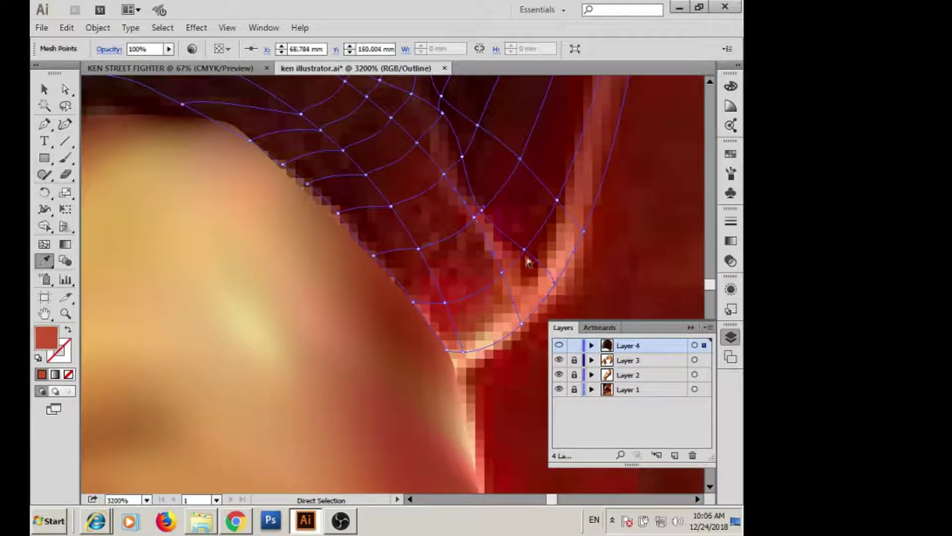
# - Sample near-black and red onto right-edge points, then zoom out to see the whole wristband
pyautogui.click(477, 128)
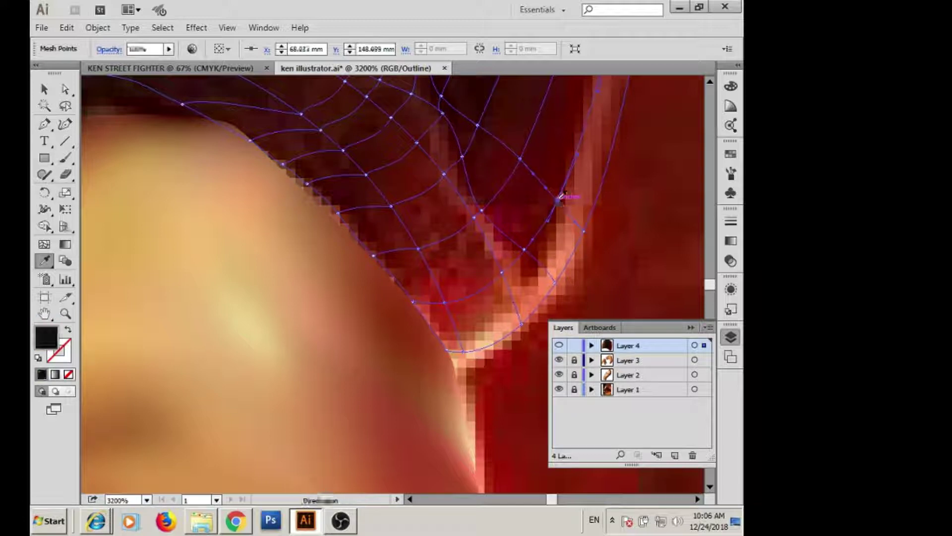
pyautogui.click(584, 231)
pyautogui.moveTo(570, 219); pyautogui.dragTo(525, 255)
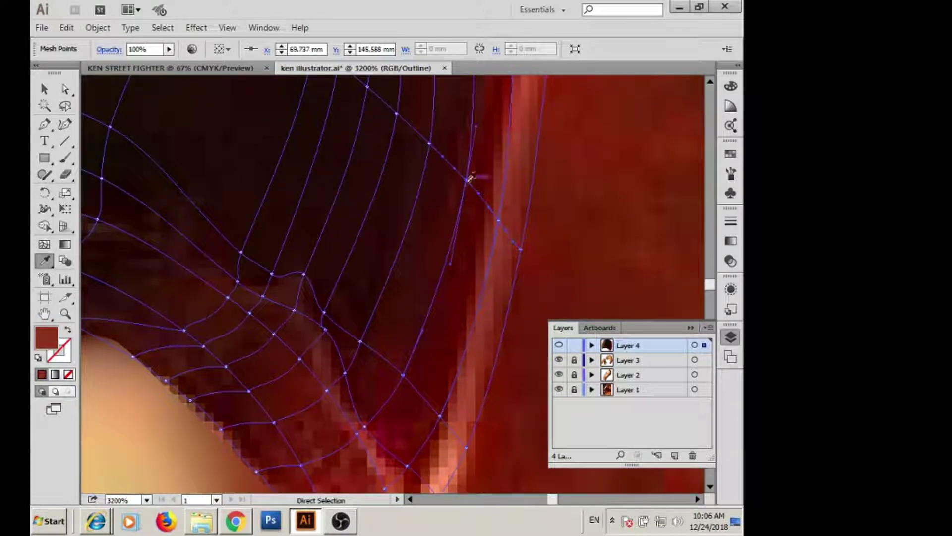
pyautogui.press('z')
pyautogui.keyDown('alt'); pyautogui.click(346, 284); pyautogui.keyUp('alt')
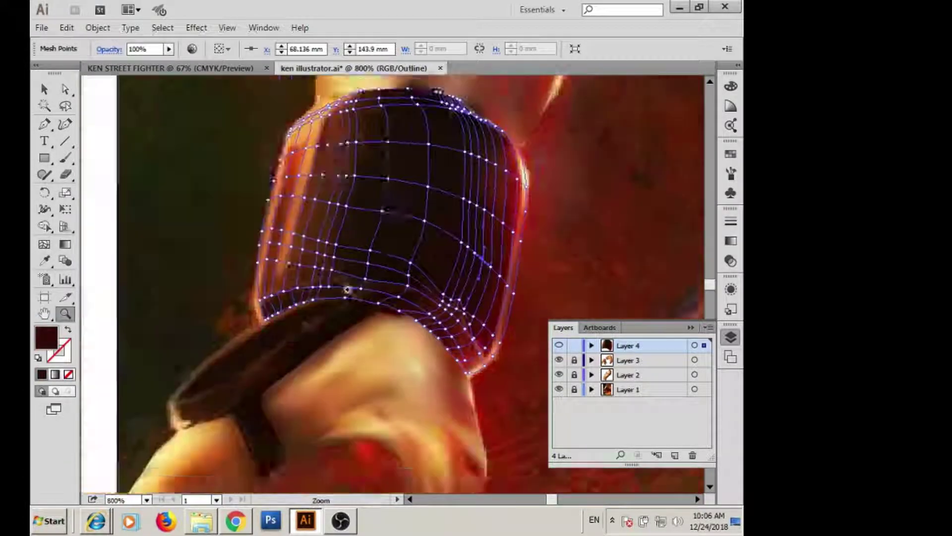
# - Zoom in on the band's upper-left edge and sample orange onto an edge mesh point
pyautogui.keyDown('ctrl'); pyautogui.click(559, 345); pyautogui.keyUp('ctrl')
pyautogui.moveTo(397, 285); pyautogui.dragTo(218, 119)
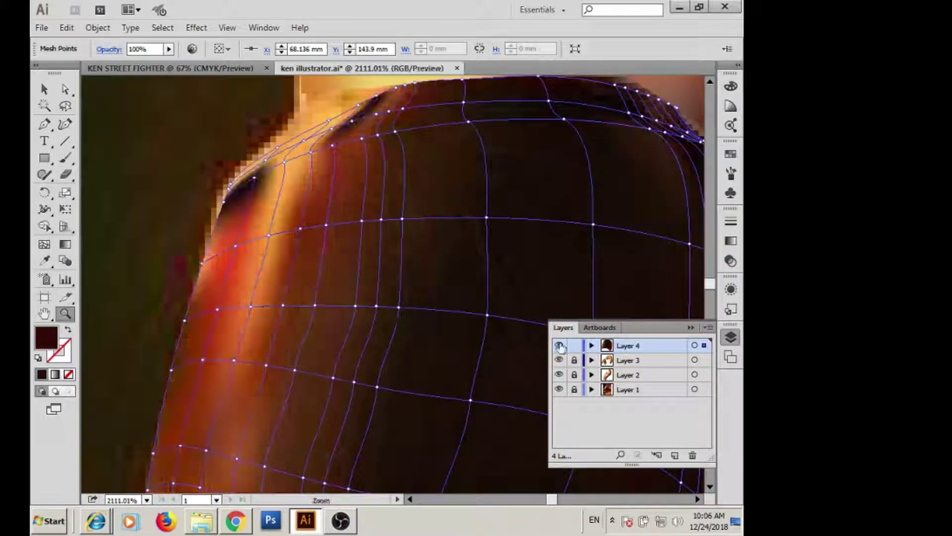
pyautogui.scroll(2, 387, 319)
pyautogui.press('a')
pyautogui.keyDown('ctrl'); pyautogui.click(559, 345); pyautogui.keyUp('ctrl')
pyautogui.keyDown('ctrl'); pyautogui.click(559, 345); pyautogui.keyUp('ctrl')
pyautogui.press('i')
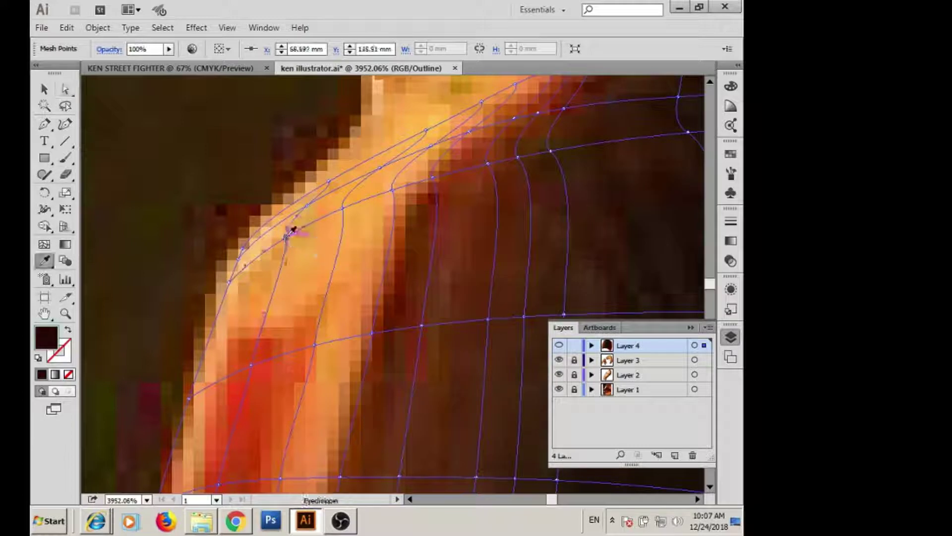
pyautogui.click(292, 229)
# - Select another upper-left edge point of the band and give it sampled orange
pyautogui.keyDown('ctrl'); pyautogui.click(559, 345); pyautogui.keyUp('ctrl')
pyautogui.press('a')
pyautogui.click(229, 282)
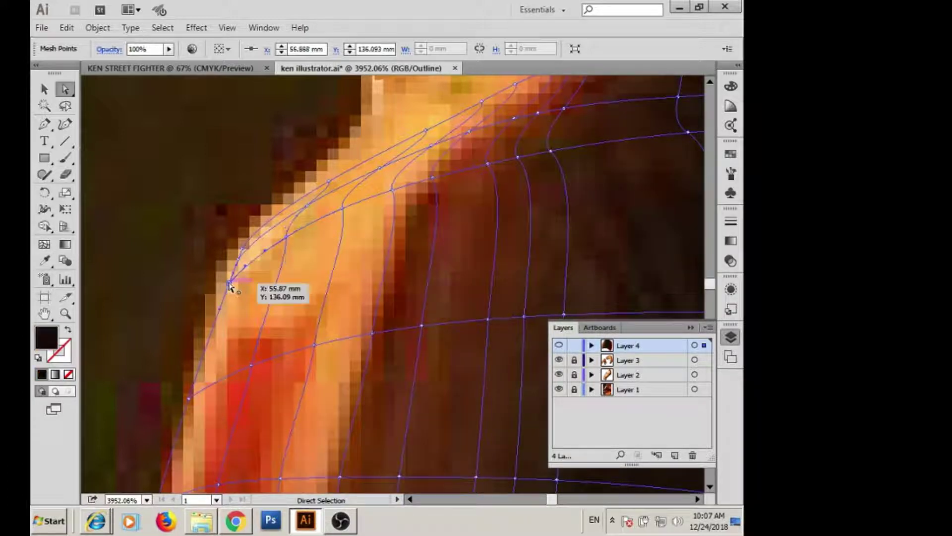
pyautogui.scroll(2, 229, 283)
pyautogui.press('i')
pyautogui.click(443, 161)
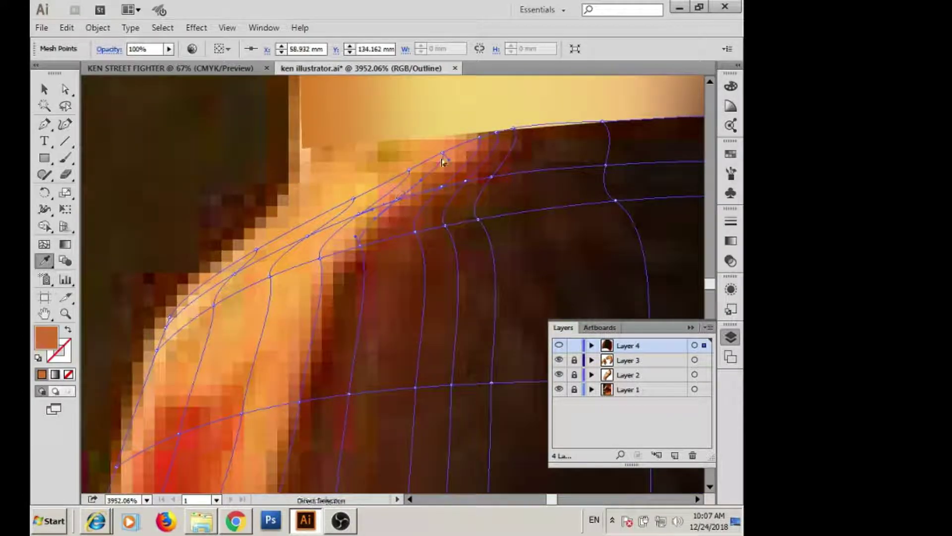
pyautogui.keyDown('ctrl'); pyautogui.click(559, 345); pyautogui.keyUp('ctrl')
# - Review the recoloured wristband zoomed out, then zoom in on its lower edge by the hand
pyautogui.press('z')
pyautogui.keyDown('alt'); pyautogui.click(395, 315); pyautogui.keyUp('alt')
pyautogui.keyDown('alt'); pyautogui.click(403, 340); pyautogui.keyUp('alt')
pyautogui.press('v')
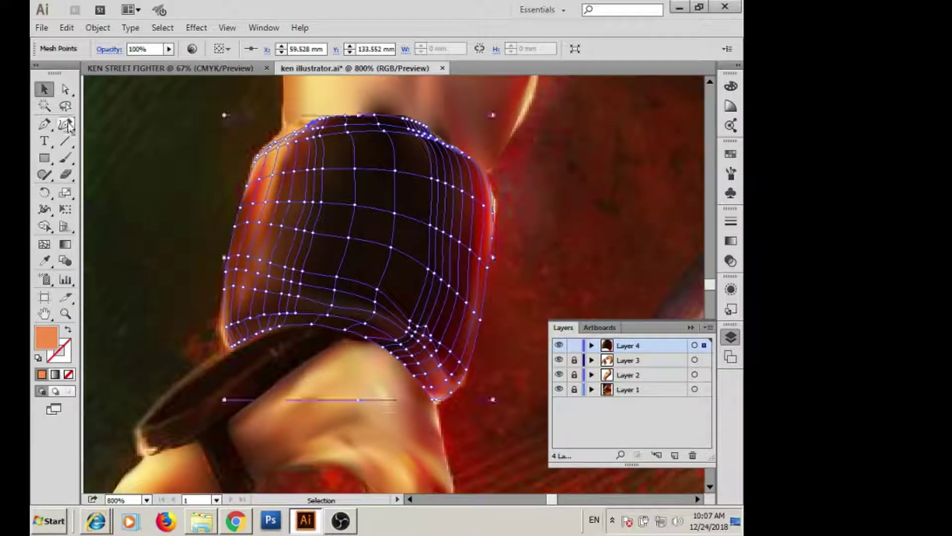
pyautogui.hotkey('ctrl', 'shift', 'a')
pyautogui.keyDown('ctrl'); pyautogui.click(559, 345); pyautogui.keyUp('ctrl')
pyautogui.press('z')
pyautogui.moveTo(338, 270); pyautogui.dragTo(435, 397)
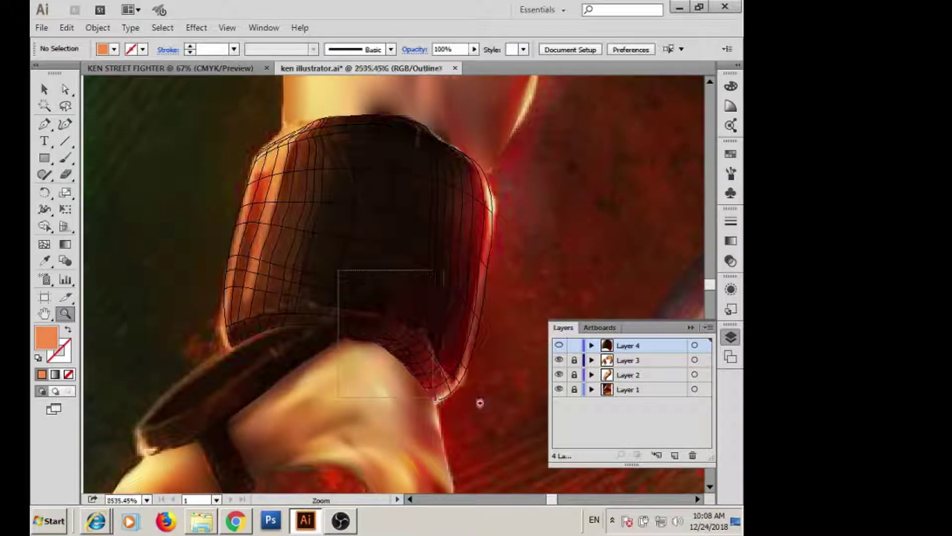
# - Move a wristband mesh point toward the hand edge and fill it with sampled dark red
pyautogui.press('v')
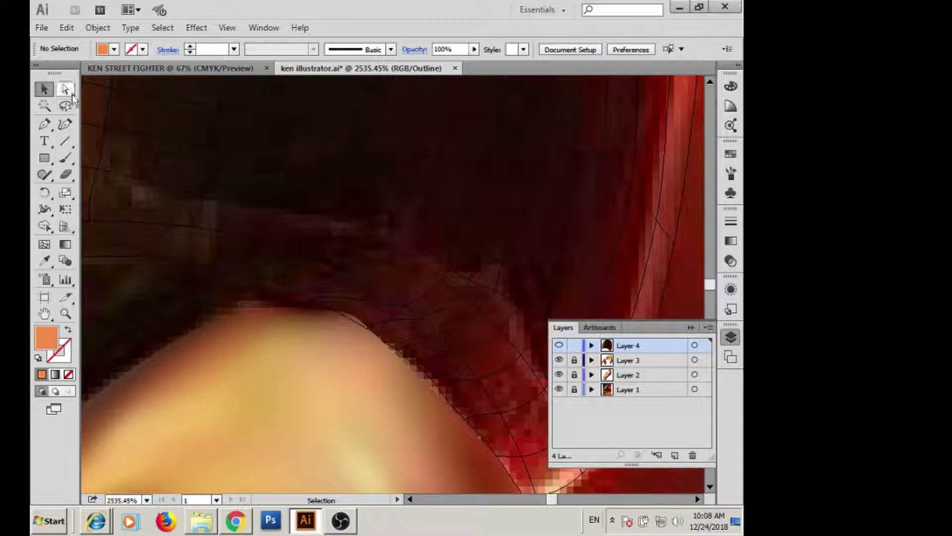
pyautogui.click(65, 89)
pyautogui.click(386, 337)
pyautogui.moveTo(387, 337); pyautogui.dragTo(372, 327)
pyautogui.press('i')
pyautogui.click(397, 325)
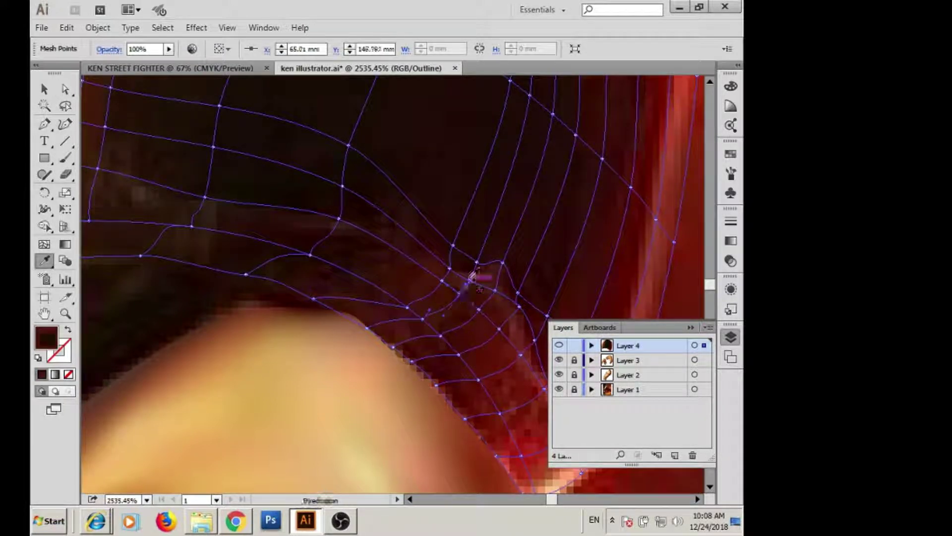
# - Pan up and left across the reference, sampling another colour with the Eyedropper
pyautogui.scroll(3, 419, 389)
pyautogui.scroll(3, 414, 245)
pyautogui.scroll(3, 430, 213)
pyautogui.scroll(3, 435, 268)
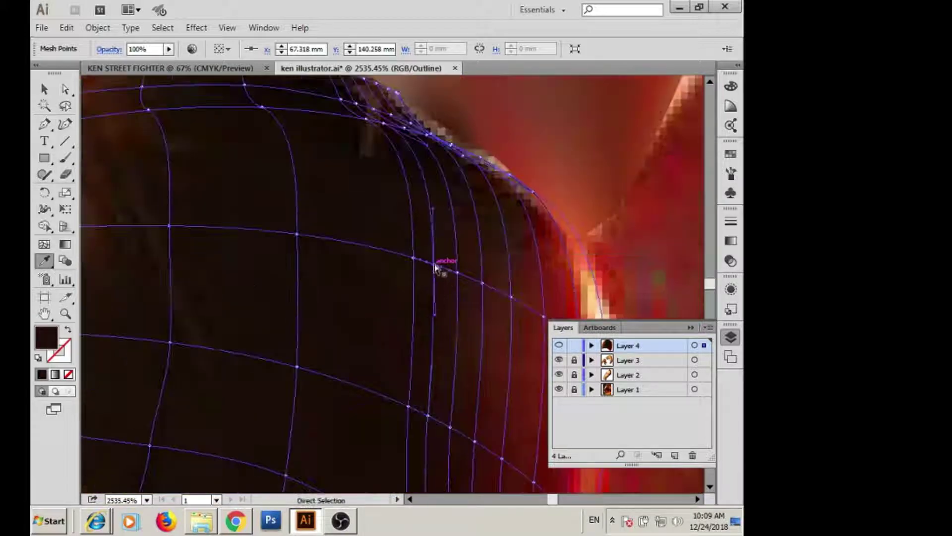
pyautogui.scroll(3, 436, 268)
pyautogui.keyDown('ctrl'); pyautogui.click(352, 158); pyautogui.keyUp('ctrl')
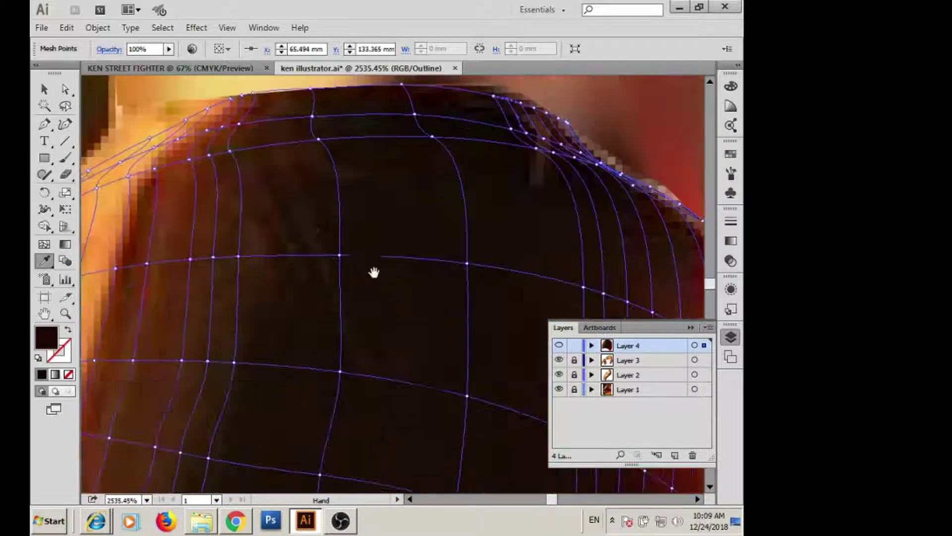
pyautogui.hscroll(-3, 372, 272)
pyautogui.hscroll(-3, 372, 272)
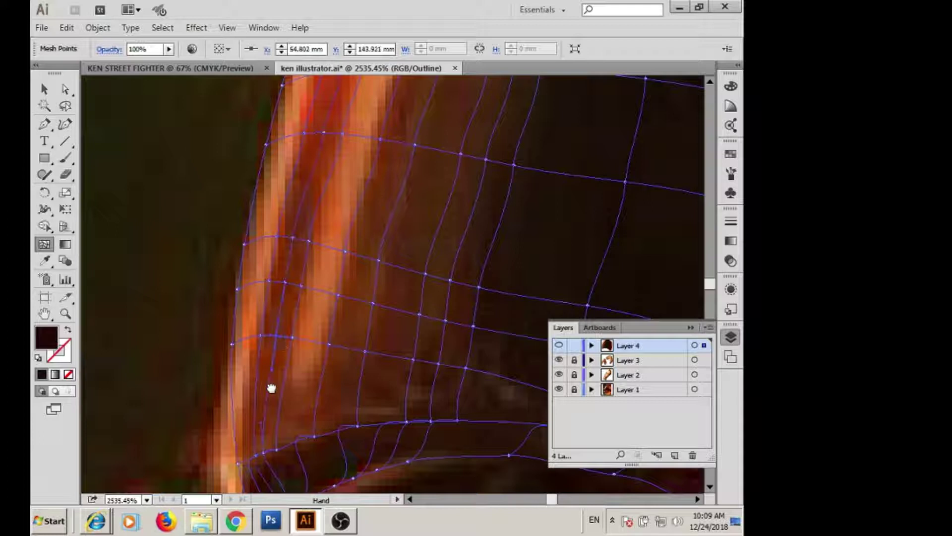
pyautogui.scroll(-2, 271, 388)
# - Select the mesh point at the band's lower-left corner for the next sampled colour
pyautogui.press('a')
pyautogui.click(287, 457)
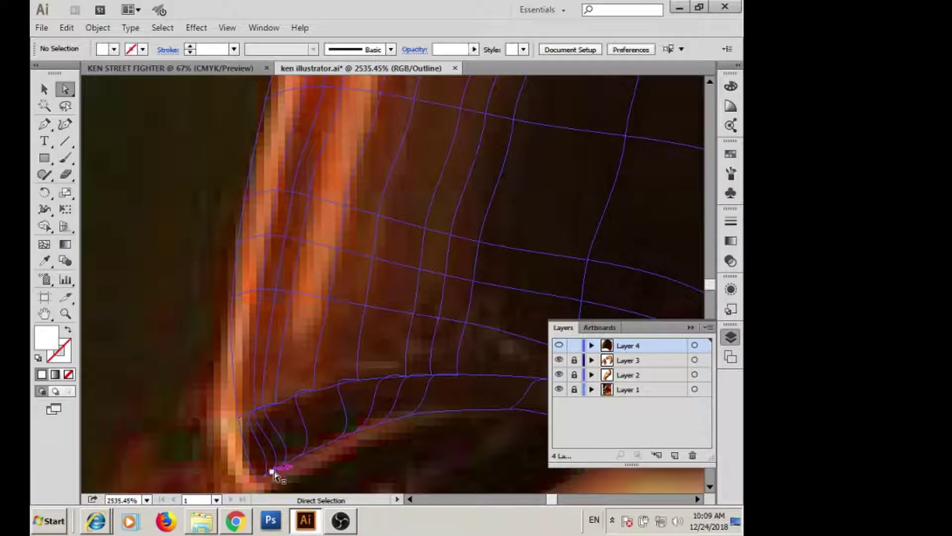
pyautogui.click(273, 471)
pyautogui.press('i')
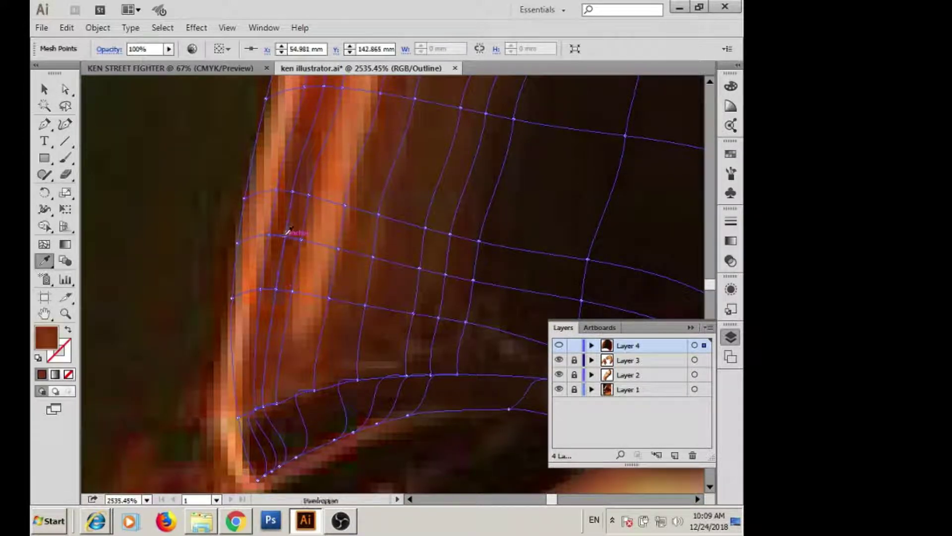
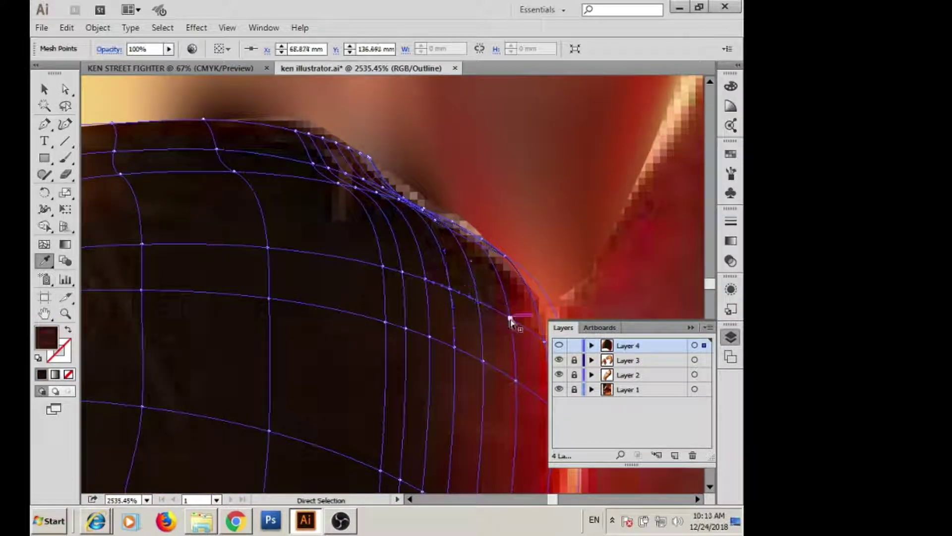
# - Colour the guard's lit right-edge mesh point with the painting's light highlight tone
pyautogui.keyDown('ctrl'); pyautogui.click(509, 318); pyautogui.keyUp('ctrl')
pyautogui.moveTo(510, 321); pyautogui.dragTo(397, 294)
pyautogui.keyDown('ctrl'); pyautogui.click(399, 293); pyautogui.keyUp('ctrl')
pyautogui.press('i')
pyautogui.click(428, 313)
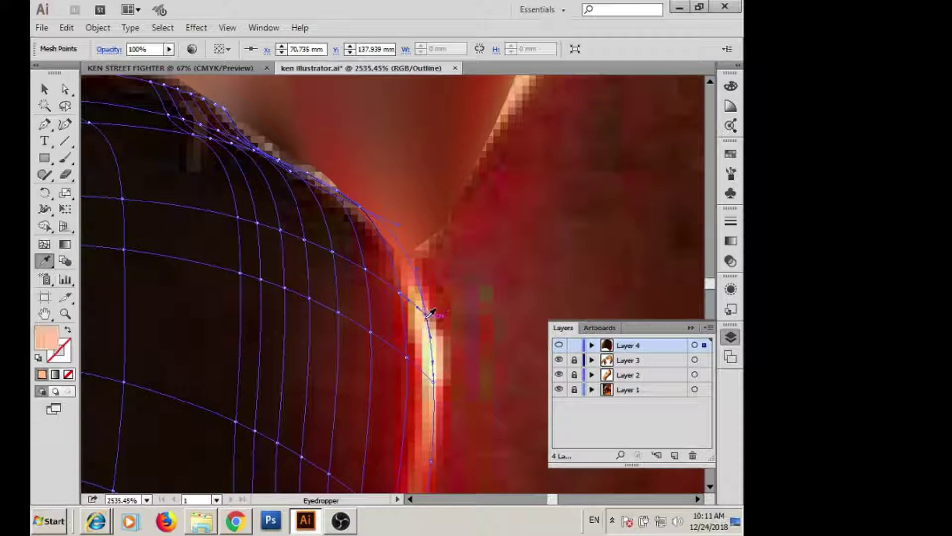
# - Return to full-colour preview, deselect the guard mesh, and zoom out to the whole forearm
pyautogui.hotkey('ctrl', '-')
pyautogui.hotkey('ctrl', '-')
pyautogui.hotkey('ctrl', '-')
pyautogui.hotkey('ctrl', '-')
pyautogui.hotkey('ctrl', 'y')
pyautogui.press('v')
pyautogui.click(147, 221)
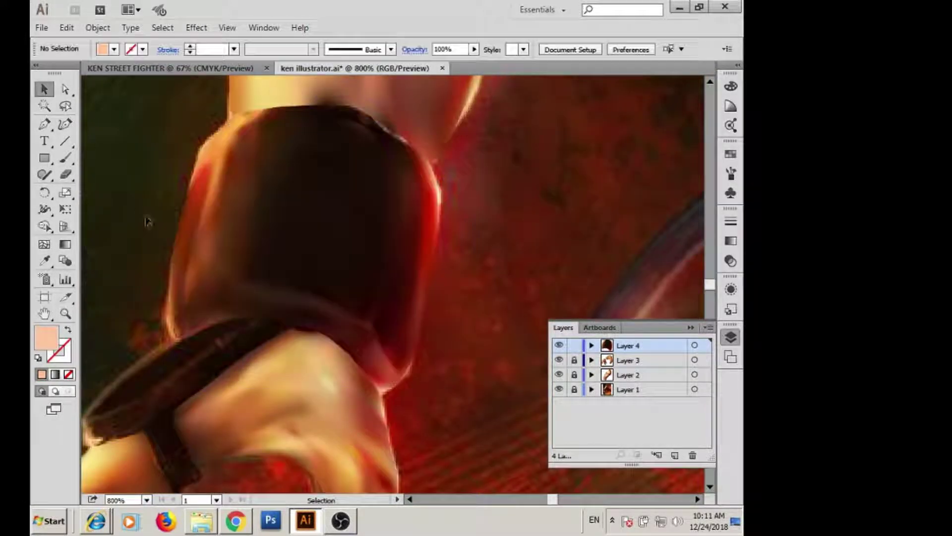
pyautogui.hotkey('ctrl', '-')
pyautogui.hotkey('ctrl', '-')
pyautogui.hotkey('alt', 'f')
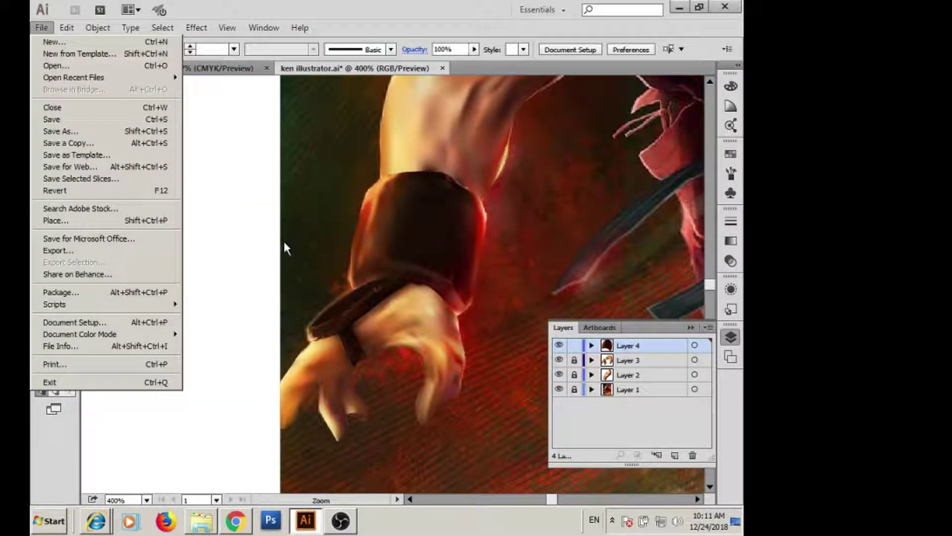
# - Trace the dark wrist strap's outline as a closed Pen shape over the wireframe view
pyautogui.press('Escape')
pyautogui.keyDown('alt'); pyautogui.scroll(3, 463, 393); pyautogui.keyUp('alt')
pyautogui.press('p')
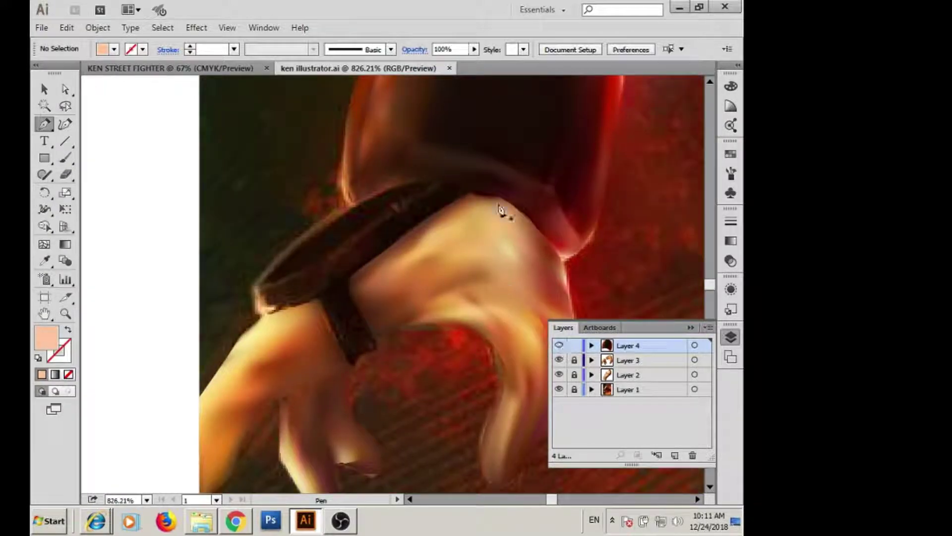
pyautogui.hotkey('ctrl', 'y')
pyautogui.moveTo(471, 192); pyautogui.dragTo(403, 188)
pyautogui.moveTo(254, 287); pyautogui.dragTo(251, 307)
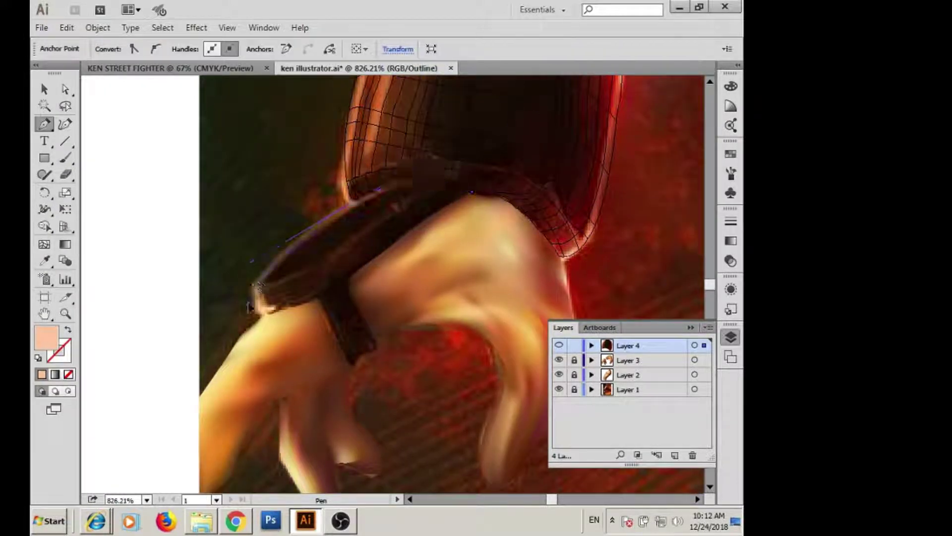
pyautogui.click(317, 297)
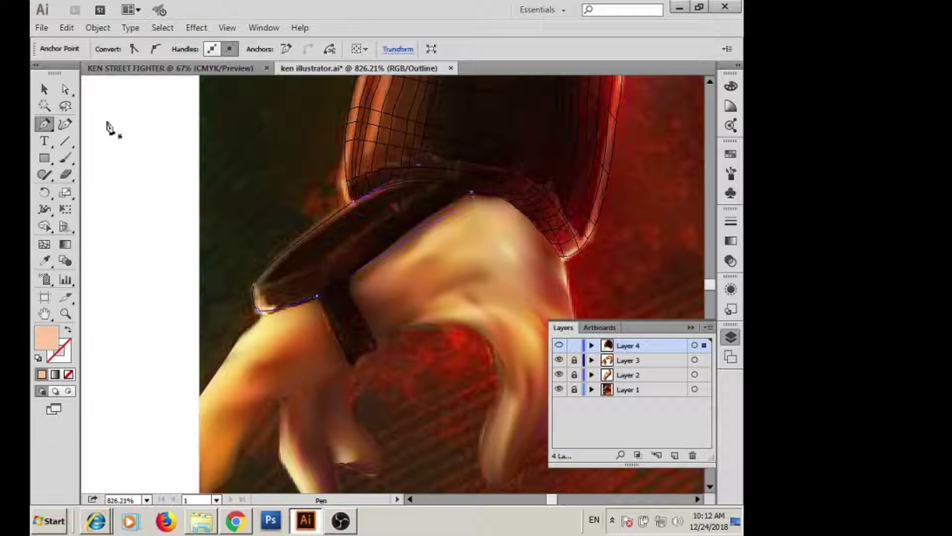
pyautogui.click(43, 88)
# - Add crossing mesh lines to the strap and pull a point to fit its left tip
pyautogui.press('u')
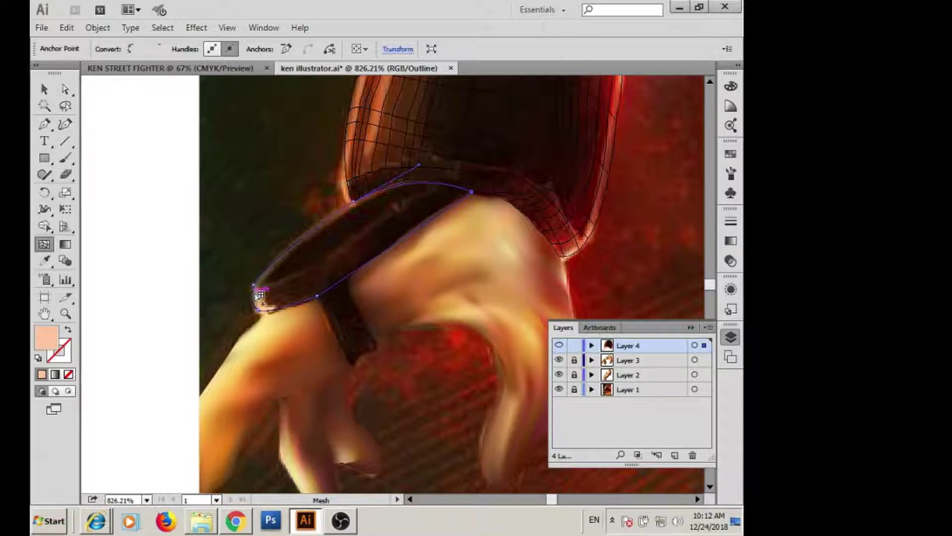
pyautogui.keyDown('ctrl'); pyautogui.click(343, 217); pyautogui.keyUp('ctrl')
pyautogui.click(406, 236)
pyautogui.click(292, 258)
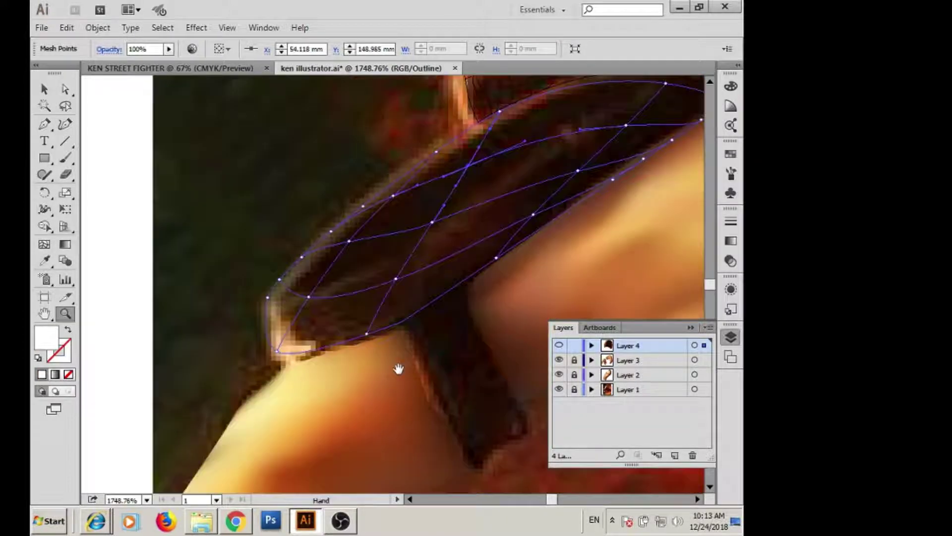
pyautogui.scroll(2, 233, 305)
pyautogui.moveTo(317, 290); pyautogui.dragTo(292, 360)
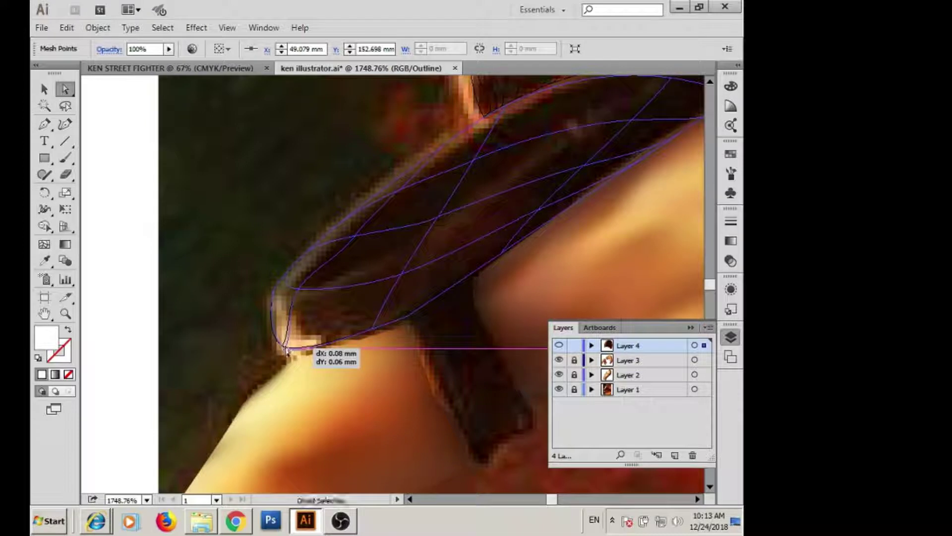
# - Give the strap's lower and side mesh points dark browns sampled from the painting
pyautogui.press('i')
pyautogui.click(402, 342)
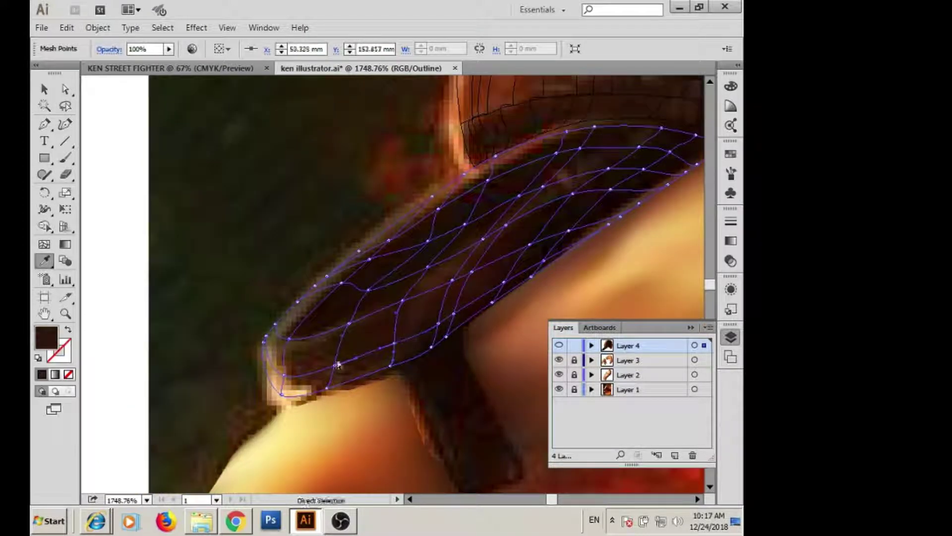
pyautogui.click(276, 344)
pyautogui.keyDown('ctrl'); pyautogui.click(276, 334); pyautogui.keyUp('ctrl')
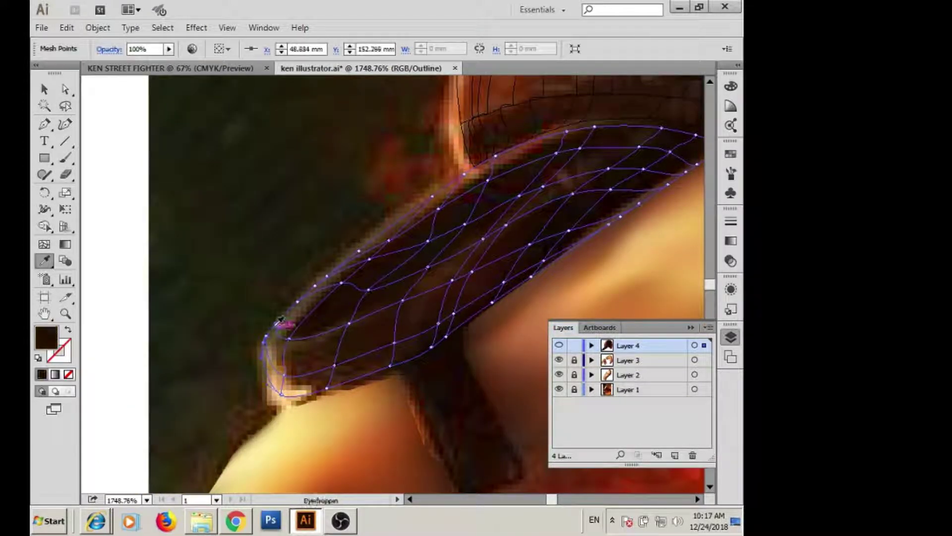
pyautogui.click(279, 334)
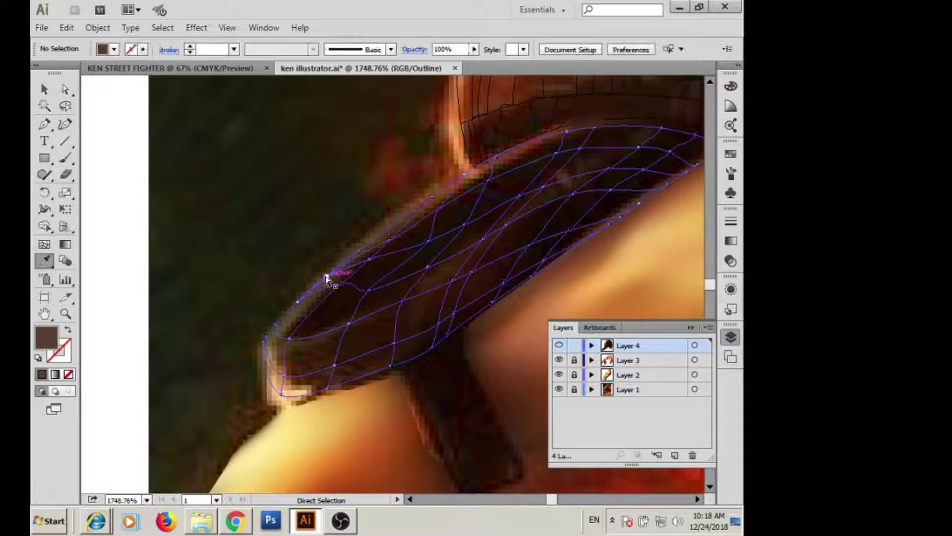
pyautogui.keyDown('ctrl'); pyautogui.click(369, 259); pyautogui.keyUp('ctrl')
pyautogui.click(390, 246)
pyautogui.keyDown('ctrl'); pyautogui.click(436, 208); pyautogui.keyUp('ctrl')
pyautogui.click(428, 276)
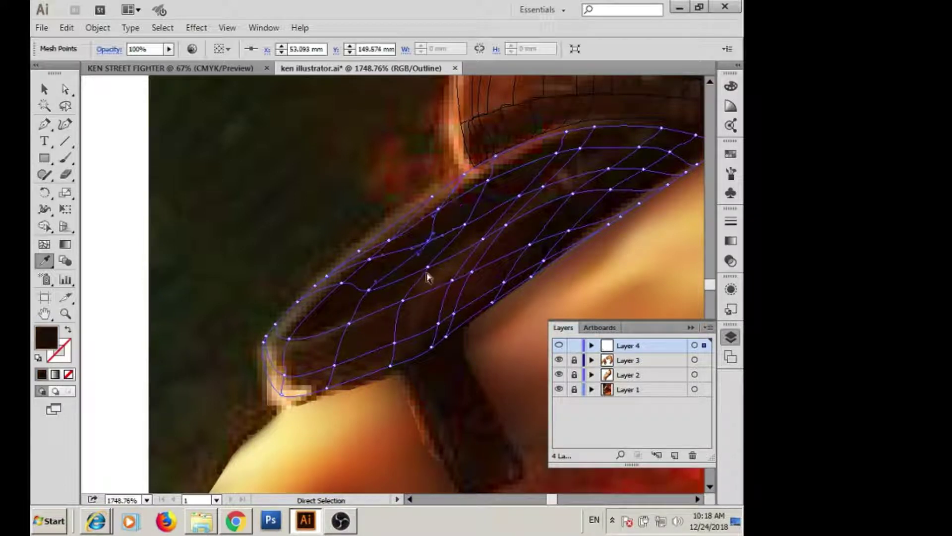
pyautogui.keyDown('ctrl'); pyautogui.click(431, 347); pyautogui.keyUp('ctrl')
pyautogui.click(437, 341)
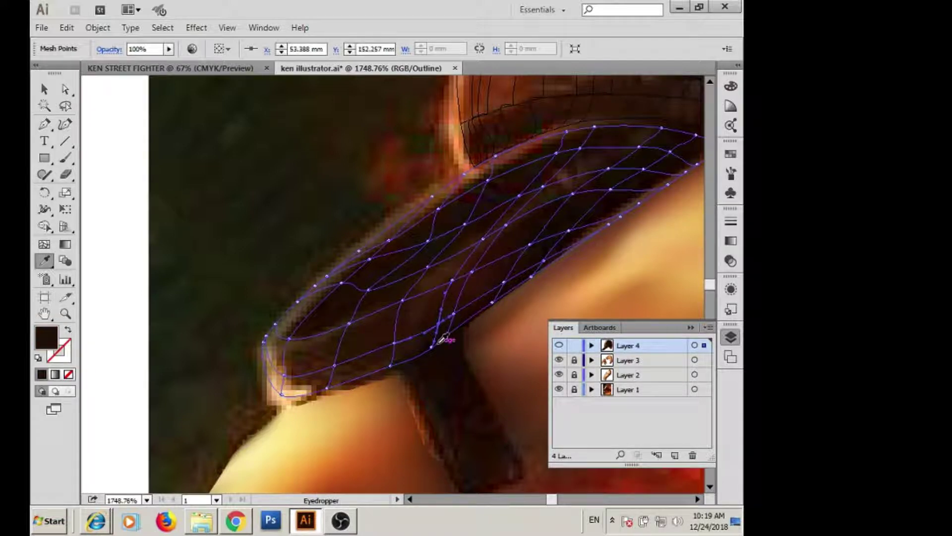
# - Colour the strap's top-edge and right-tip points lighter brown and darken an interior point
pyautogui.keyDown('ctrl'); pyautogui.click(495, 301); pyautogui.keyUp('ctrl')
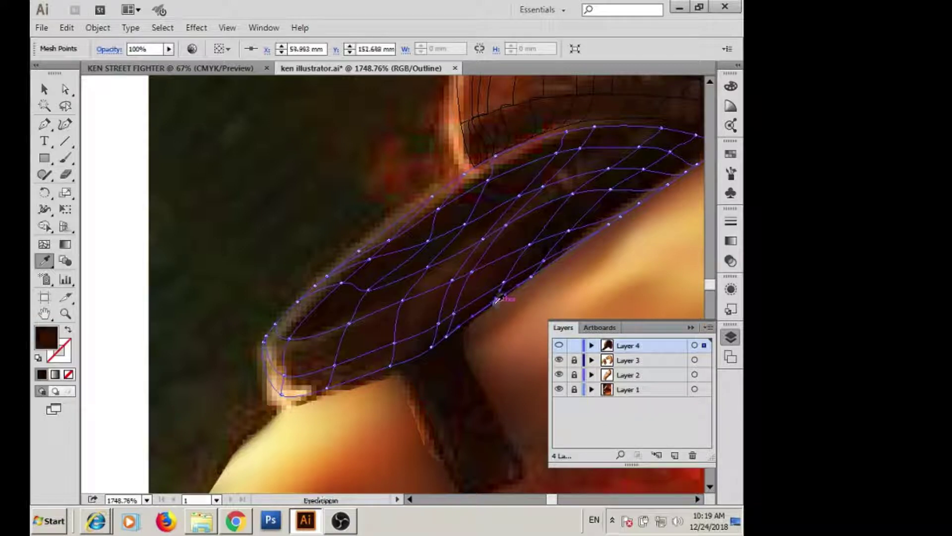
pyautogui.keyDown('ctrl'); pyautogui.click(661, 128); pyautogui.keyUp('ctrl')
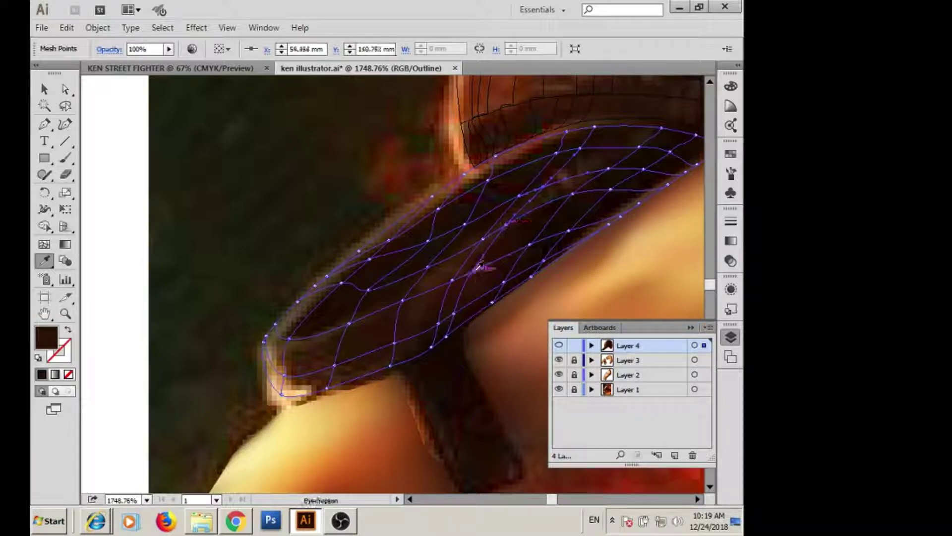
pyautogui.scroll(2, 499, 315)
pyautogui.hscroll(3, 588, 208)
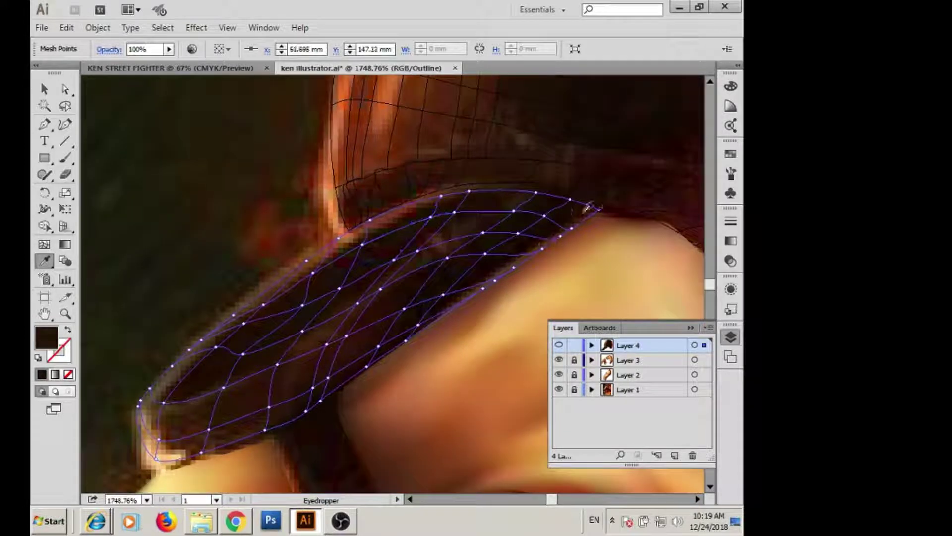
pyautogui.keyDown('ctrl'); pyautogui.click(406, 342); pyautogui.keyUp('ctrl')
pyautogui.keyDown('ctrl'); pyautogui.click(599, 212); pyautogui.keyUp('ctrl')
pyautogui.keyDown('ctrl'); pyautogui.click(384, 270); pyautogui.keyUp('ctrl')
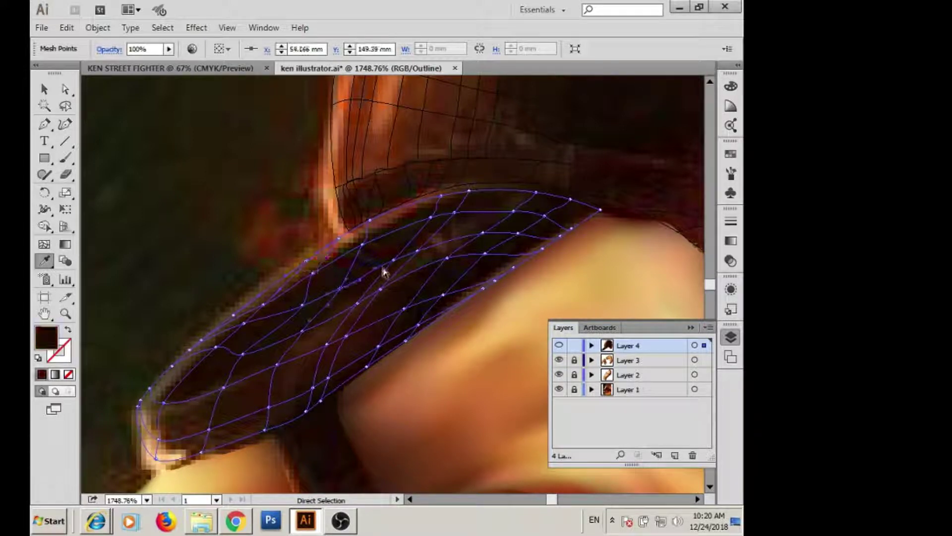
# - Preview the shaded strap in full colour, zoomed out, with the mesh deselected
pyautogui.hotkey('ctrl', 'y')
pyautogui.hotkey('ctrl', '-')
pyautogui.hotkey('ctrl', '-')
pyautogui.hotkey('ctrl', '-')
pyautogui.press('v')
pyautogui.click(203, 228)
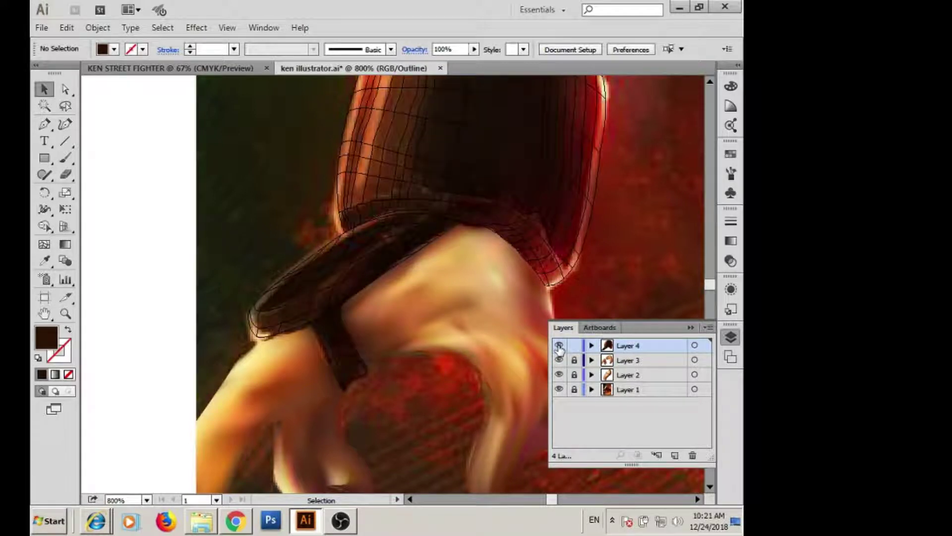
# - Trace the strap piece hanging below the wrist as a closed Pen outline
pyautogui.hotkey('ctrl', 'y')
pyautogui.press('p')
pyautogui.click(347, 271)
pyautogui.click(364, 308)
pyautogui.click(372, 328)
pyautogui.click(315, 276)
pyautogui.click(346, 261)
# - Mesh the hanging piece, reshape its top mesh points, and sample browns into it
pyautogui.press('v')
pyautogui.hotkey('ctrl', 'y')
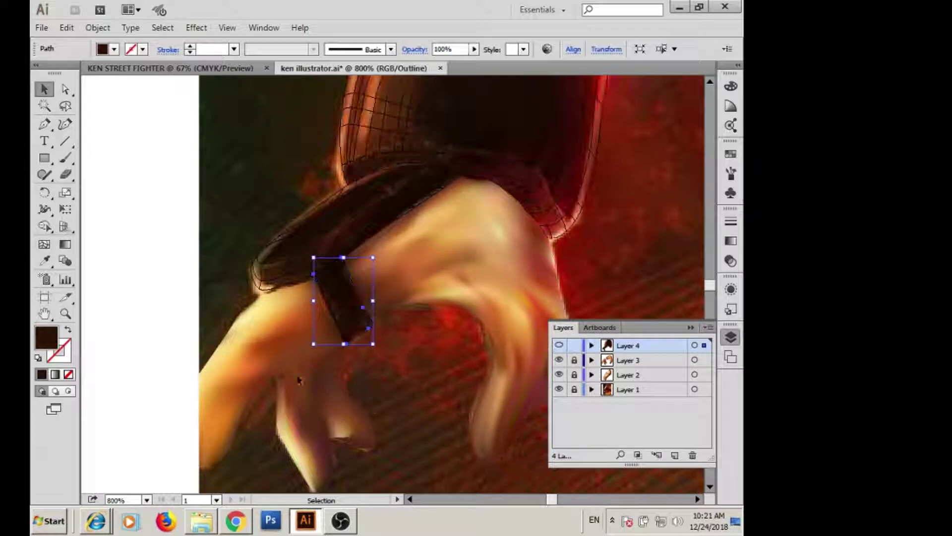
pyautogui.press('z')
pyautogui.moveTo(220, 213); pyautogui.dragTo(491, 395)
pyautogui.press('u')
pyautogui.click(380, 239)
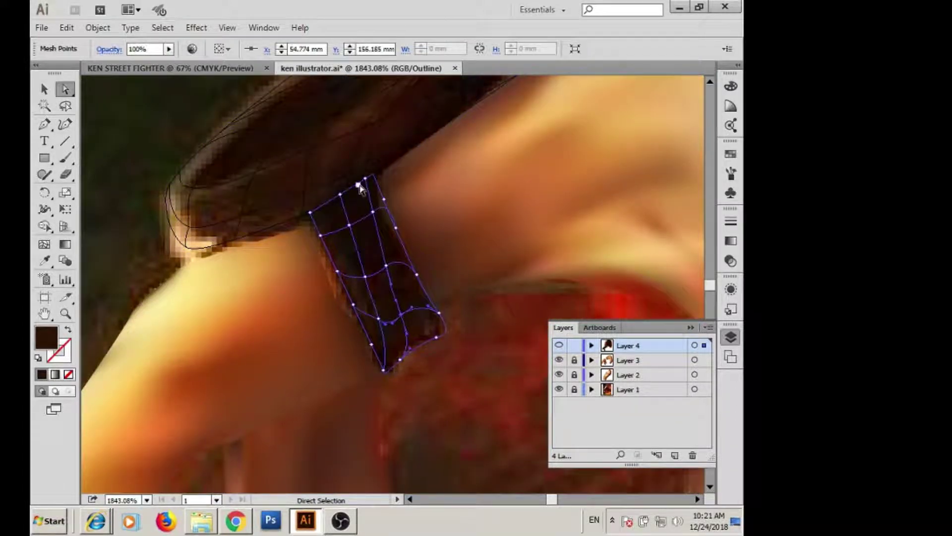
pyautogui.moveTo(368, 185); pyautogui.dragTo(346, 189)
pyautogui.press('i')
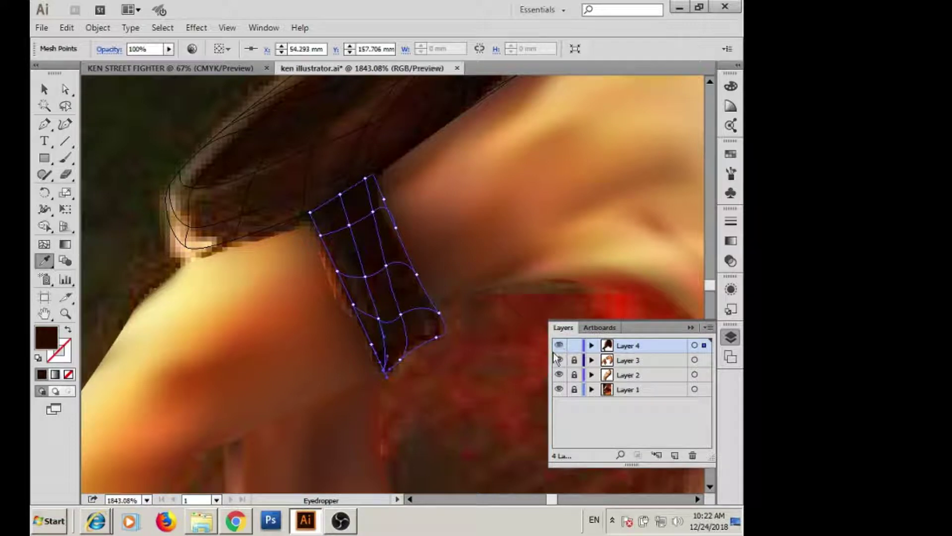
pyautogui.press('v')
pyautogui.click(244, 277)
# - Unlock Layer 3 and drag the hand mesh's top-edge points up under the wrist strap
pyautogui.click(575, 360)
pyautogui.click(298, 305)
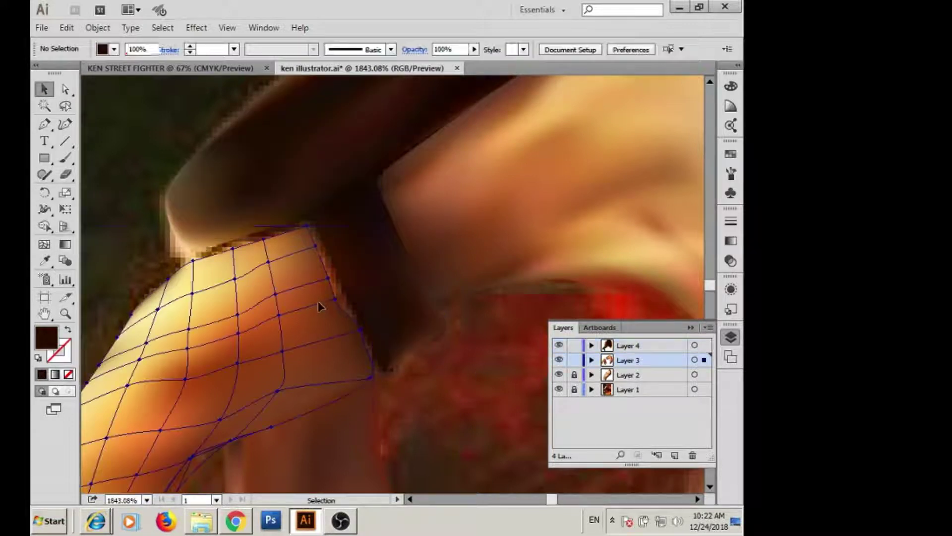
pyautogui.press('a')
pyautogui.click(346, 294)
pyautogui.moveTo(341, 302); pyautogui.dragTo(378, 372)
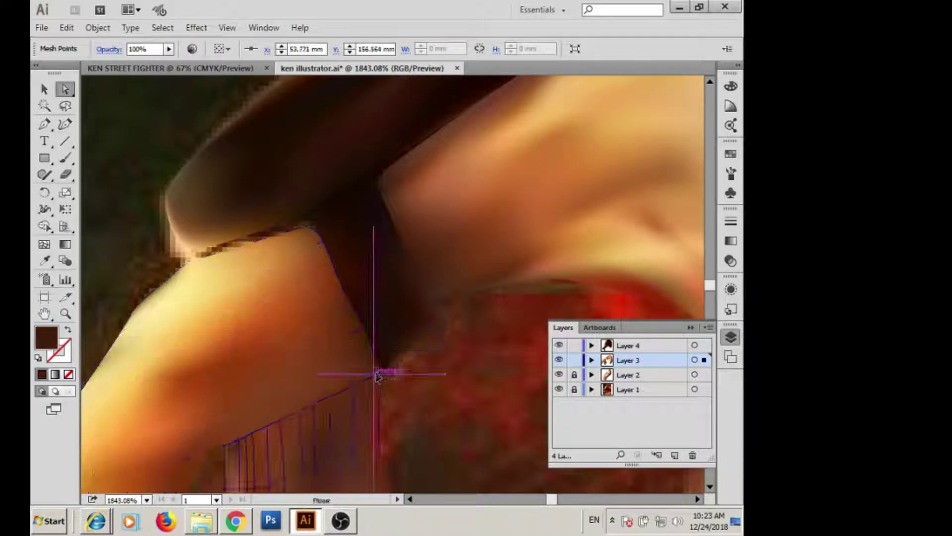
pyautogui.click(410, 329)
pyautogui.moveTo(206, 295)
pyautogui.mouseDown()
pyautogui.moveTo(282, 276)
pyautogui.moveTo(281, 264)
pyautogui.moveTo(169, 301)
pyautogui.mouseUp()
pyautogui.click(365, 325)
# - Zoom out to the whole figure and bring up the File menu
pyautogui.press('z')
pyautogui.keyDown('alt'); pyautogui.click(395, 302); pyautogui.keyUp('alt')
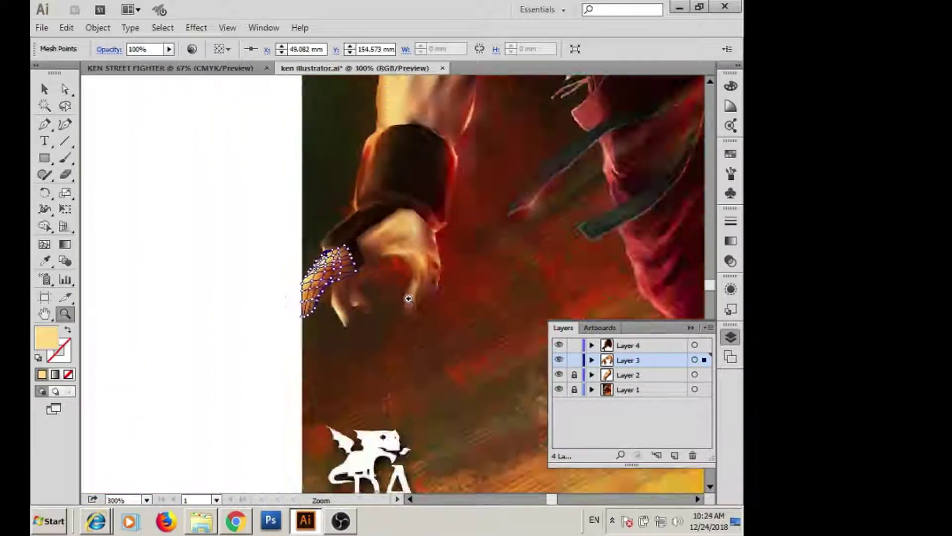
pyautogui.keyDown('alt'); pyautogui.click(340, 393); pyautogui.keyUp('alt')
pyautogui.press('v')
pyautogui.click(161, 245)
pyautogui.click(42, 28)
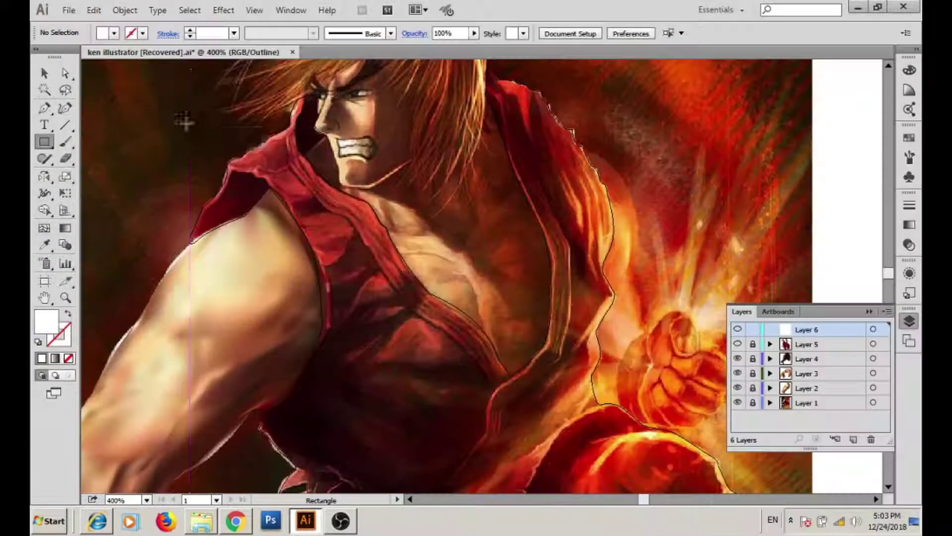
# - Draw a tall thin rectangle on the chest and shift it right
pyautogui.moveTo(186, 122); pyautogui.dragTo(202, 427)
pyautogui.click(43, 74)
pyautogui.moveTo(193, 276); pyautogui.dragTo(314, 275)
pyautogui.scroll(-3, 245, 270)
pyautogui.press('i')
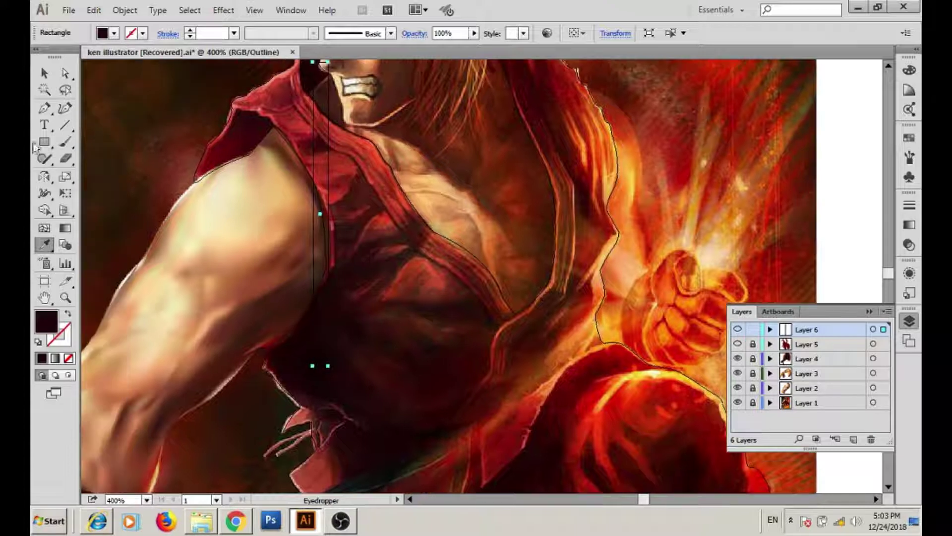
pyautogui.press('v')
# - Place the rectangle on the gi, rotated 45° along the inner red fold
pyautogui.moveTo(315, 282); pyautogui.dragTo(470, 325)
pyautogui.click(476, 315)
pyautogui.moveTo(492, 422); pyautogui.dragTo(606, 363)
pyautogui.moveTo(454, 262); pyautogui.dragTo(395, 225)
pyautogui.scroll(5, 396, 226)
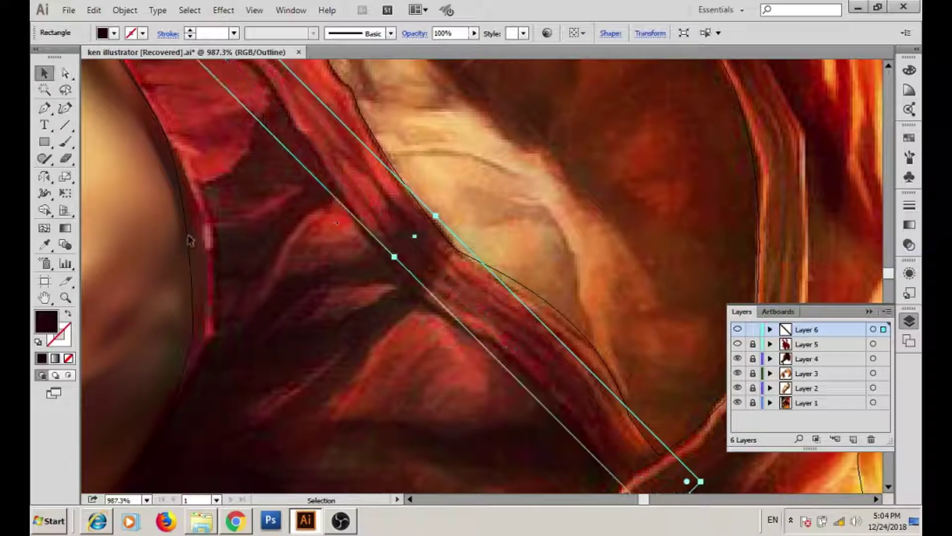
# - Add a mesh line to the diagonal fold rectangle and nudge a point onto the fold edge
pyautogui.press('u')
pyautogui.click(415, 236)
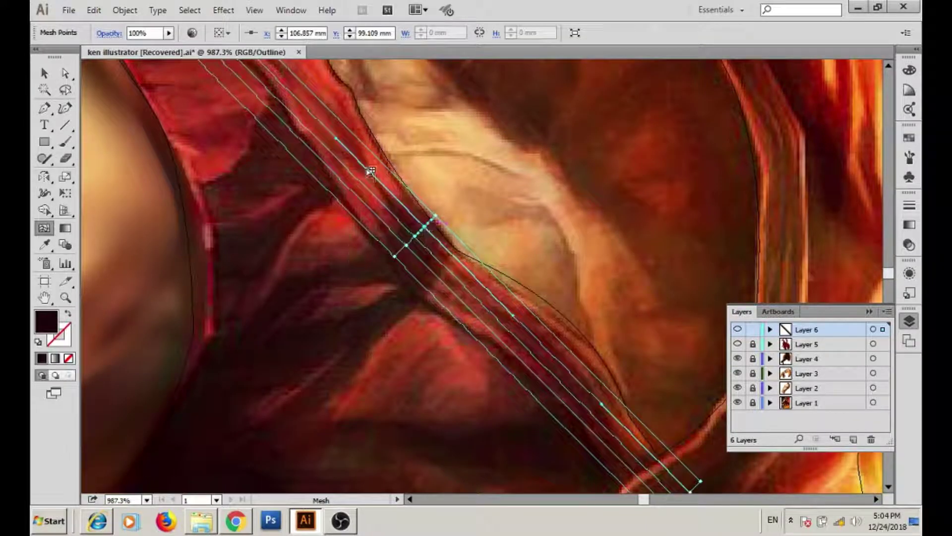
pyautogui.scroll(3, 371, 172)
pyautogui.press('z')
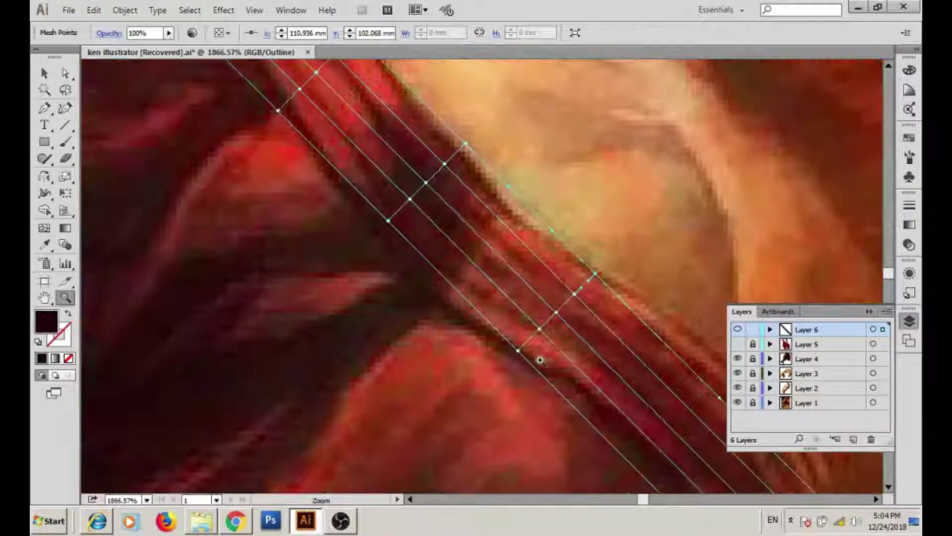
pyautogui.press('a')
pyautogui.moveTo(402, 251); pyautogui.dragTo(394, 258)
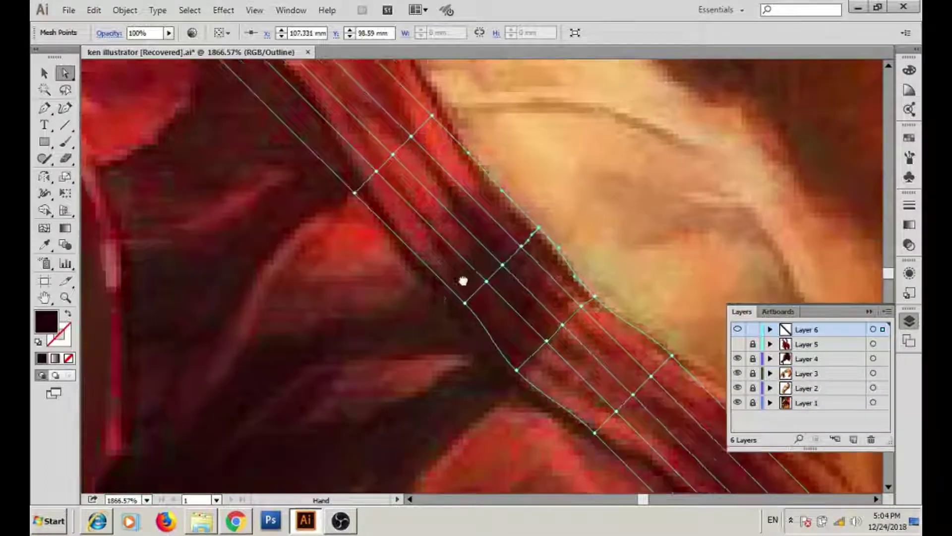
# - Bend the fold mesh's points along its upper and lower painted edges
pyautogui.moveTo(463, 278); pyautogui.dragTo(472, 285)
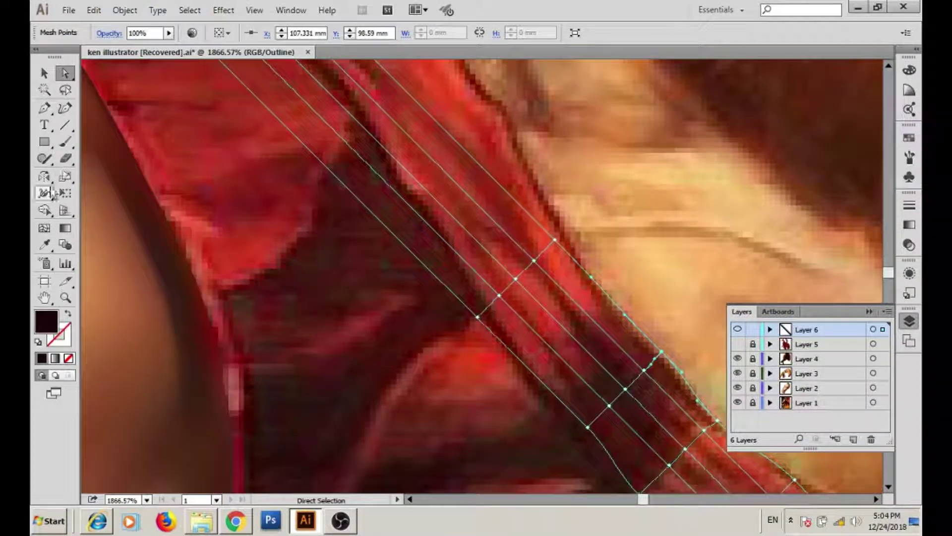
pyautogui.moveTo(555, 241); pyautogui.dragTo(515, 153)
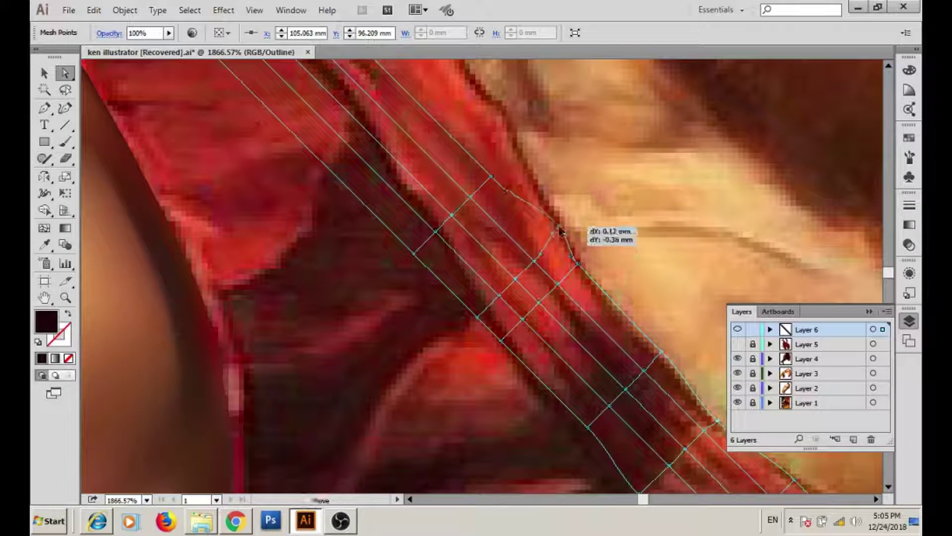
pyautogui.moveTo(428, 272); pyautogui.dragTo(430, 229)
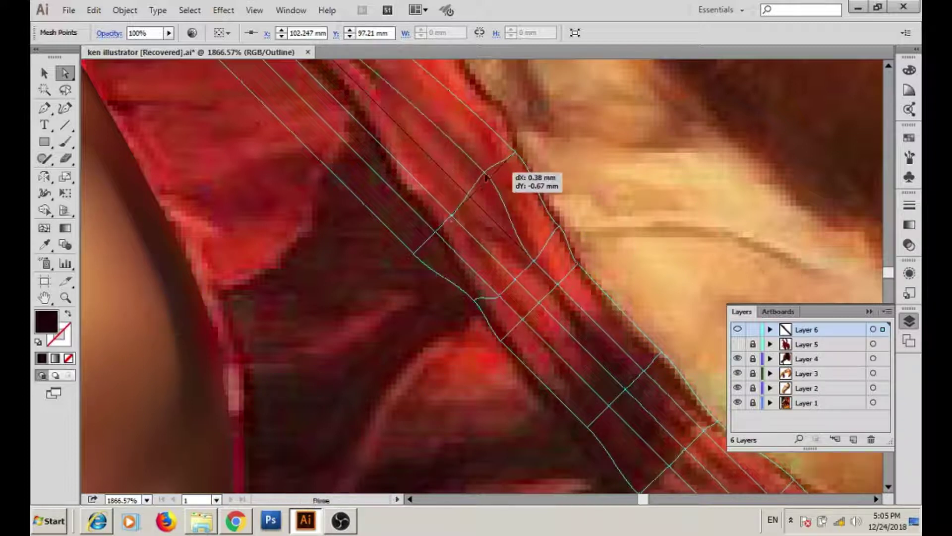
pyautogui.scroll(3, 430, 230)
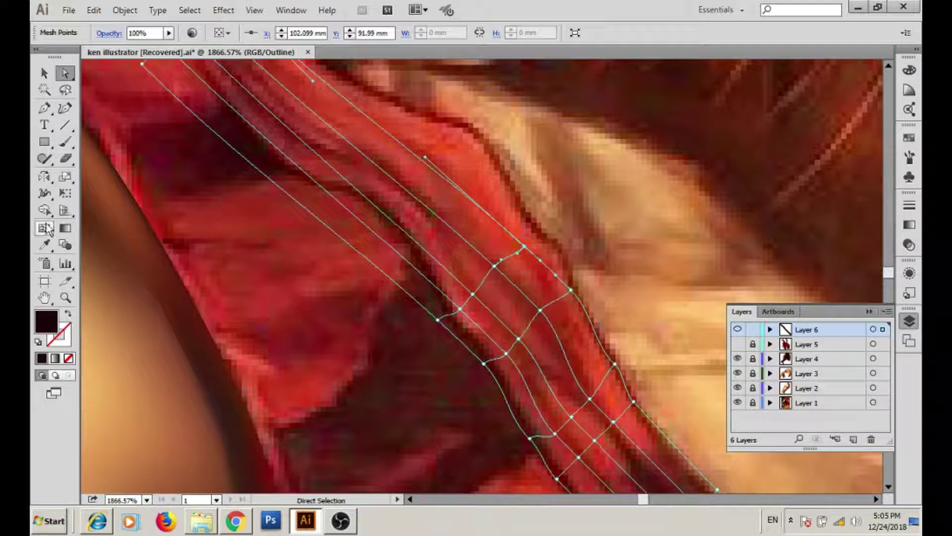
pyautogui.moveTo(472, 294)
pyautogui.mouseDown()
pyautogui.moveTo(486, 272)
pyautogui.moveTo(463, 319)
pyautogui.mouseUp()
# - Move several fold mesh points up-left to fit the painted fold
pyautogui.scroll(3, 436, 328)
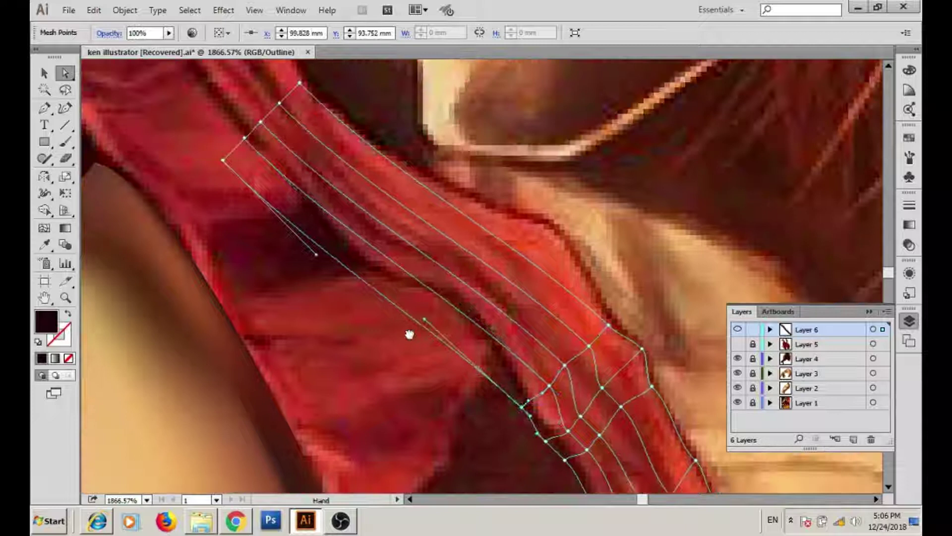
pyautogui.hscroll(3, 501, 245)
pyautogui.press('a')
pyautogui.moveTo(455, 331)
pyautogui.mouseDown()
pyautogui.moveTo(462, 316)
pyautogui.moveTo(407, 369)
pyautogui.mouseUp()
pyautogui.scroll(3, 414, 333)
pyautogui.press('a')
pyautogui.moveTo(457, 336); pyautogui.dragTo(409, 289)
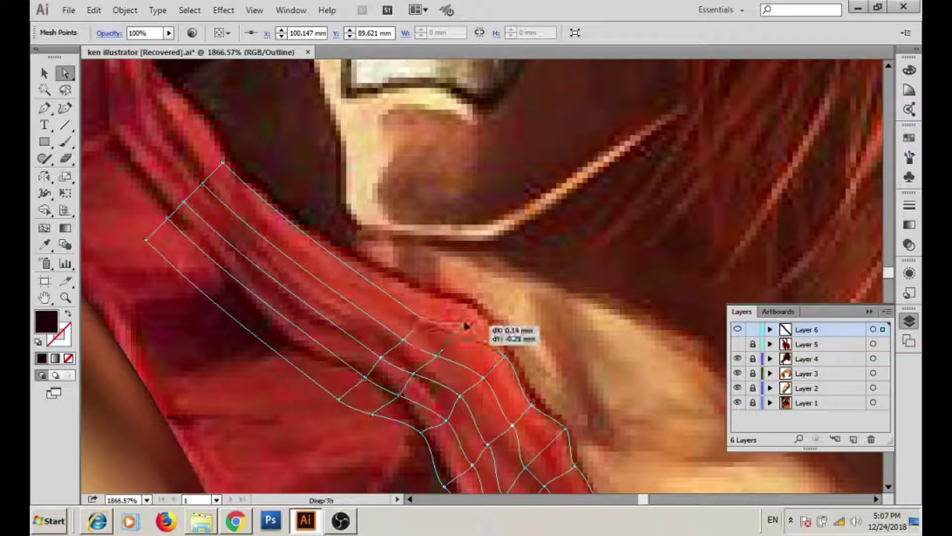
pyautogui.moveTo(406, 335); pyautogui.dragTo(395, 324)
pyautogui.moveTo(402, 371); pyautogui.dragTo(410, 392)
# - Add a mesh line from the upper edge and pull the mesh far up toward the collar
pyautogui.scroll(3, 81, 96)
pyautogui.click(438, 285)
pyautogui.press('v')
pyautogui.press('a')
pyautogui.moveTo(341, 277); pyautogui.dragTo(169, 90)
pyautogui.press('u')
pyautogui.press('a')
pyautogui.moveTo(478, 299)
pyautogui.mouseDown()
pyautogui.moveTo(542, 272)
pyautogui.moveTo(583, 325)
pyautogui.moveTo(533, 337)
pyautogui.mouseUp()
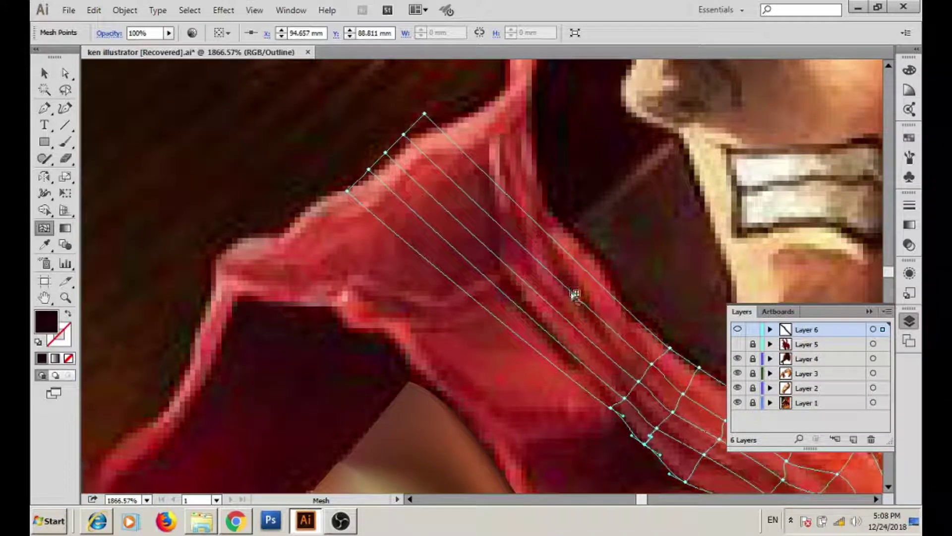
# - Pull the top mesh point to the collar tip and draw the left corners inward
pyautogui.click(63, 73)
pyautogui.moveTo(572, 290)
pyautogui.mouseDown()
pyautogui.moveTo(523, 347)
pyautogui.moveTo(500, 329)
pyautogui.moveTo(514, 293)
pyautogui.mouseUp()
pyautogui.press('a')
pyautogui.scroll(3, 441, 268)
pyautogui.moveTo(375, 219); pyautogui.dragTo(350, 269)
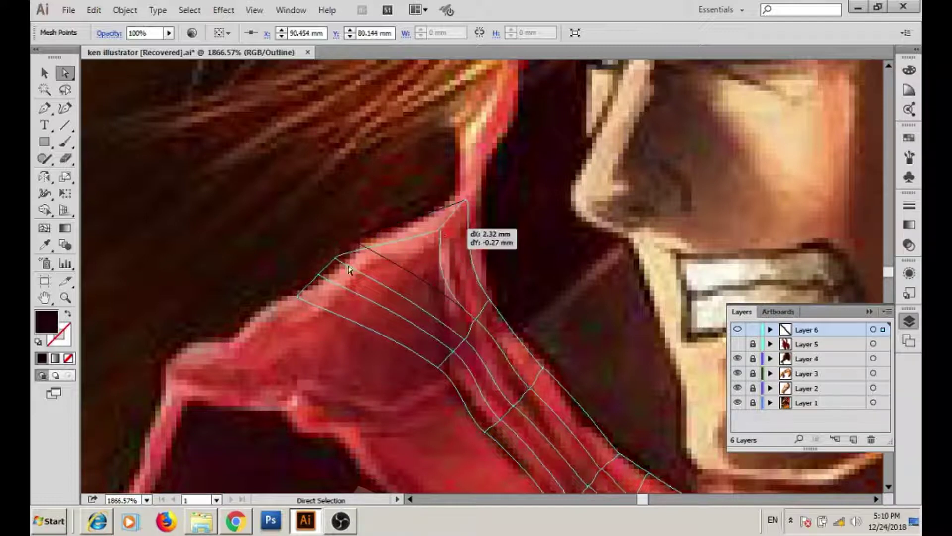
pyautogui.moveTo(350, 270); pyautogui.dragTo(404, 272)
pyautogui.moveTo(297, 296); pyautogui.dragTo(381, 326)
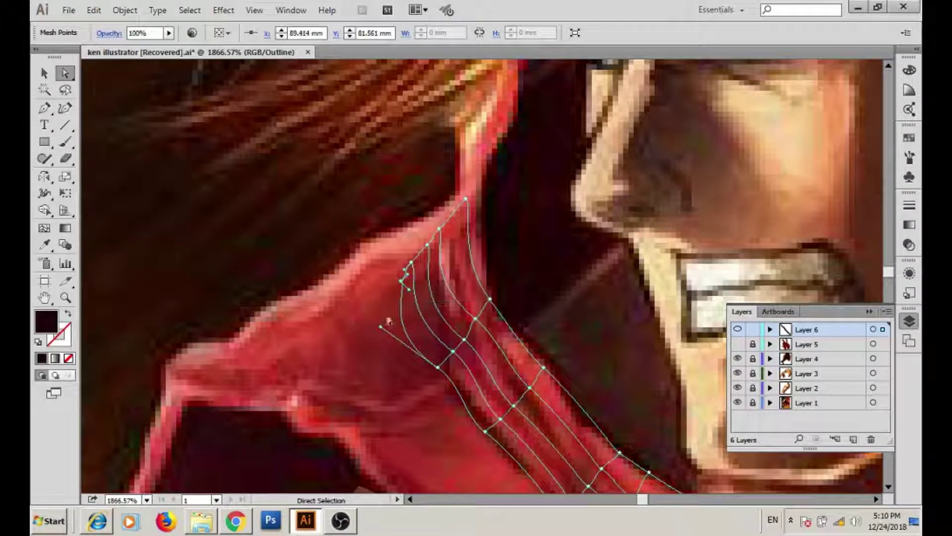
# - Reshape the interior lines and left edge to follow the collar beside the neck
pyautogui.hscroll(3, 389, 321)
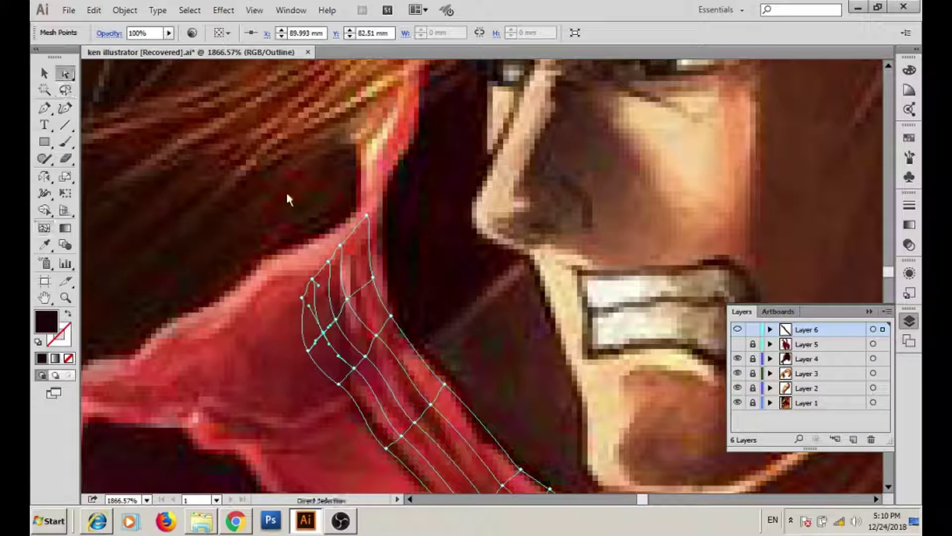
pyautogui.moveTo(347, 298)
pyautogui.mouseDown()
pyautogui.moveTo(344, 319)
pyautogui.moveTo(322, 291)
pyautogui.moveTo(327, 302)
pyautogui.moveTo(342, 219)
pyautogui.mouseUp()
pyautogui.scroll(-2, 327, 302)
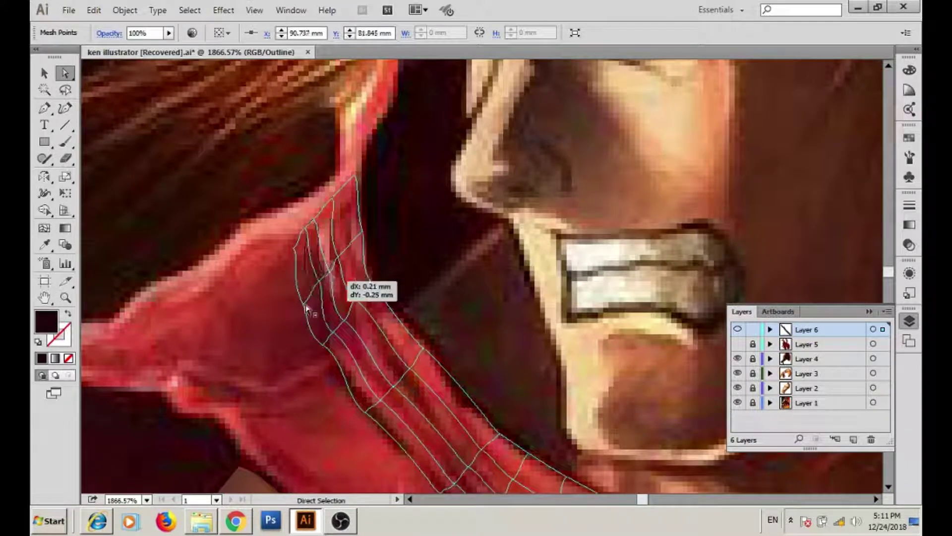
pyautogui.moveTo(306, 309)
pyautogui.mouseDown()
pyautogui.moveTo(329, 232)
pyautogui.moveTo(347, 268)
pyautogui.mouseUp()
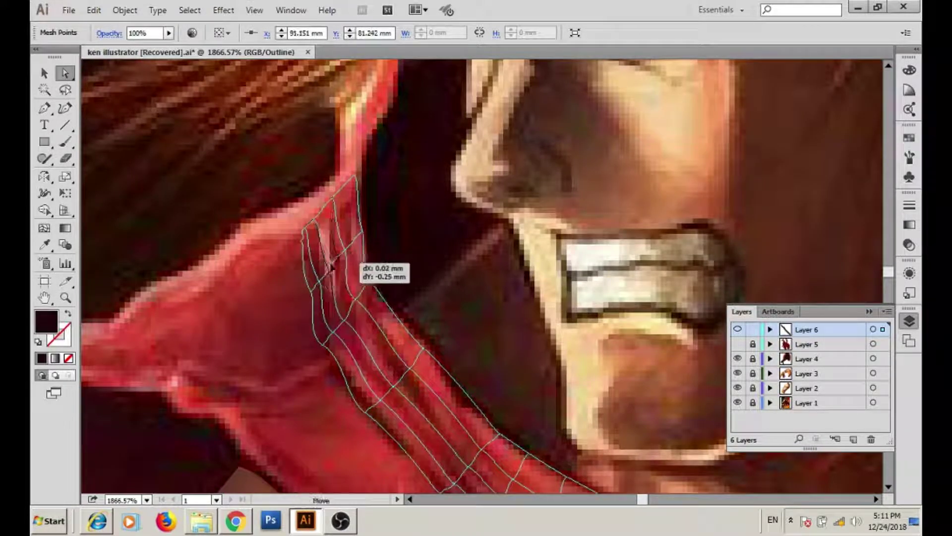
pyautogui.moveTo(306, 343)
pyautogui.mouseDown()
pyautogui.moveTo(337, 332)
pyautogui.moveTo(319, 255)
pyautogui.moveTo(278, 182)
pyautogui.mouseUp()
pyautogui.click(44, 229)
pyautogui.moveTo(392, 233)
pyautogui.mouseDown()
pyautogui.moveTo(407, 243)
pyautogui.moveTo(397, 254)
pyautogui.mouseUp()
# - Save the document, accepting the default Illustrator save options
pyautogui.click(69, 10)
pyautogui.click(107, 74)
pyautogui.click(351, 392)
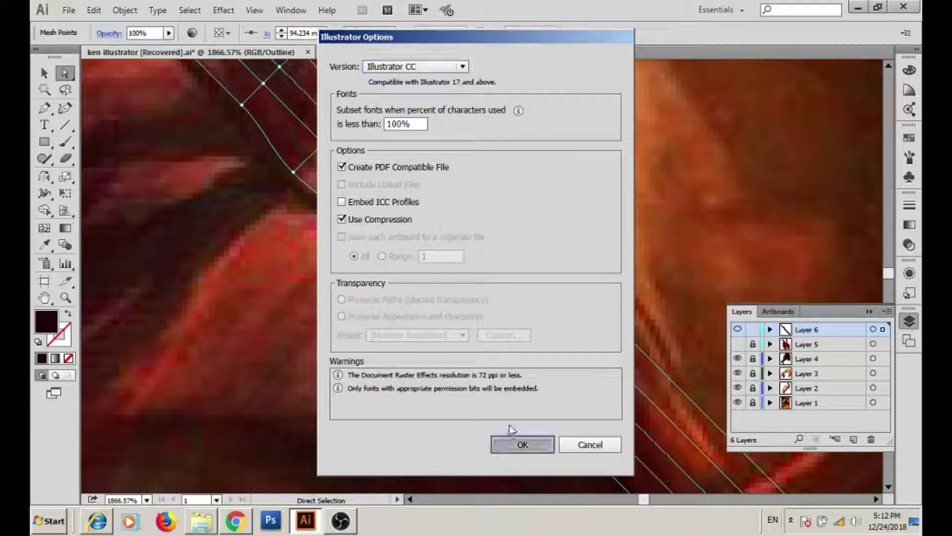
pyautogui.click(516, 436)
pyautogui.click(48, 233)
# - Add a mesh line across the fold's end and reposition its bottom mesh points and corners
pyautogui.click(497, 257)
pyautogui.press('a')
pyautogui.moveTo(497, 257)
pyautogui.mouseDown()
pyautogui.moveTo(471, 287)
pyautogui.moveTo(485, 329)
pyautogui.moveTo(370, 277)
pyautogui.mouseUp()
pyautogui.moveTo(556, 357); pyautogui.dragTo(650, 446)
pyautogui.moveTo(604, 402); pyautogui.dragTo(536, 367)
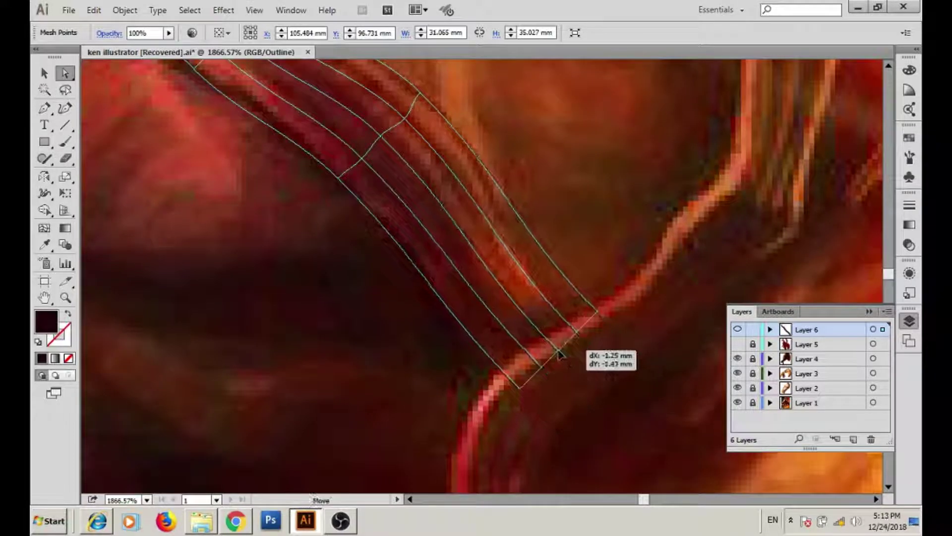
pyautogui.moveTo(498, 405); pyautogui.dragTo(485, 394)
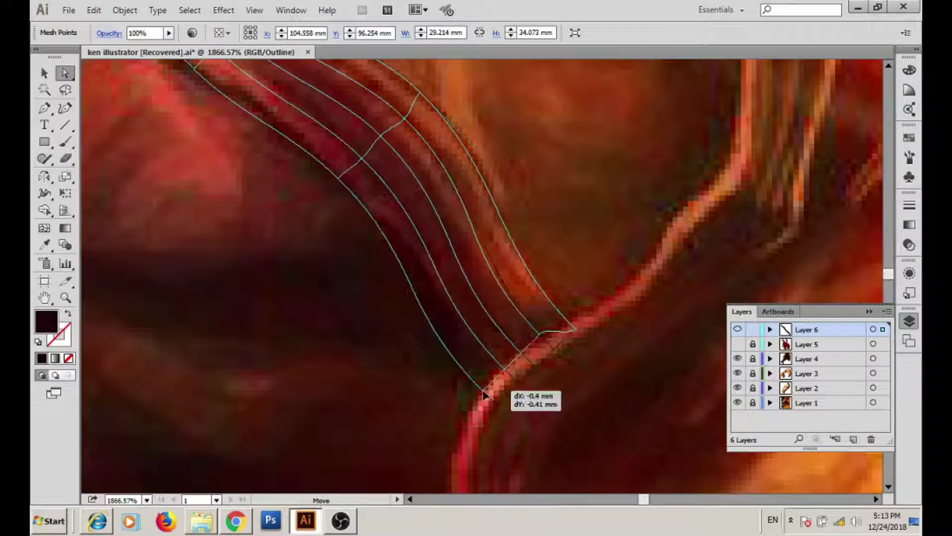
pyautogui.moveTo(543, 340); pyautogui.dragTo(544, 343)
pyautogui.click(563, 389)
pyautogui.moveTo(507, 372)
pyautogui.mouseDown()
pyautogui.moveTo(510, 387)
pyautogui.moveTo(308, 172)
pyautogui.mouseUp()
# - Add a new mesh row across the fold's lower end
pyautogui.scroll(-2, 287, 189)
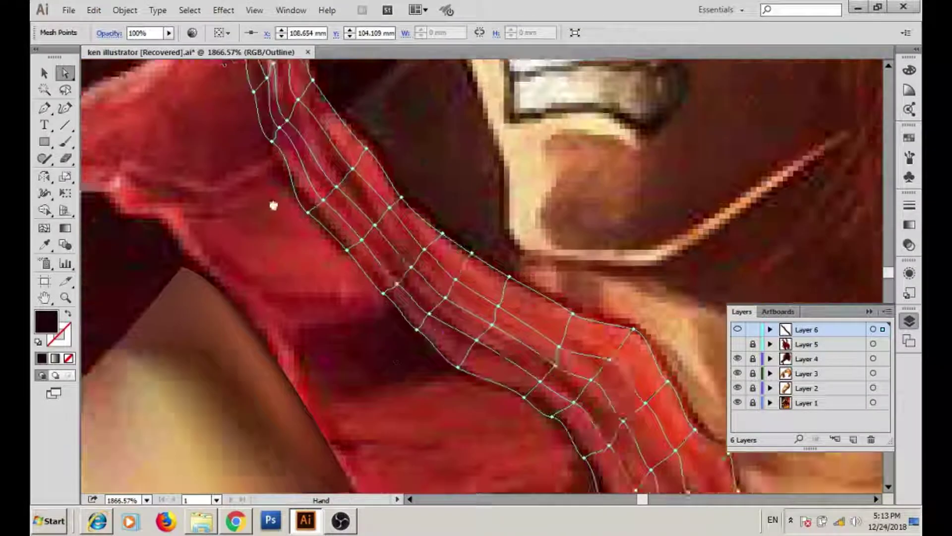
pyautogui.scroll(-2, 278, 206)
pyautogui.scroll(-2, 333, 262)
pyautogui.scroll(5, 424, 278)
pyautogui.moveTo(424, 278); pyautogui.dragTo(187, 297)
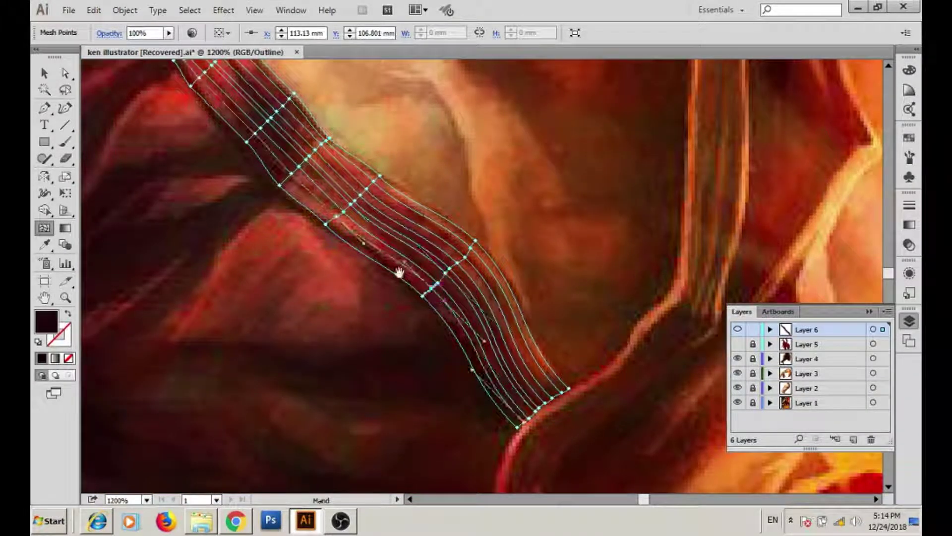
pyautogui.scroll(2, 446, 206)
pyautogui.scroll(2, 584, 359)
pyautogui.click(44, 228)
# - Colour fold mesh points with bright reds and dark shadow tones sampled from the painting
pyautogui.click(447, 209)
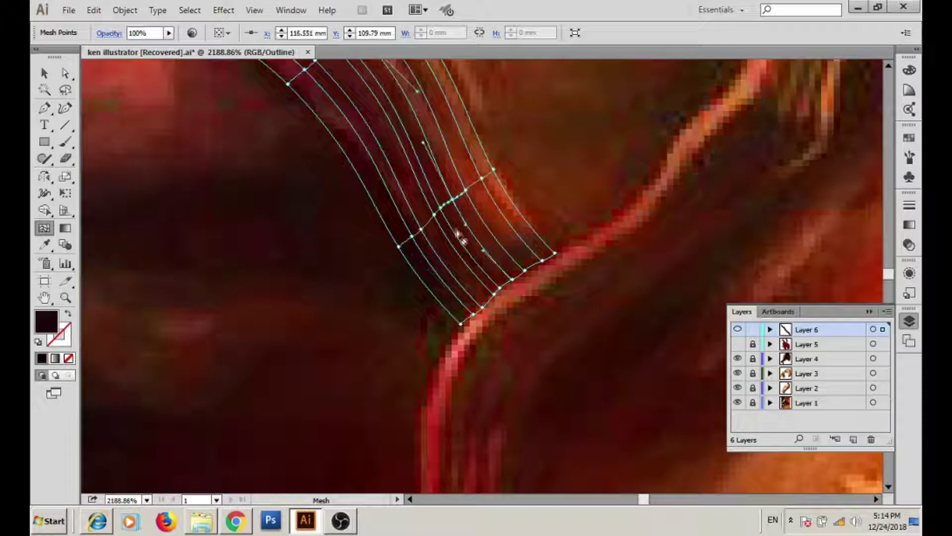
pyautogui.press('i')
pyautogui.click(507, 273)
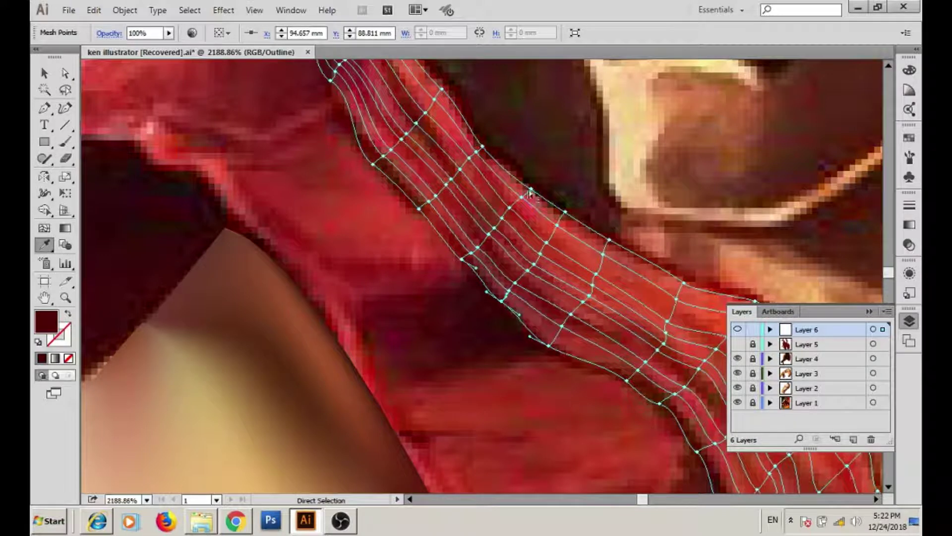
pyautogui.moveTo(502, 219); pyautogui.dragTo(495, 227)
pyautogui.moveTo(470, 257); pyautogui.dragTo(461, 258)
pyautogui.moveTo(478, 155); pyautogui.dragTo(470, 158)
pyautogui.click(463, 175)
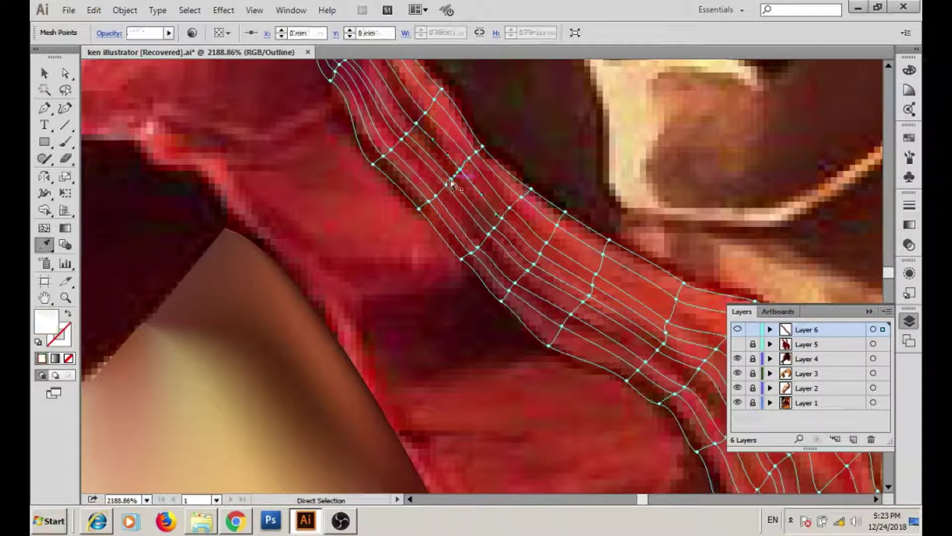
pyautogui.keyDown('ctrl'); pyautogui.click(427, 200); pyautogui.keyUp('ctrl')
pyautogui.click(427, 201)
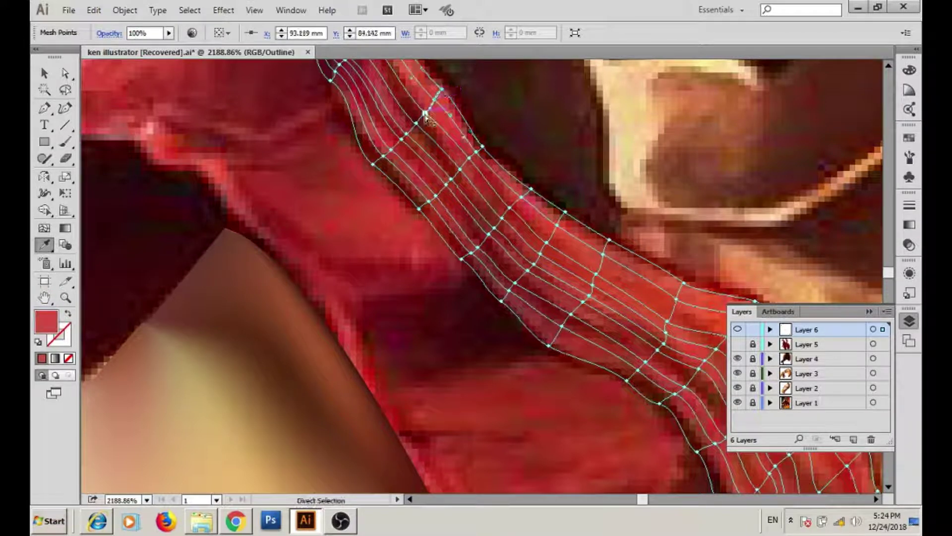
pyautogui.keyDown('ctrl'); pyautogui.click(399, 142); pyautogui.keyUp('ctrl')
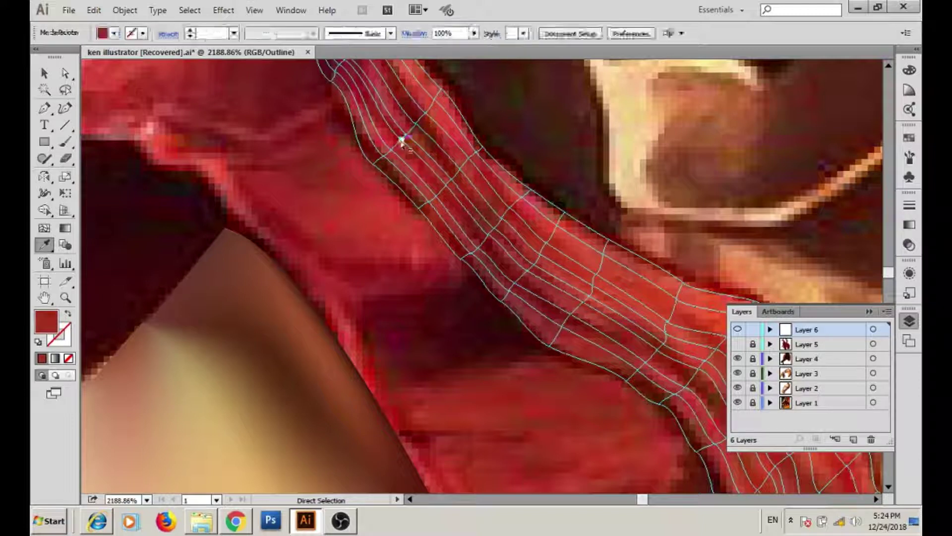
pyautogui.keyDown('ctrl'); pyautogui.click(385, 159); pyautogui.keyUp('ctrl')
# - Give collar mesh points near-black and darker red shades sampled from the painting
pyautogui.moveTo(384, 160); pyautogui.dragTo(483, 188)
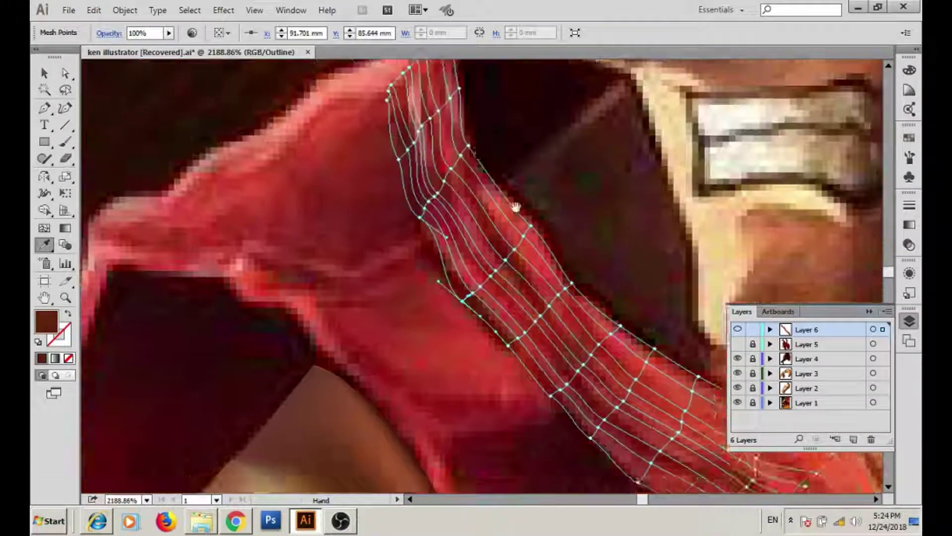
pyautogui.keyDown('ctrl'); pyautogui.click(431, 248); pyautogui.keyUp('ctrl')
pyautogui.keyDown('ctrl'); pyautogui.click(429, 255); pyautogui.keyUp('ctrl')
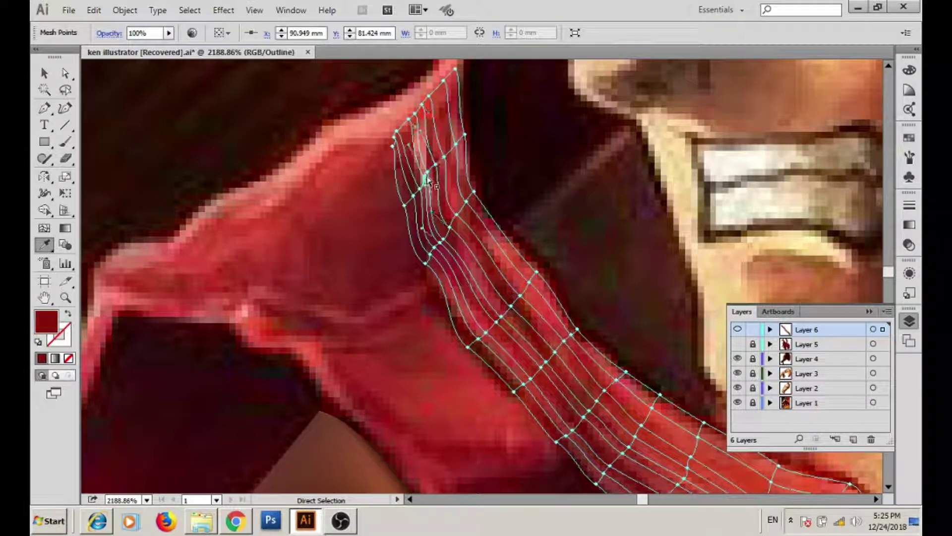
pyautogui.keyDown('ctrl'); pyautogui.click(405, 205); pyautogui.keyUp('ctrl')
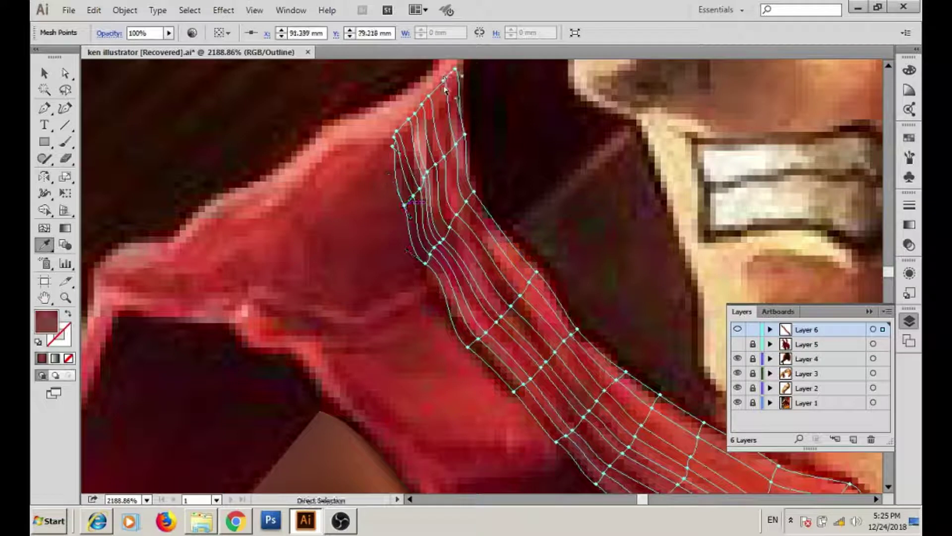
pyautogui.keyDown('ctrl'); pyautogui.click(415, 128); pyautogui.keyUp('ctrl')
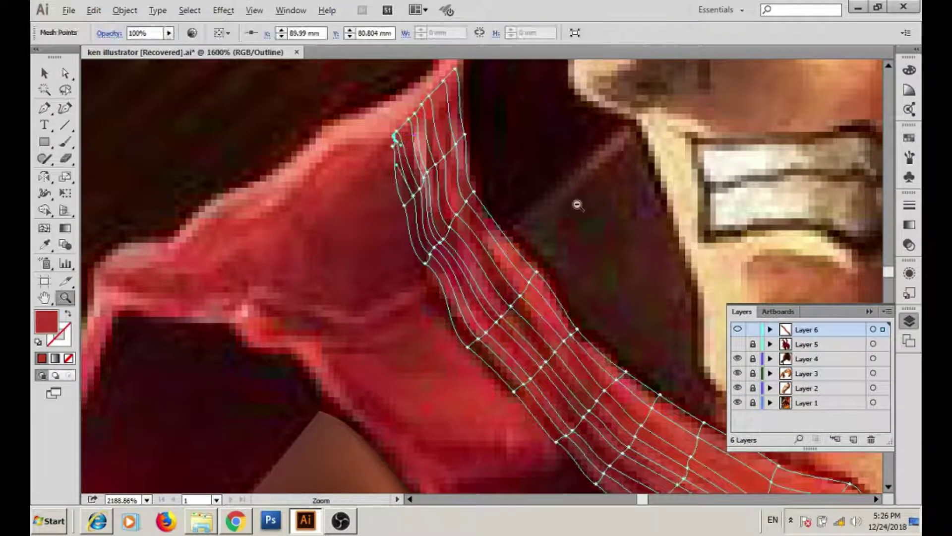
# - Zoom out, deselect, and view the collar mesh in Preview, hiding and reshowing Layer 1's painting
pyautogui.hotkey('ctrl', '-')
pyautogui.hotkey('ctrl', '-')
pyautogui.hotkey('ctrl', '-')
pyautogui.hotkey('ctrl', '+')
pyautogui.hotkey('ctrl', '-')
pyautogui.press('v')
pyautogui.hotkey('ctrl', 'shift', 'a')
pyautogui.hotkey('ctrl', 'y')
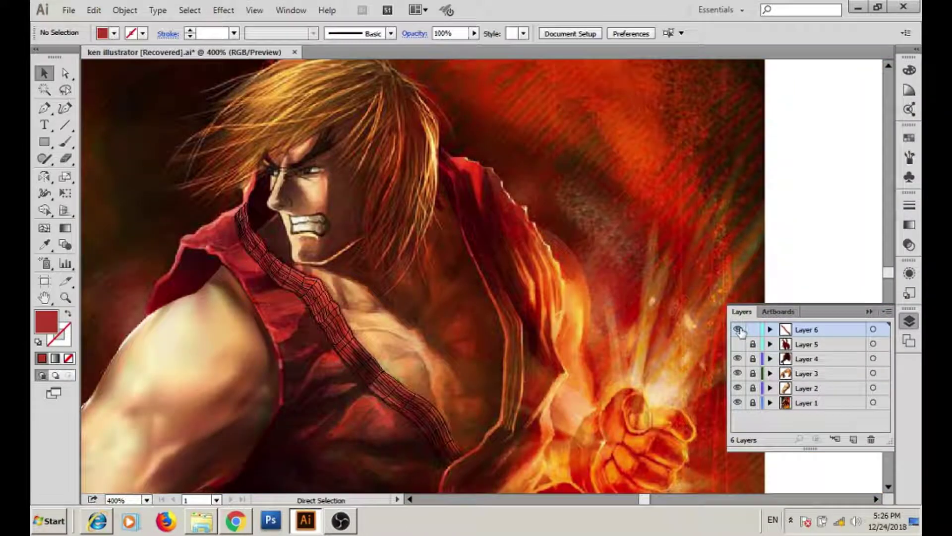
pyautogui.click(738, 402)
pyautogui.click(738, 403)
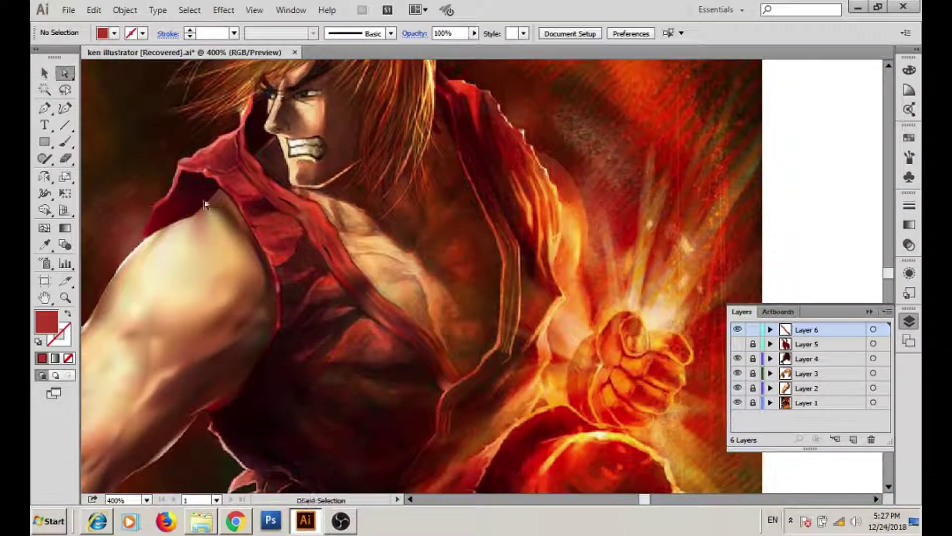
# - Lock Layer 6 and zoom onto the shoulder and chest
pyautogui.click(753, 330)
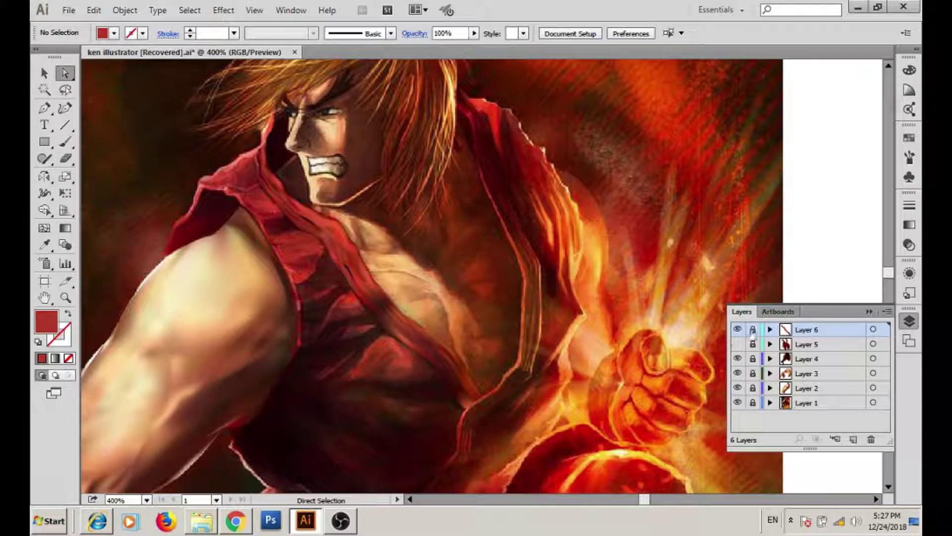
pyautogui.press('z')
pyautogui.moveTo(141, 114); pyautogui.dragTo(404, 378)
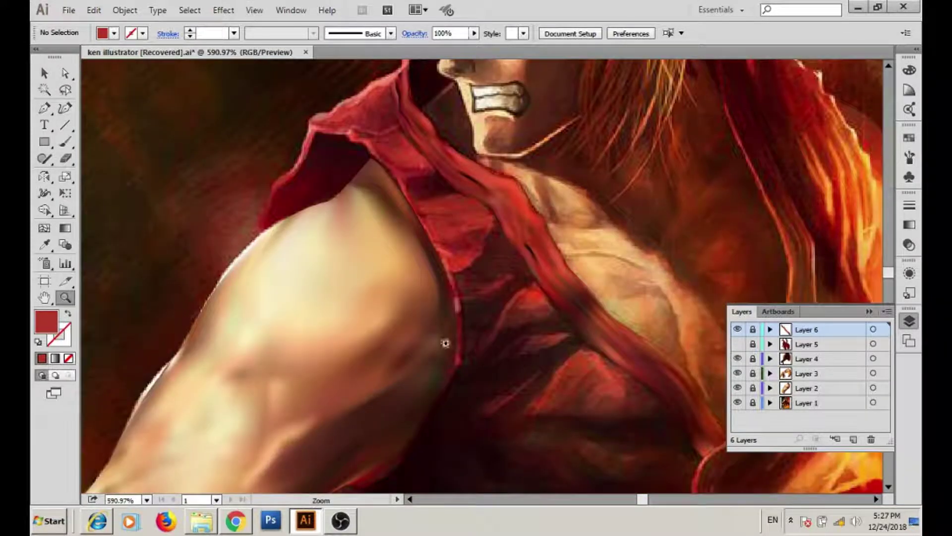
# - Unlock the mesh layer and begin a Pen outline curving along the fold's lower edge
pyautogui.press('p')
pyautogui.click(753, 329)
pyautogui.scroll(-2, 570, 304)
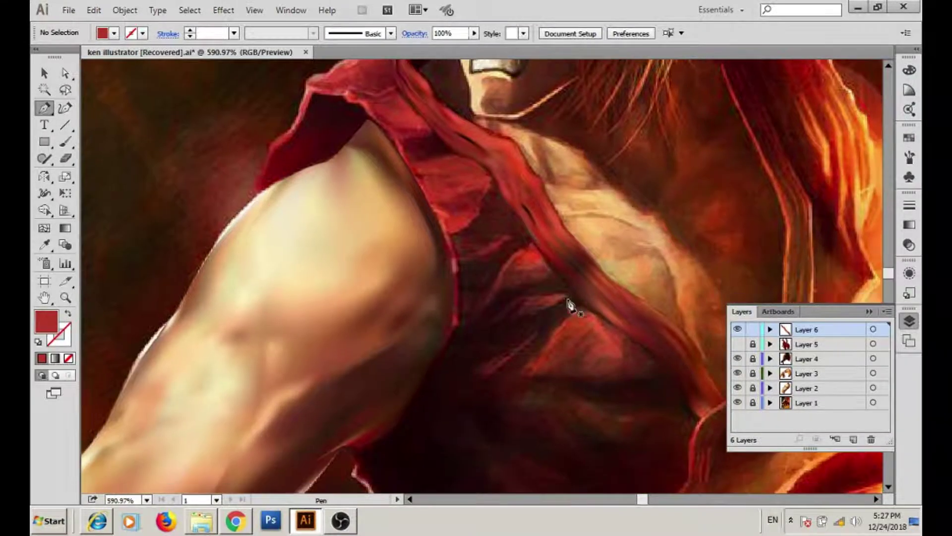
pyautogui.keyDown('ctrl'); pyautogui.click(737, 329); pyautogui.keyUp('ctrl')
pyautogui.click(574, 294)
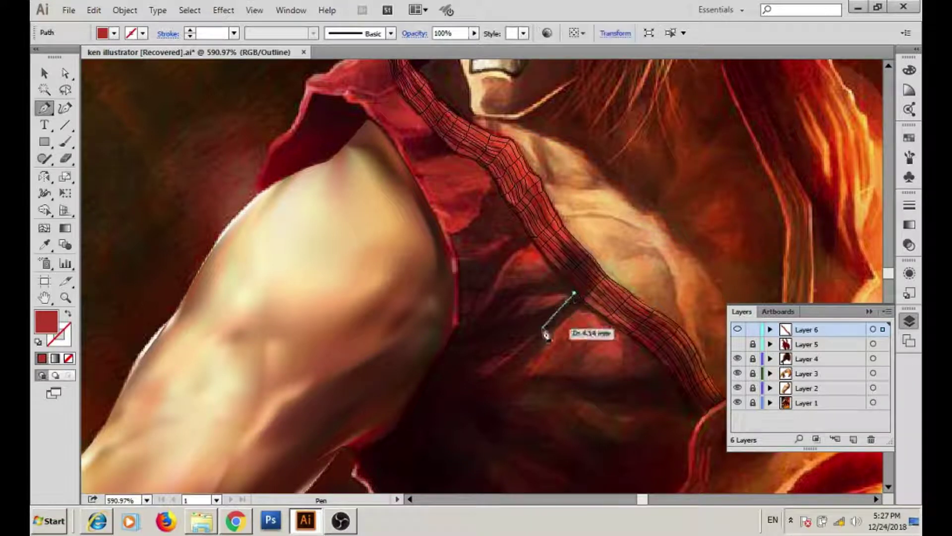
pyautogui.moveTo(521, 370); pyautogui.dragTo(472, 391)
pyautogui.click(415, 415)
pyautogui.click(446, 341)
pyautogui.moveTo(428, 221); pyautogui.dragTo(535, 365)
# - Trace the outline up along the collar edge and close the inner fold shape
pyautogui.click(465, 278)
pyautogui.click(511, 312)
pyautogui.click(492, 281)
pyautogui.click(475, 266)
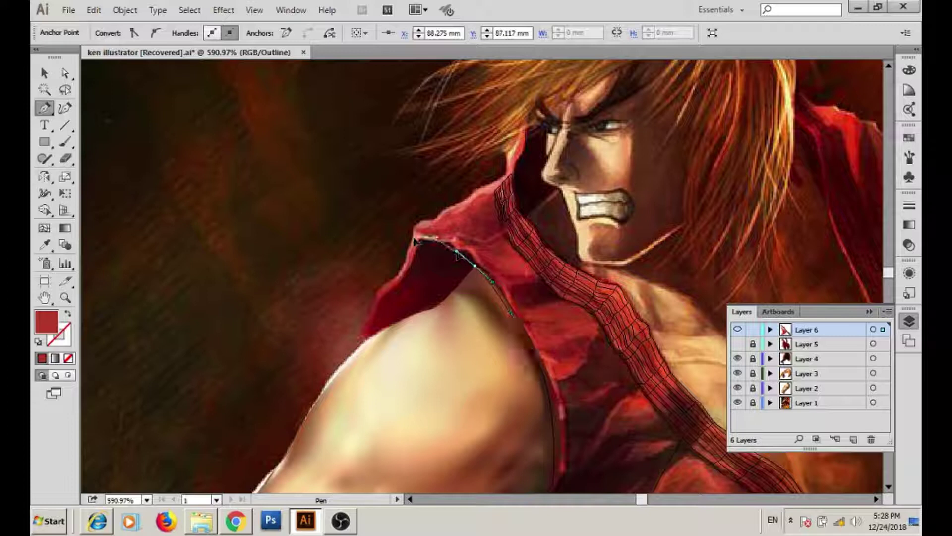
pyautogui.click(501, 173)
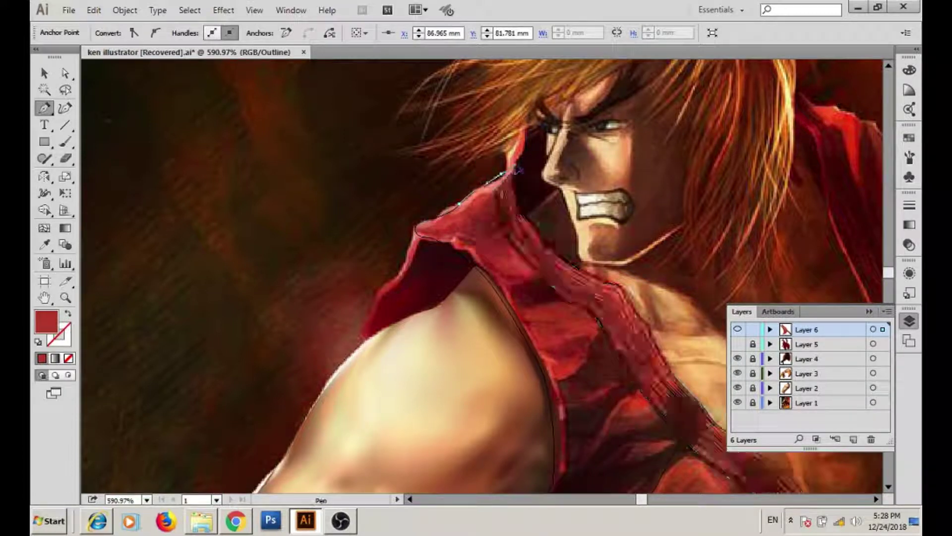
pyautogui.click(495, 192)
pyautogui.click(499, 218)
pyautogui.click(510, 235)
pyautogui.click(533, 268)
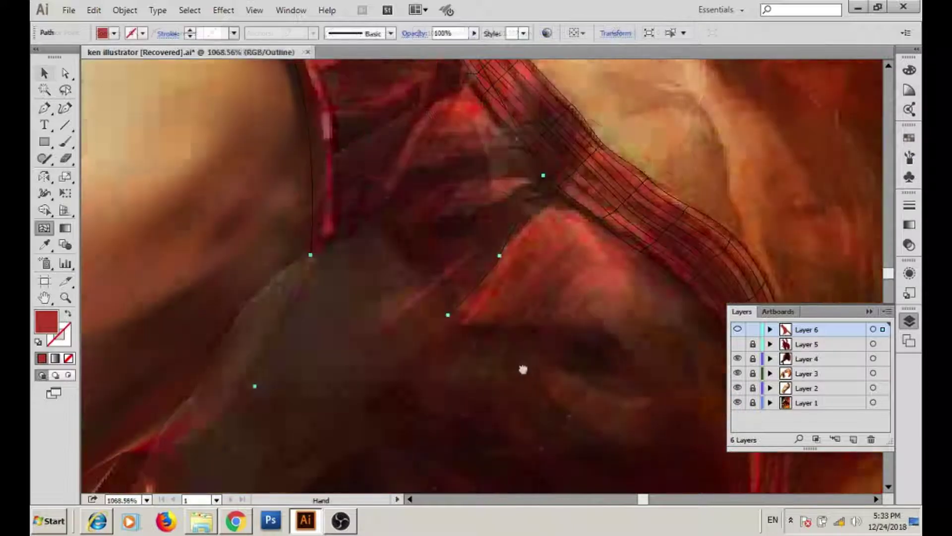
# - Add the first mesh line across the fold and bend it along the fabric
pyautogui.moveTo(523, 370); pyautogui.dragTo(558, 412)
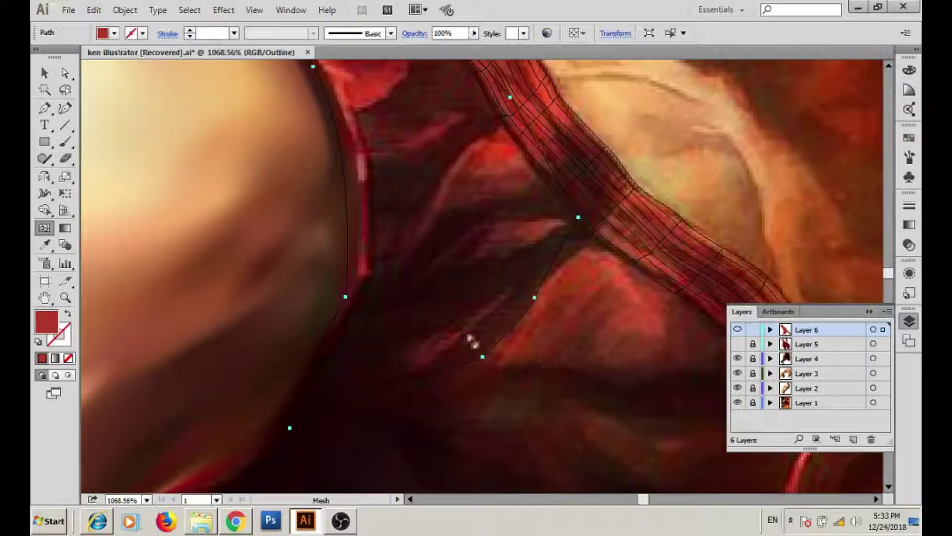
pyautogui.click(348, 219)
pyautogui.moveTo(521, 193); pyautogui.dragTo(392, 243)
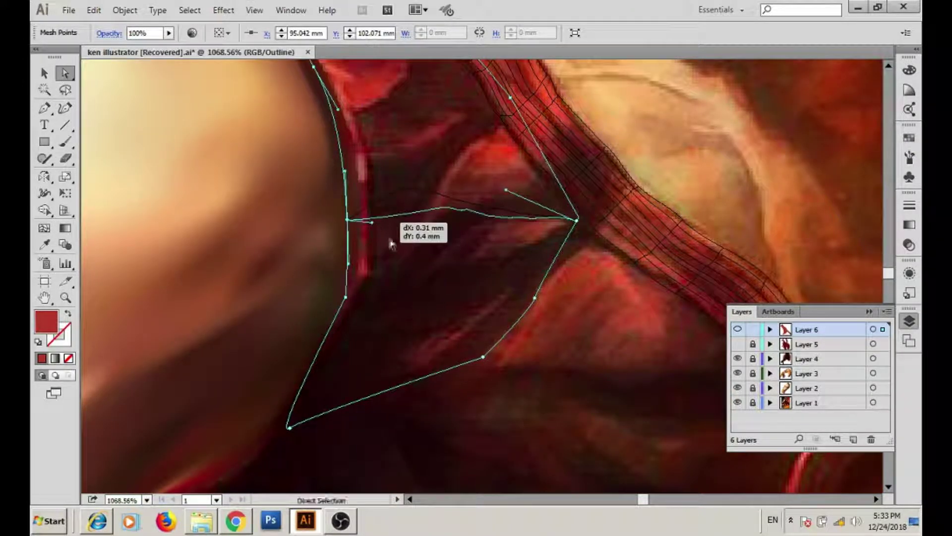
# - Add two more mesh lines across the fold and curve them toward the collar
pyautogui.click(558, 252)
pyautogui.press('a')
pyautogui.moveTo(342, 285); pyautogui.dragTo(318, 347)
pyautogui.moveTo(297, 147); pyautogui.dragTo(258, 209)
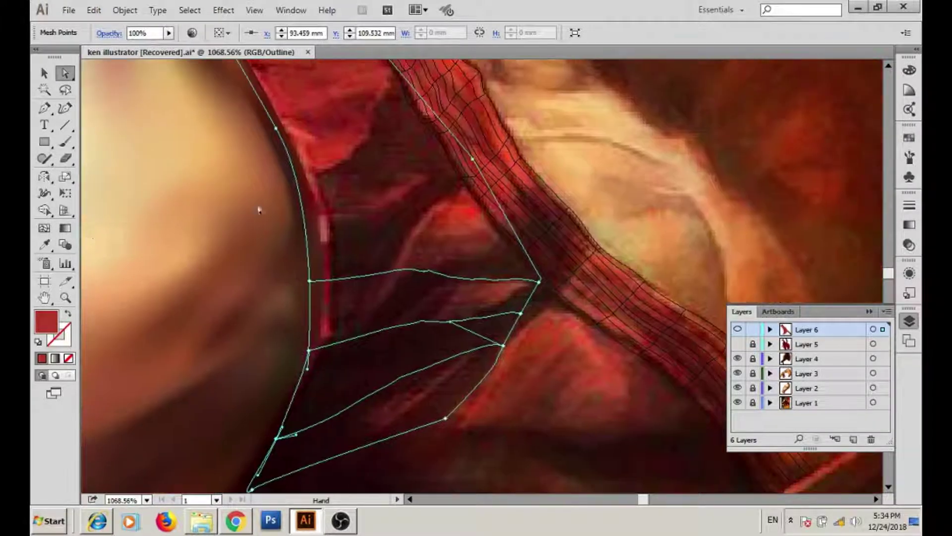
pyautogui.click(307, 225)
pyautogui.press('a')
pyautogui.moveTo(465, 228); pyautogui.dragTo(449, 155)
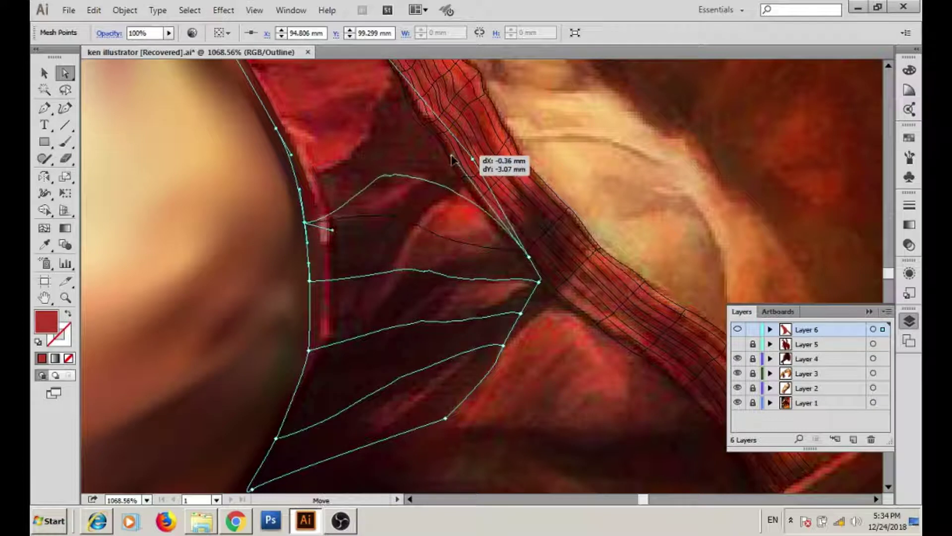
pyautogui.moveTo(138, 247); pyautogui.dragTo(126, 279)
pyautogui.moveTo(521, 332); pyautogui.dragTo(428, 266)
# - Nudge mesh points along the fold's edge to fit its shape
pyautogui.moveTo(334, 222); pyautogui.dragTo(278, 239)
pyautogui.press('a')
pyautogui.moveTo(370, 263)
pyautogui.mouseDown()
pyautogui.moveTo(364, 247)
pyautogui.moveTo(166, 277)
pyautogui.mouseUp()
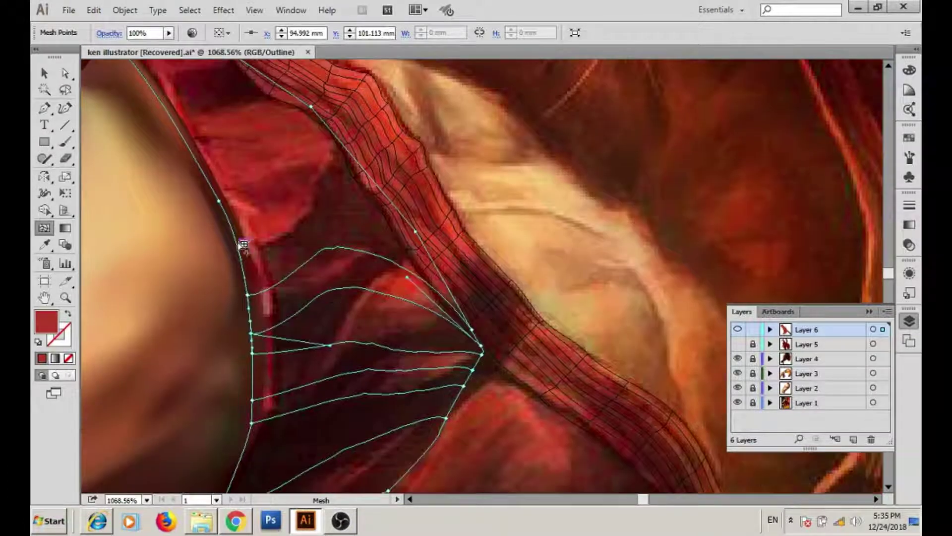
pyautogui.click(386, 278)
pyautogui.moveTo(386, 279); pyautogui.dragTo(404, 267)
pyautogui.moveTo(331, 283)
pyautogui.mouseDown()
pyautogui.moveTo(379, 314)
pyautogui.moveTo(388, 337)
pyautogui.mouseUp()
# - Add a new mesh column across the fold
pyautogui.press('u')
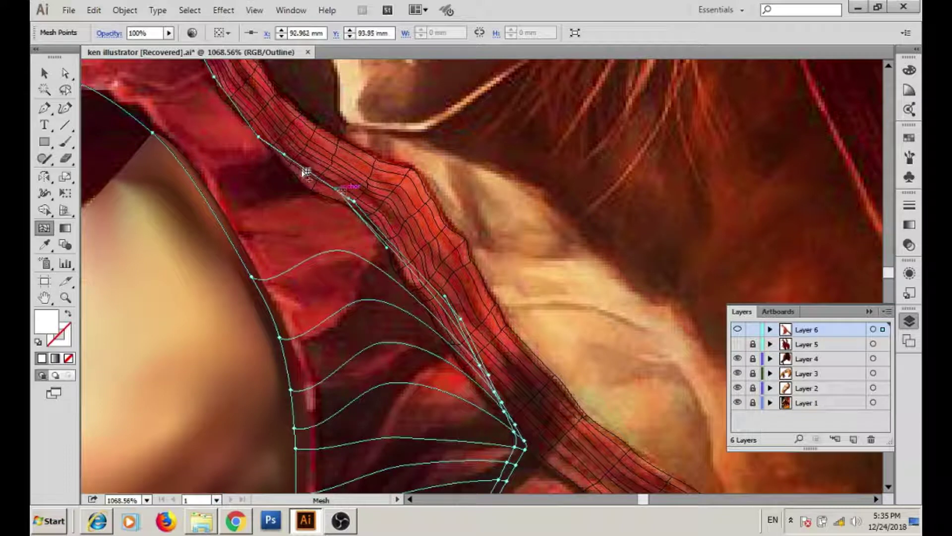
pyautogui.scroll(-2, 317, 273)
pyautogui.click(328, 336)
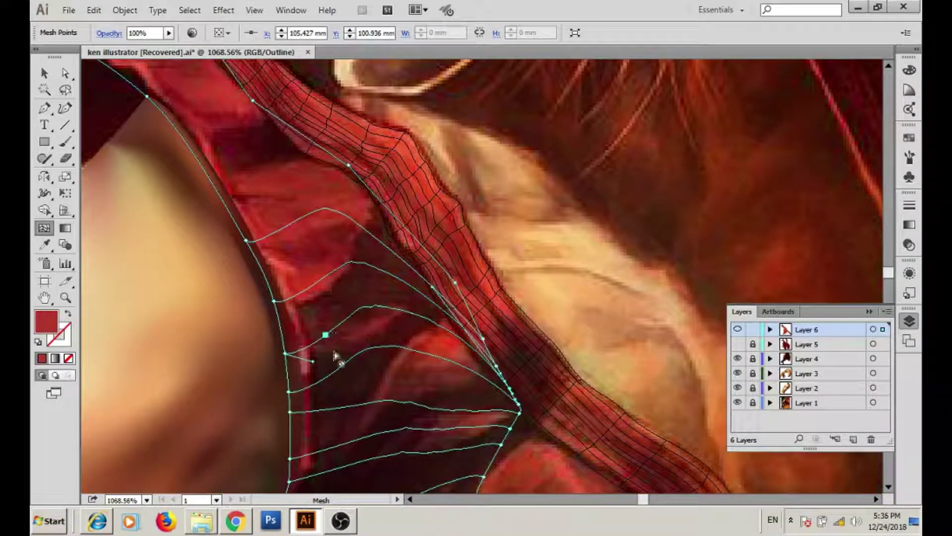
pyautogui.scroll(-3, 338, 377)
pyautogui.click(358, 291)
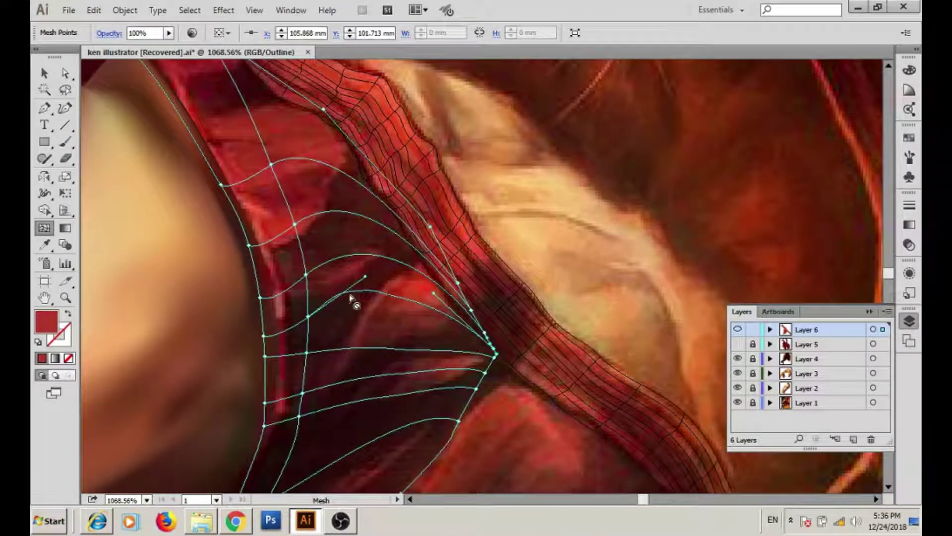
pyautogui.scroll(-2, 347, 313)
pyautogui.scroll(-2, 337, 298)
pyautogui.scroll(4, 330, 258)
pyautogui.scroll(2, 308, 228)
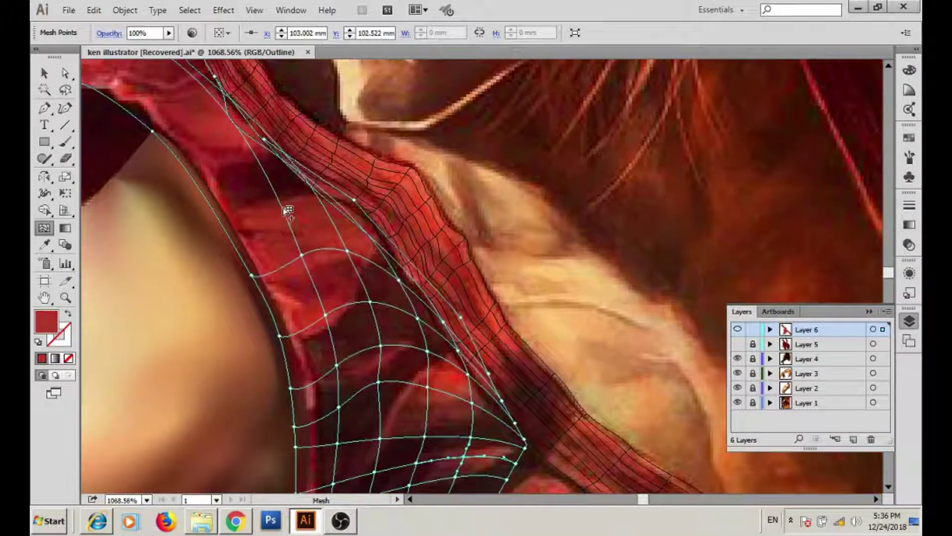
pyautogui.scroll(3, 288, 211)
pyautogui.scroll(3, 307, 267)
pyautogui.moveTo(316, 296); pyautogui.dragTo(369, 237)
# - Reshape mesh points along the fabric creases and add another mesh line near the collar
pyautogui.press('a')
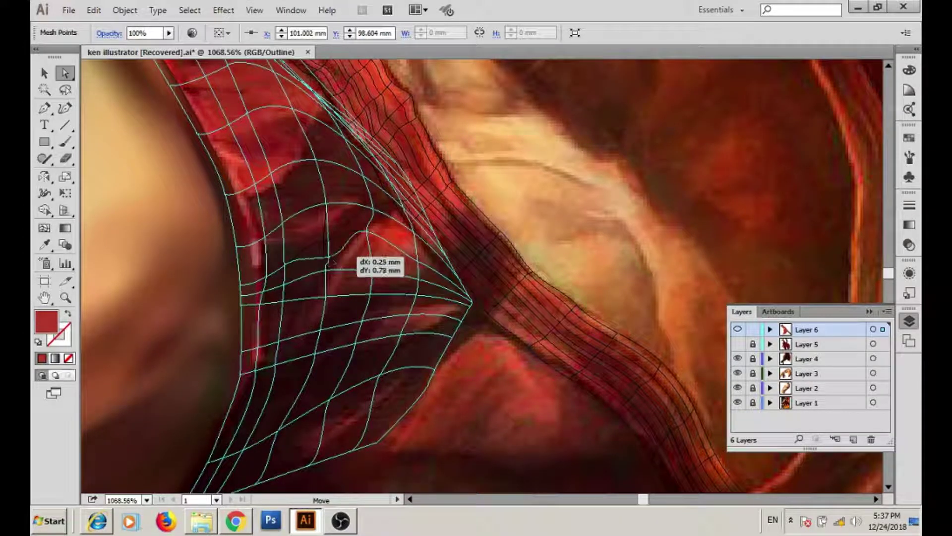
pyautogui.moveTo(353, 276)
pyautogui.mouseDown()
pyautogui.moveTo(362, 250)
pyautogui.moveTo(386, 250)
pyautogui.moveTo(352, 227)
pyautogui.moveTo(368, 290)
pyautogui.mouseUp()
pyautogui.moveTo(308, 214)
pyautogui.mouseDown()
pyautogui.moveTo(313, 221)
pyautogui.moveTo(298, 226)
pyautogui.mouseUp()
pyautogui.moveTo(318, 191)
pyautogui.mouseDown()
pyautogui.moveTo(359, 261)
pyautogui.moveTo(362, 253)
pyautogui.mouseUp()
pyautogui.press('u')
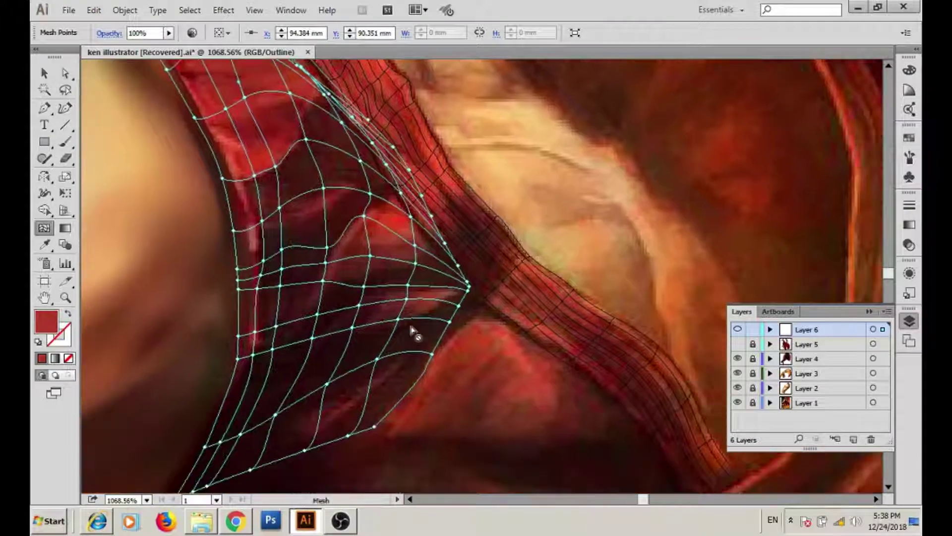
pyautogui.moveTo(403, 314)
pyautogui.mouseDown()
pyautogui.moveTo(447, 298)
pyautogui.moveTo(432, 318)
pyautogui.moveTo(379, 311)
pyautogui.mouseUp()
pyautogui.moveTo(317, 185); pyautogui.dragTo(325, 196)
pyautogui.scroll(-1, 260, 263)
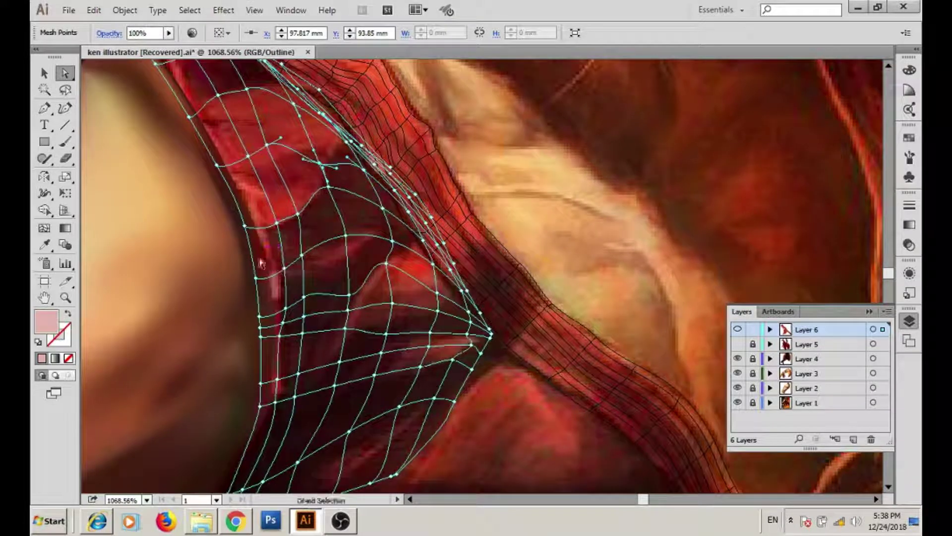
pyautogui.press('a')
pyautogui.moveTo(329, 247); pyautogui.dragTo(362, 251)
# - Sample dark red, brighter red and dark brown-red into mesh points near the collar
pyautogui.scroll(3, 399, 187)
pyautogui.press('i')
pyautogui.click(475, 221)
pyautogui.click(587, 244)
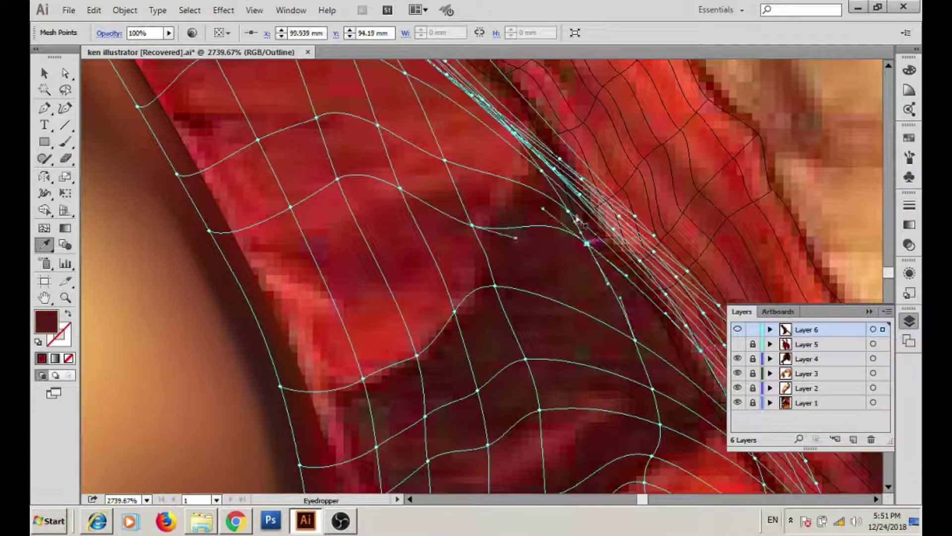
pyautogui.keyDown('ctrl'); pyautogui.click(379, 127); pyautogui.keyUp('ctrl')
pyautogui.click(324, 113)
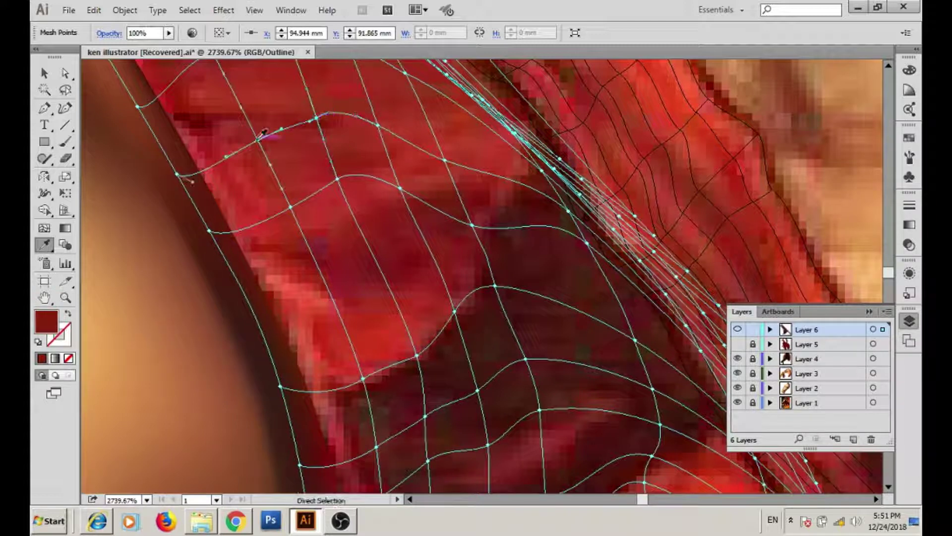
pyautogui.scroll(2, 308, 198)
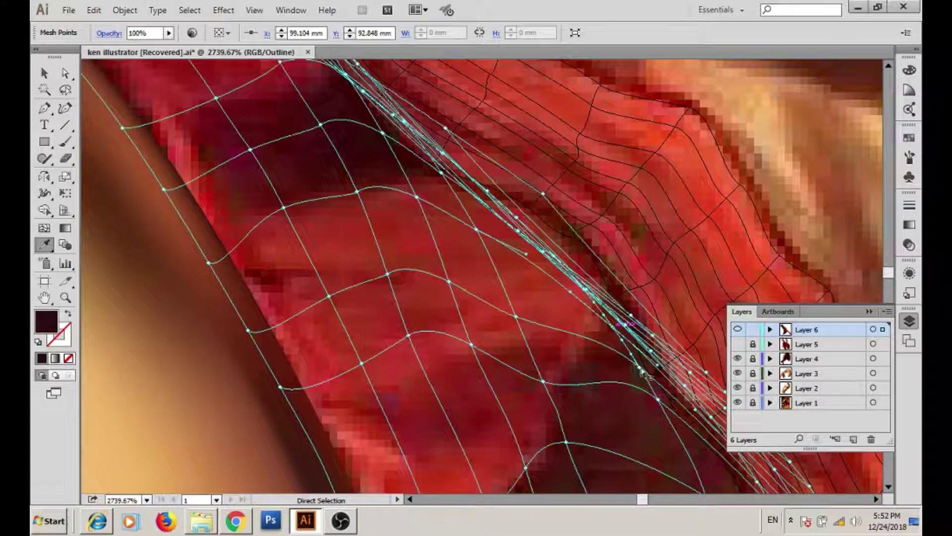
# - Colour more fold and arm-edge mesh points with the painting's reds and dark tones
pyautogui.moveTo(582, 331)
pyautogui.mouseDown()
pyautogui.moveTo(571, 325)
pyautogui.moveTo(630, 330)
pyautogui.mouseUp()
pyautogui.keyDown('ctrl'); pyautogui.click(470, 223); pyautogui.keyUp('ctrl')
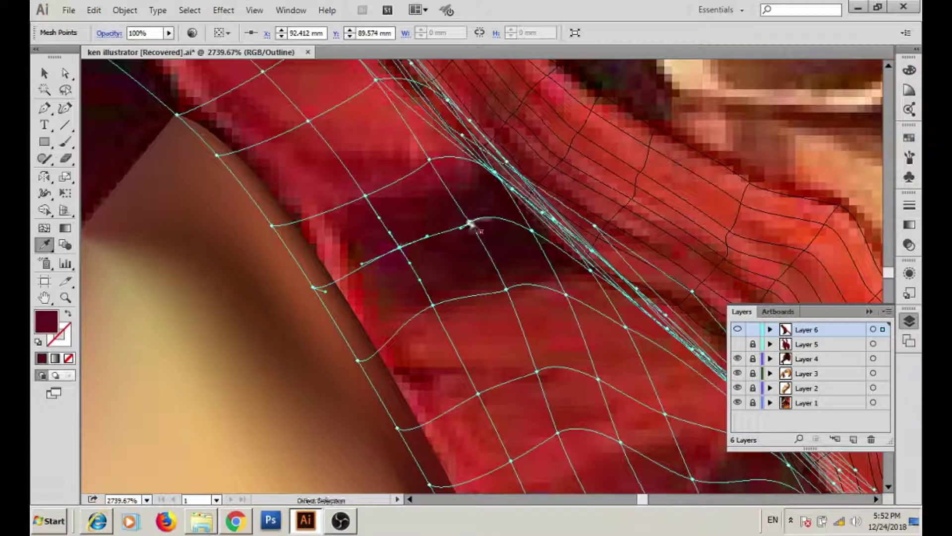
pyautogui.click(592, 272)
pyautogui.click(430, 160)
pyautogui.click(470, 223)
pyautogui.moveTo(402, 253); pyautogui.dragTo(459, 341)
pyautogui.click(525, 221)
pyautogui.click(274, 244)
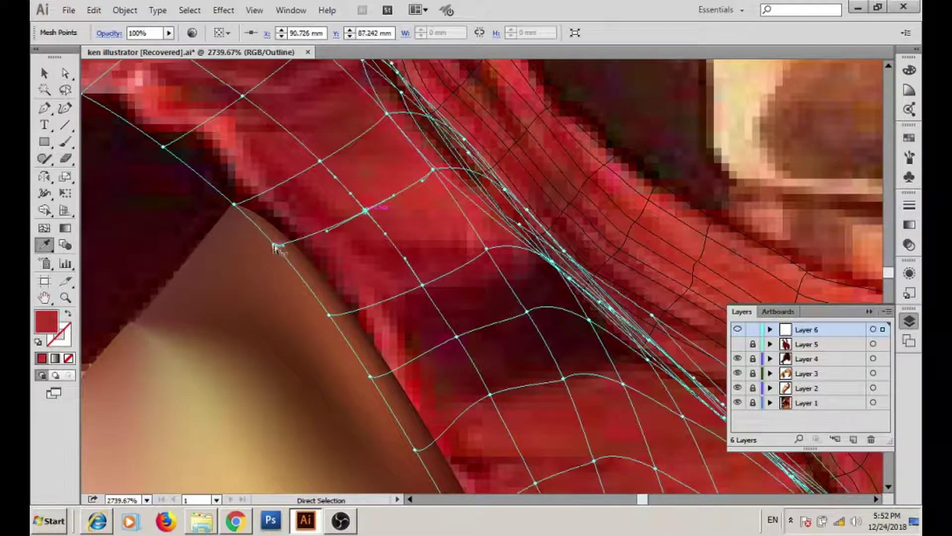
pyautogui.moveTo(277, 239); pyautogui.dragTo(419, 335)
pyautogui.click(595, 280)
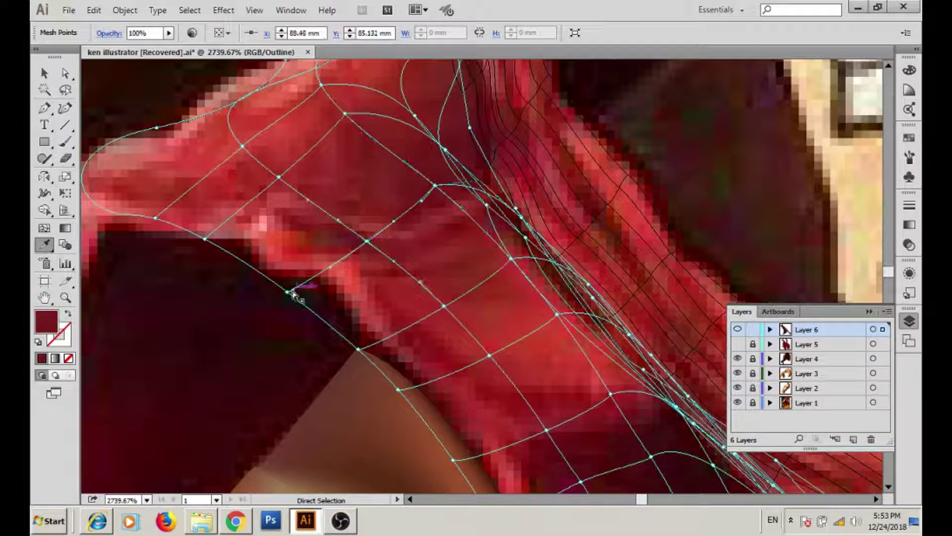
# - Recolour shoulder-edge and lower collar points with a brighter sampled red, then toggle Preview
pyautogui.click(206, 239)
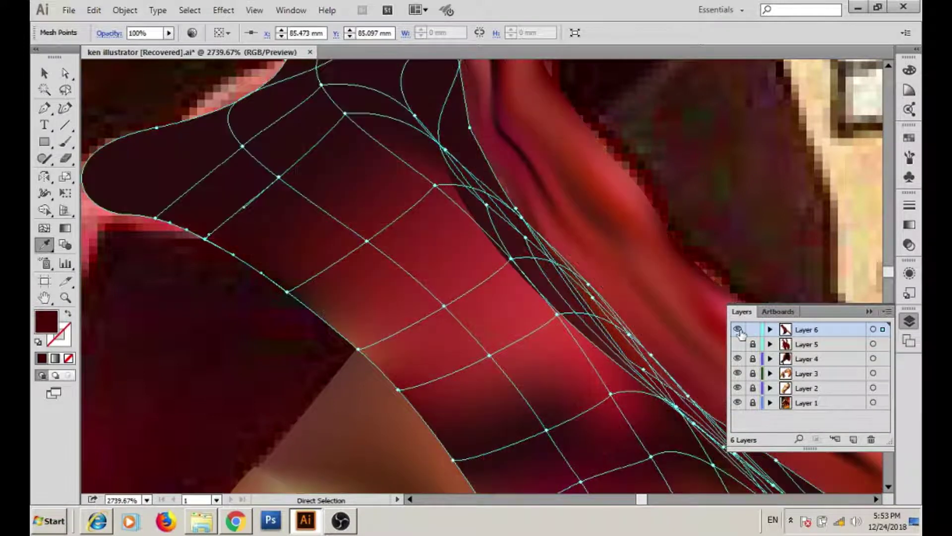
pyautogui.click(278, 178)
pyautogui.click(368, 241)
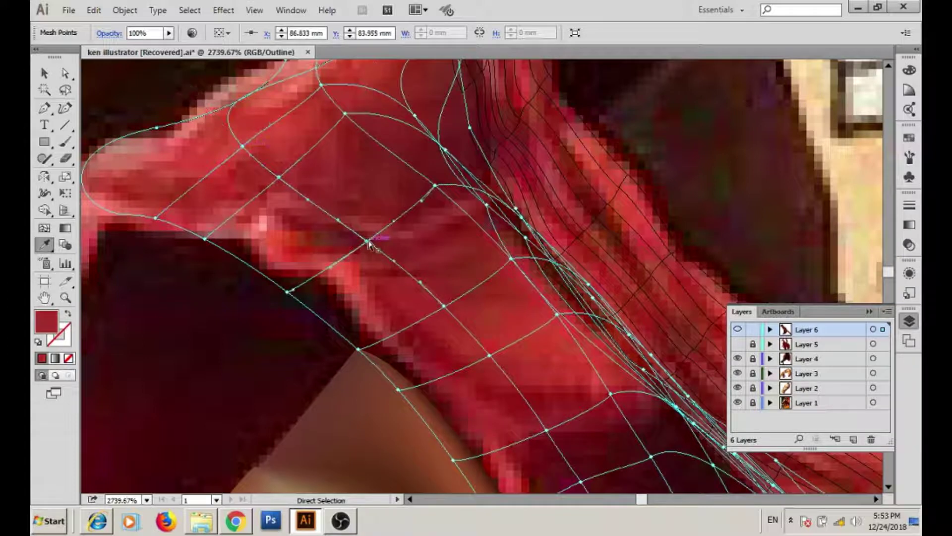
pyautogui.click(443, 181)
pyautogui.press('u')
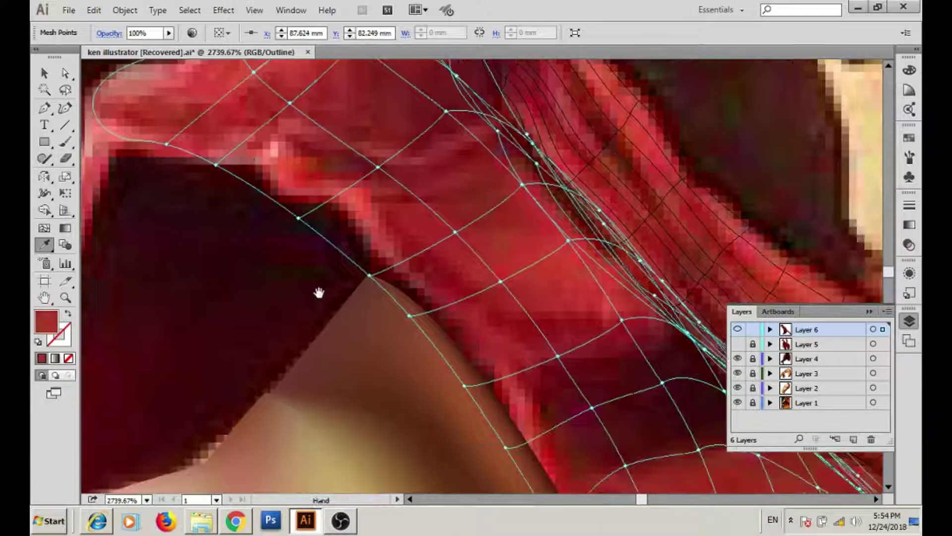
pyautogui.moveTo(415, 334); pyautogui.dragTo(403, 190)
pyautogui.hotkey('ctrl', 'y')
# - Add a mesh line across the inner red fold and show the mesh layer as outlines
pyautogui.hotkey('ctrl', '-')
pyautogui.hotkey('ctrl', '-')
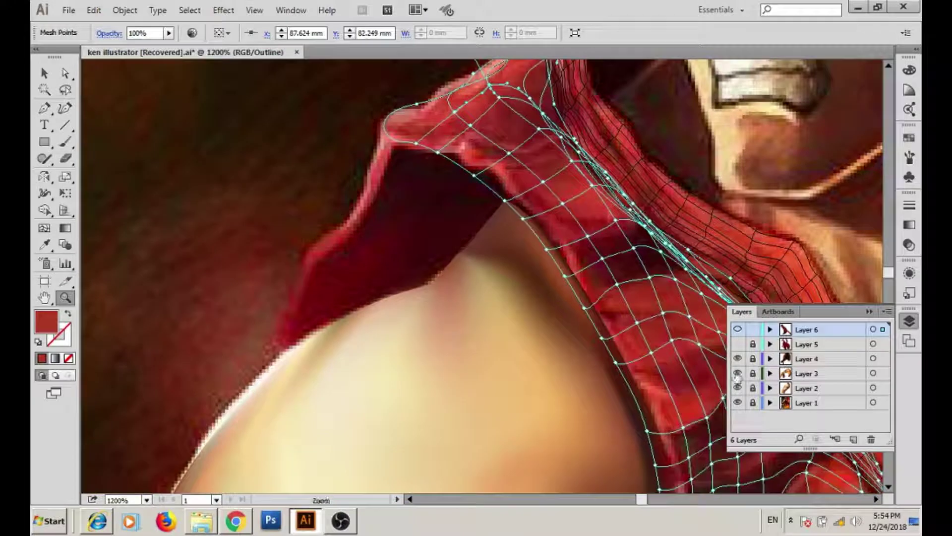
pyautogui.moveTo(542, 346)
pyautogui.mouseDown()
pyautogui.moveTo(335, 335)
pyautogui.moveTo(336, 310)
pyautogui.moveTo(350, 366)
pyautogui.mouseUp()
pyautogui.press('u')
pyautogui.click(391, 340)
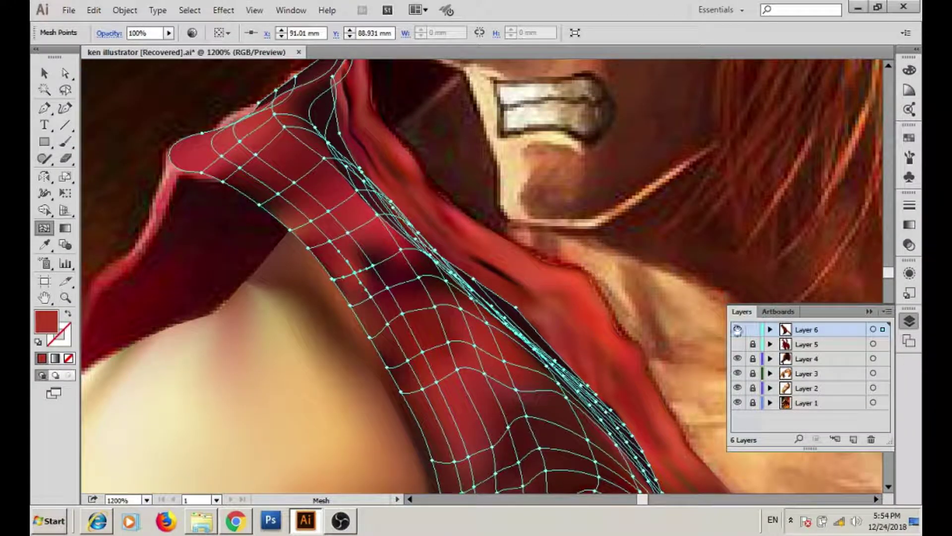
pyautogui.keyDown('ctrl'); pyautogui.click(737, 329); pyautogui.keyUp('ctrl')
# - Eyedrop alternating darker and brighter reds from the painting onto the fold's mesh points
pyautogui.press('i')
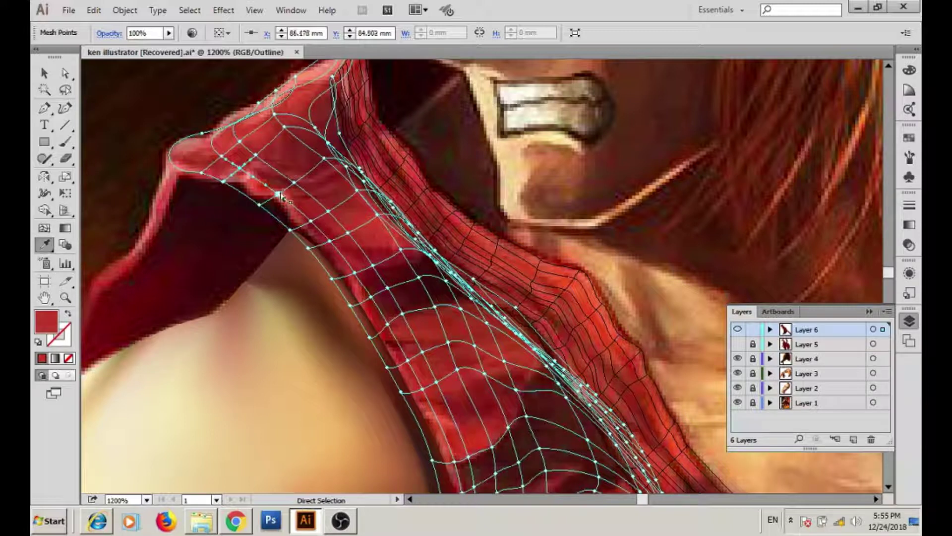
pyautogui.click(333, 243)
pyautogui.click(382, 291)
pyautogui.scroll(-5, 376, 276)
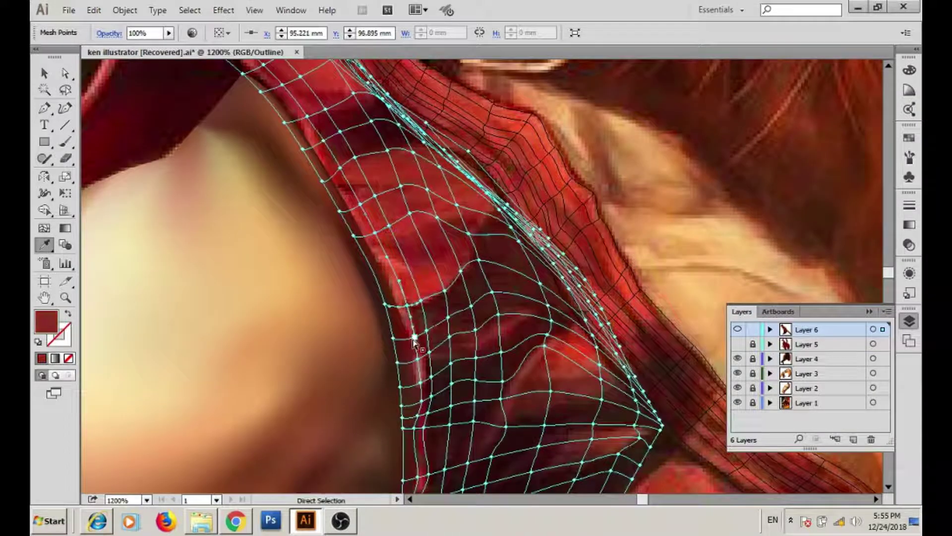
pyautogui.click(421, 387)
pyautogui.scroll(-3, 421, 387)
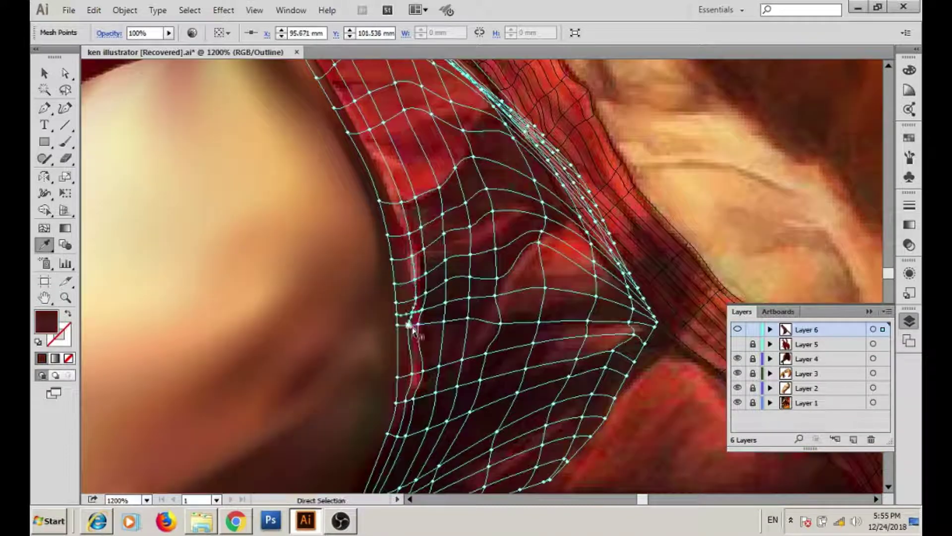
pyautogui.click(418, 369)
pyautogui.scroll(-4, 434, 256)
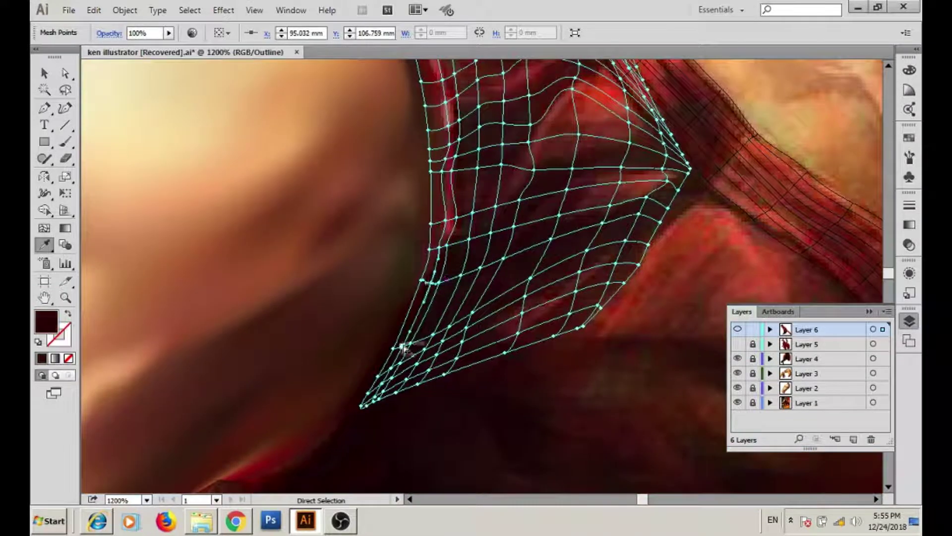
pyautogui.click(395, 371)
pyautogui.scroll(-5, 499, 264)
pyautogui.scroll(3, 378, 226)
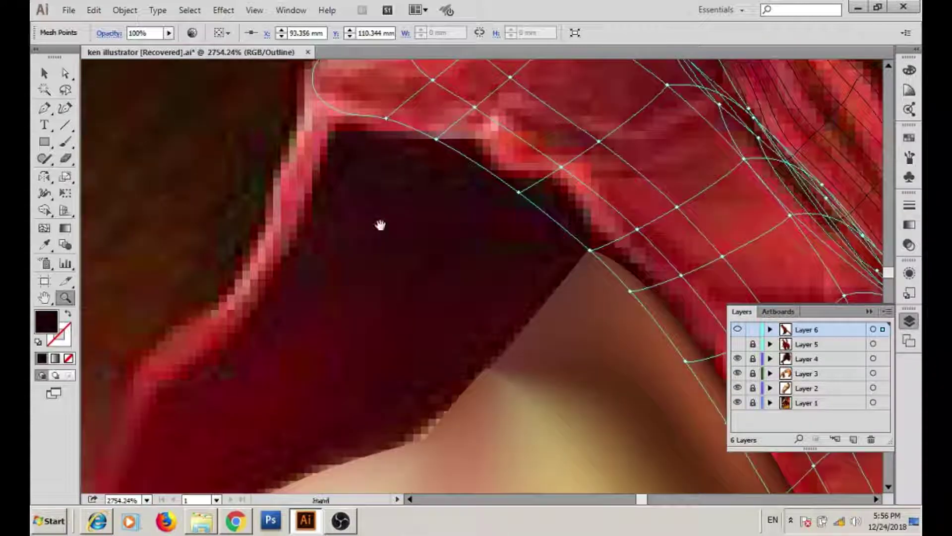
# - Drag the edge mesh points onto the fold outline, then preview the coloured fold
pyautogui.press('a')
pyautogui.scroll(-3, 414, 251)
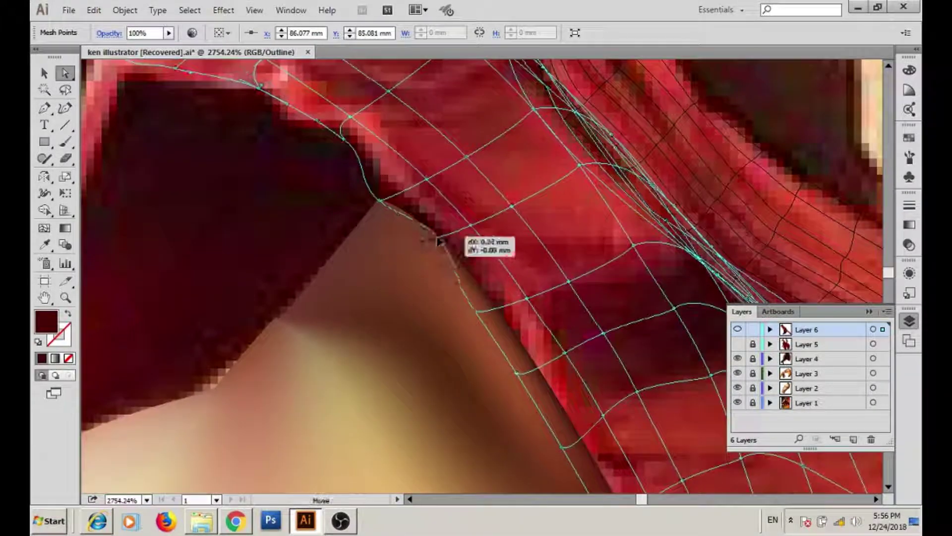
pyautogui.hscroll(3, 442, 240)
pyautogui.moveTo(399, 215); pyautogui.dragTo(417, 209)
pyautogui.hscroll(-3, 417, 209)
pyautogui.moveTo(340, 159)
pyautogui.mouseDown()
pyautogui.moveTo(404, 241)
pyautogui.moveTo(327, 194)
pyautogui.moveTo(313, 242)
pyautogui.mouseUp()
pyautogui.hscroll(-3, 404, 240)
pyautogui.click(378, 232)
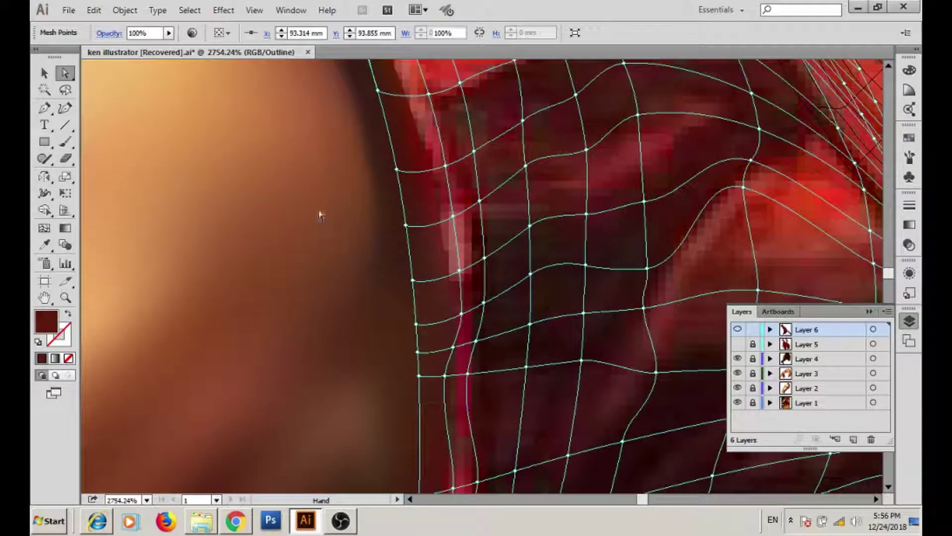
pyautogui.hotkey('ctrl', 'y')
pyautogui.scroll(-5, 399, 283)
pyautogui.scroll(3, 618, 332)
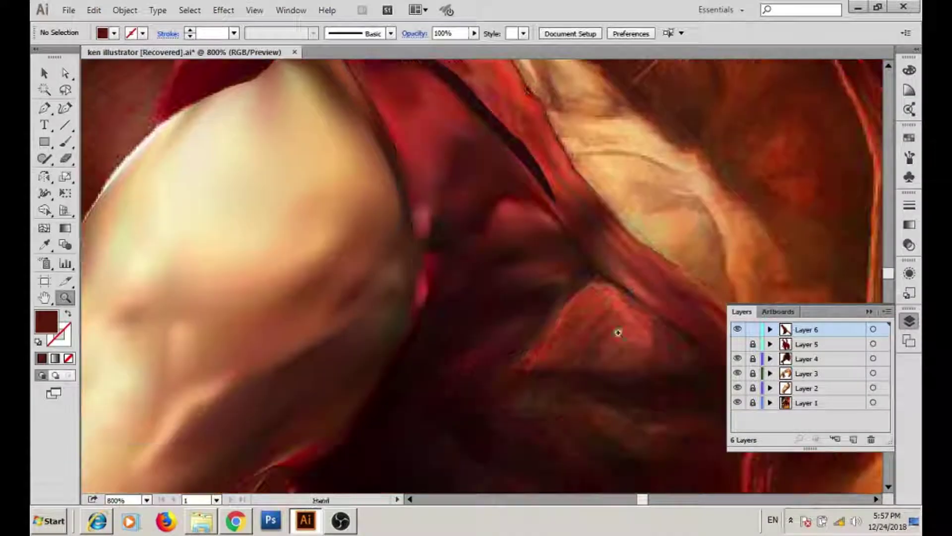
# - Return to outline view and add another mesh line through the inner fold
pyautogui.hotkey('ctrl', 'y')
pyautogui.scroll(1, 494, 283)
pyautogui.press('v')
pyautogui.click(421, 186)
pyautogui.press('u')
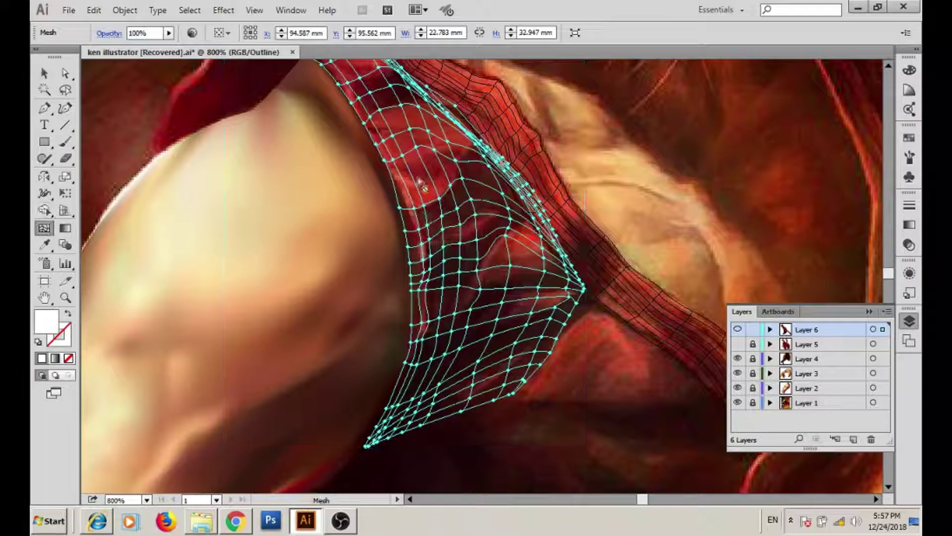
pyautogui.click(420, 186)
pyautogui.scroll(5, 427, 244)
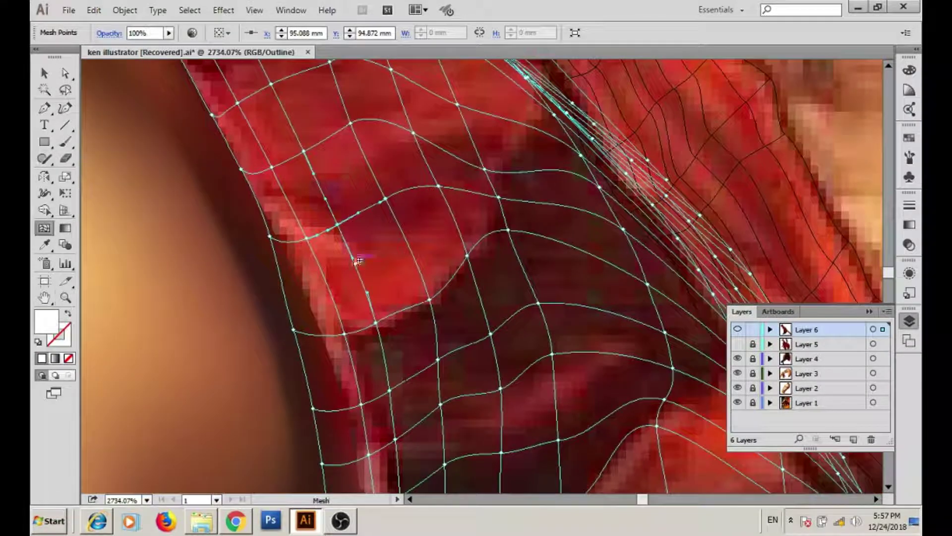
pyautogui.click(288, 200)
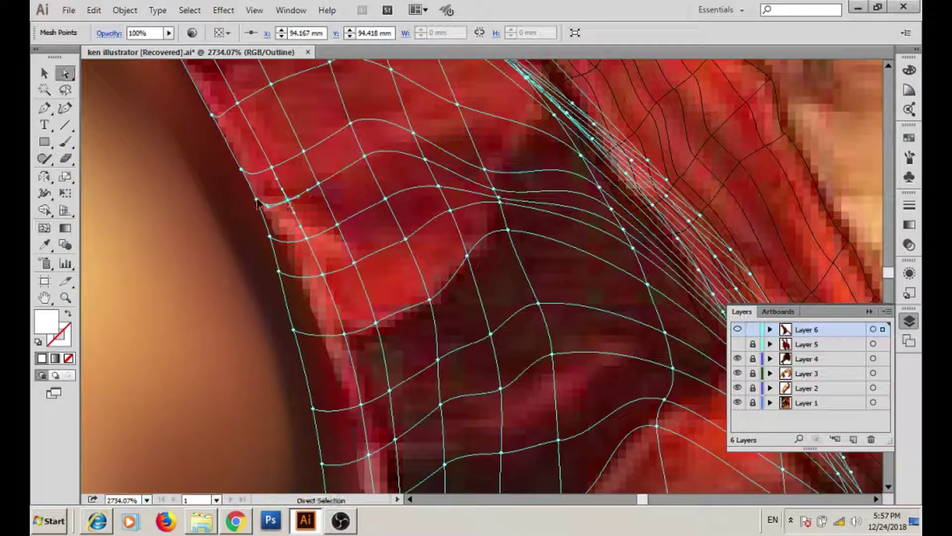
# - Sample brighter and deeper reds from the painting onto the new mesh points
pyautogui.click(257, 203)
pyautogui.press('i')
pyautogui.click(311, 272)
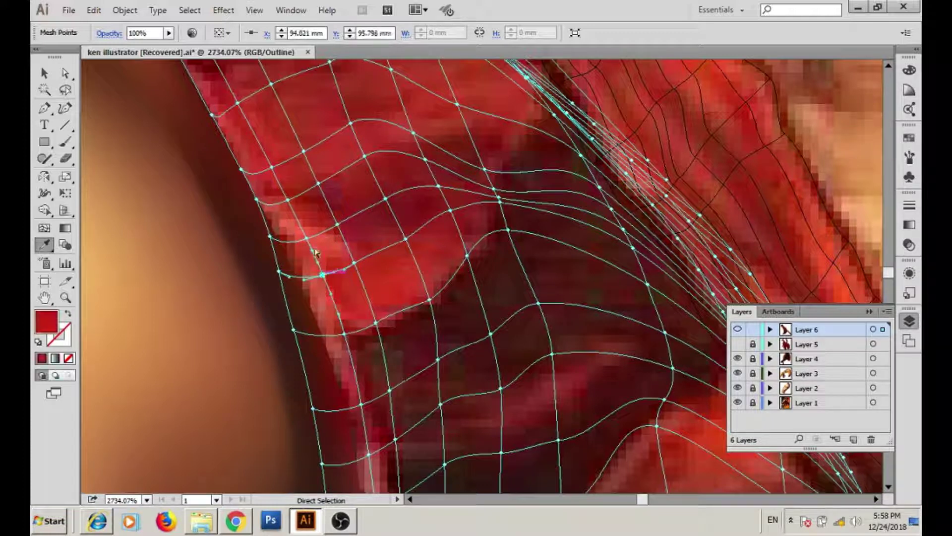
pyautogui.keyDown('ctrl'); pyautogui.click(304, 153); pyautogui.keyUp('ctrl')
pyautogui.keyDown('ctrl'); pyautogui.click(355, 263); pyautogui.keyUp('ctrl')
pyautogui.keyDown('ctrl'); pyautogui.click(350, 123); pyautogui.keyUp('ctrl')
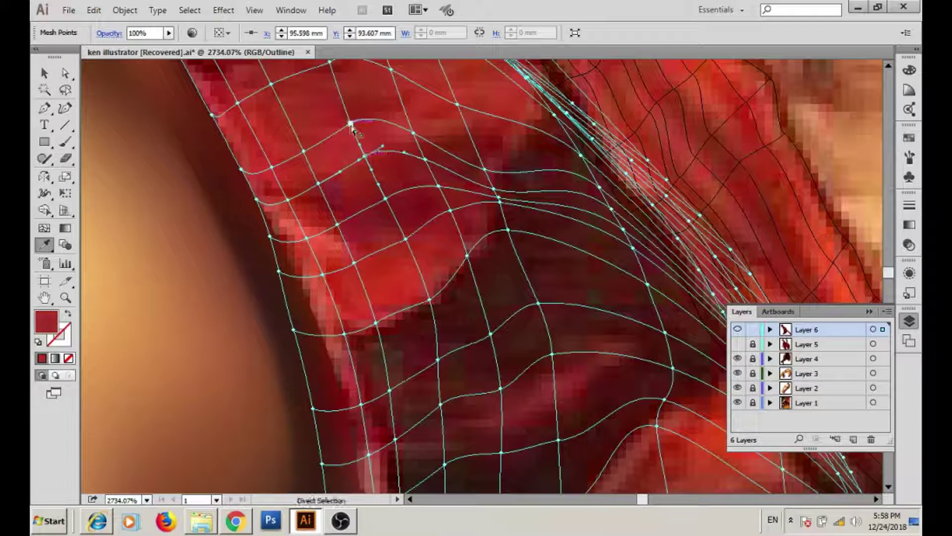
# - Nudge mesh points near the crease and edge to follow the shading, then zoom out
pyautogui.moveTo(425, 161); pyautogui.dragTo(441, 181)
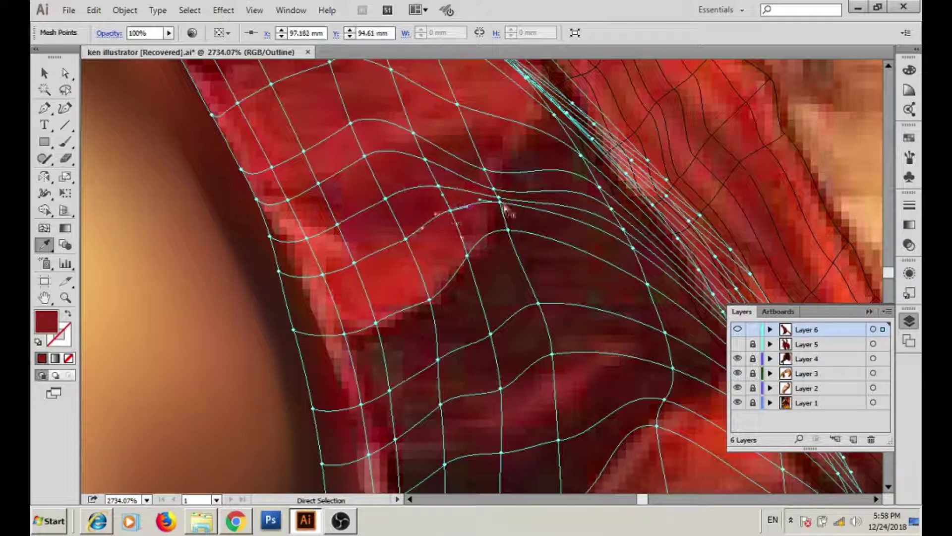
pyautogui.moveTo(500, 202); pyautogui.dragTo(523, 172)
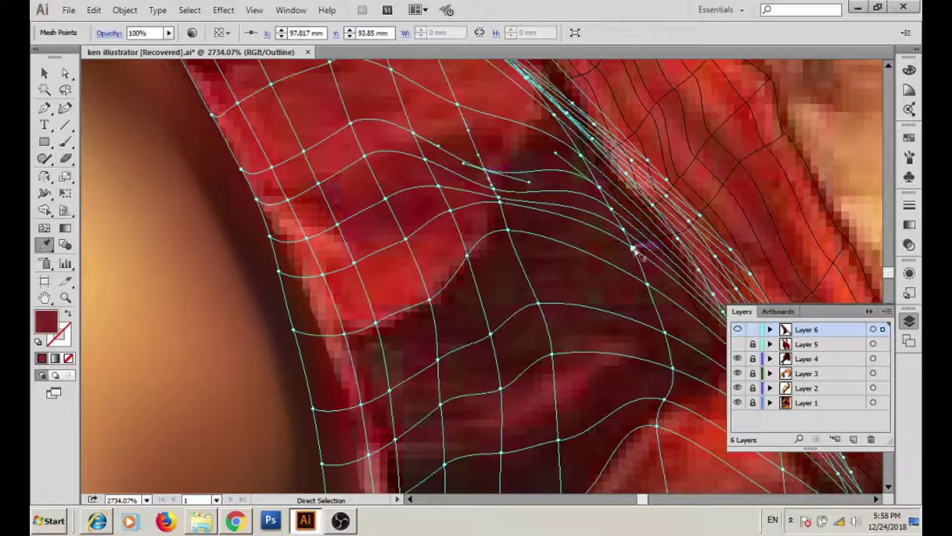
pyautogui.moveTo(634, 249)
pyautogui.mouseDown()
pyautogui.moveTo(595, 191)
pyautogui.moveTo(429, 170)
pyautogui.mouseUp()
pyautogui.click(575, 321)
pyautogui.moveTo(570, 314); pyautogui.dragTo(518, 223)
pyautogui.hotkey('ctrl', '-')
pyautogui.hotkey('ctrl', '-')
# - Add another mesh line to the fold and pull its new point onto the outline
pyautogui.hotkey('ctrl', 'y')
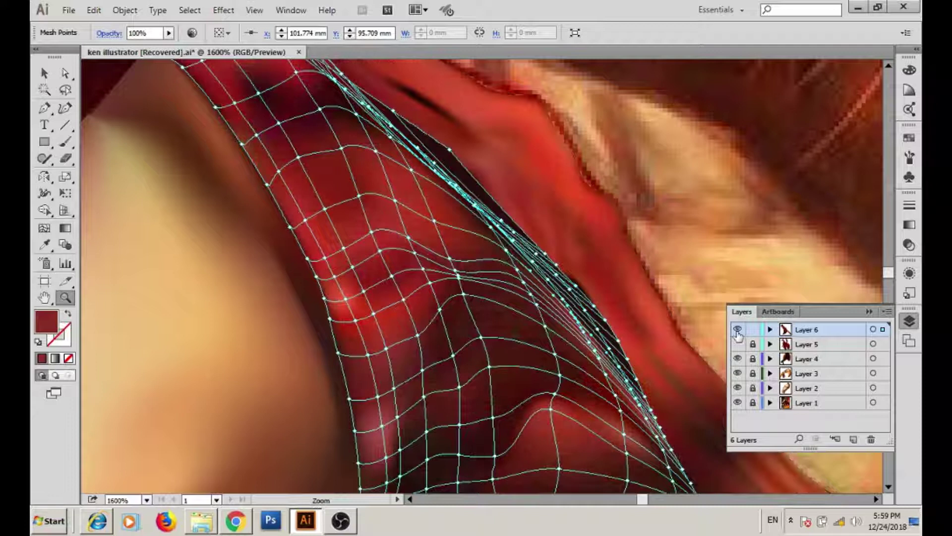
pyautogui.keyDown('ctrl'); pyautogui.click(738, 329); pyautogui.keyUp('ctrl')
pyautogui.moveTo(150, 221); pyautogui.dragTo(164, 253)
pyautogui.click(326, 205)
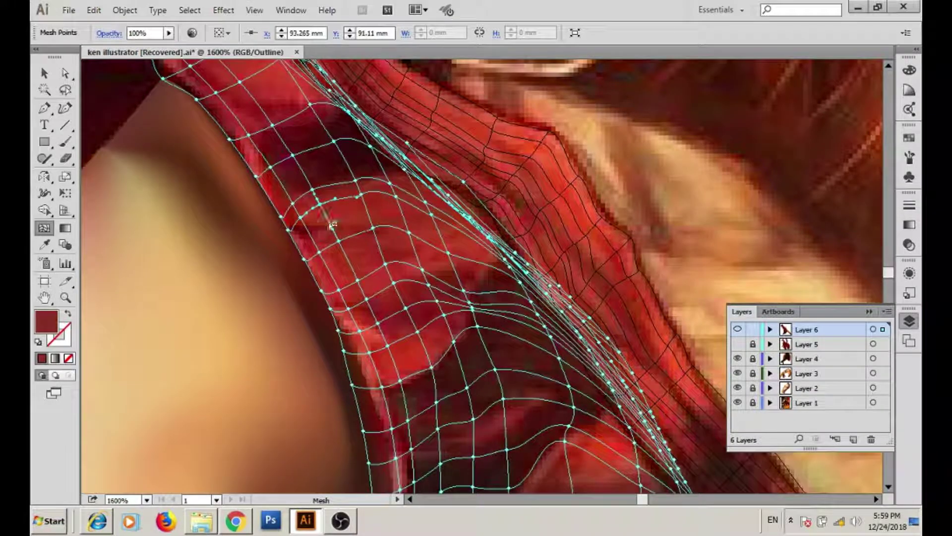
pyautogui.scroll(3, 240, 219)
pyautogui.press('a')
pyautogui.moveTo(256, 259); pyautogui.dragTo(259, 265)
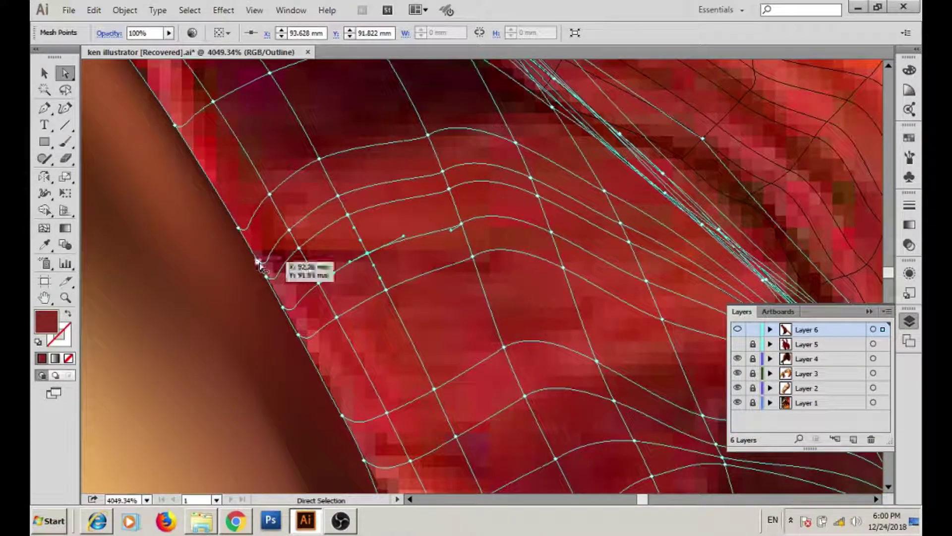
# - Eyedrop darker and bright reds onto the edge and lower mesh points
pyautogui.press('i')
pyautogui.click(270, 266)
pyautogui.click(319, 285)
pyautogui.keyDown('ctrl'); pyautogui.click(291, 229); pyautogui.keyUp('ctrl')
pyautogui.click(301, 218)
pyautogui.keyDown('ctrl'); pyautogui.click(367, 253); pyautogui.keyUp('ctrl')
pyautogui.click(476, 260)
pyautogui.keyDown('ctrl'); pyautogui.click(444, 172); pyautogui.keyUp('ctrl')
pyautogui.keyDown('ctrl'); pyautogui.click(428, 137); pyautogui.keyUp('ctrl')
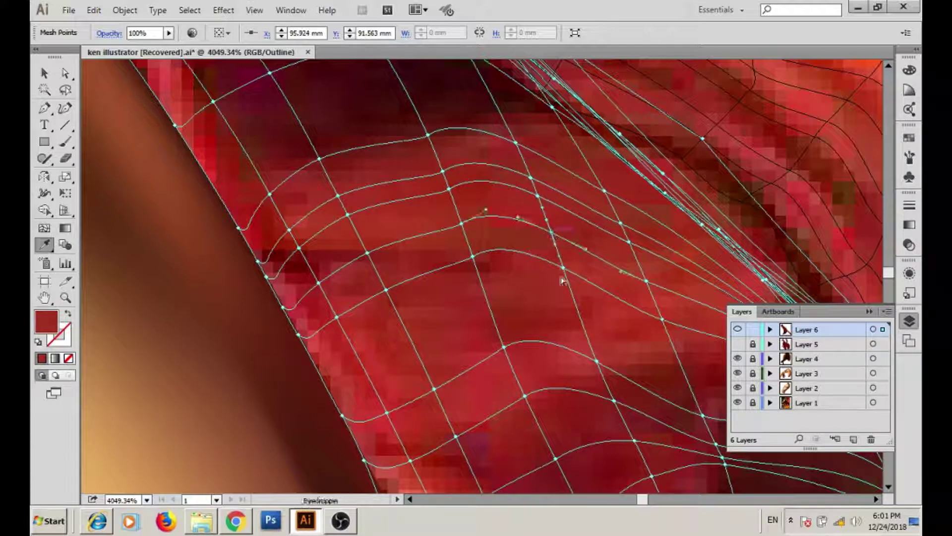
# - Sample darker reds onto mesh points on the fold's right side
pyautogui.moveTo(562, 281); pyautogui.dragTo(308, 287)
pyautogui.keyDown('ctrl'); pyautogui.click(390, 207); pyautogui.keyUp('ctrl')
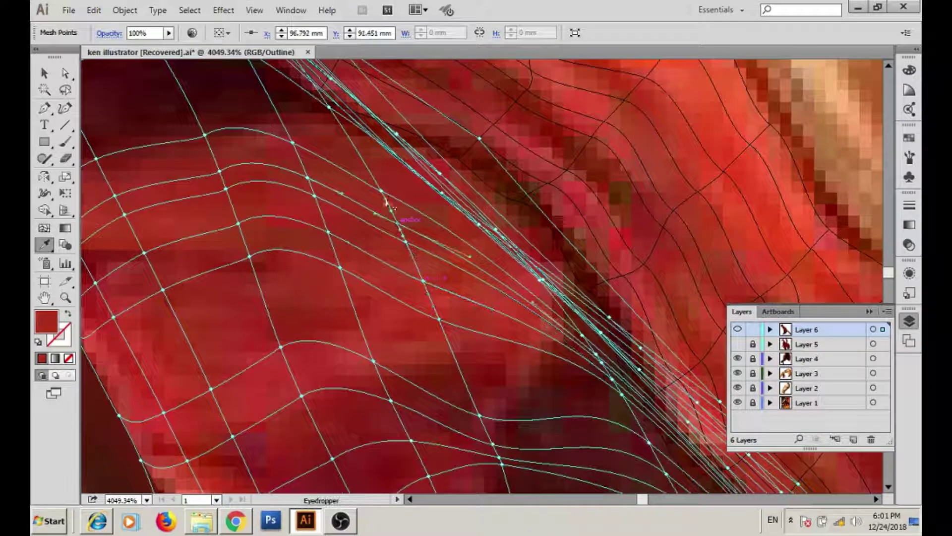
pyautogui.click(624, 392)
pyautogui.keyDown('ctrl'); pyautogui.click(599, 354); pyautogui.keyUp('ctrl')
pyautogui.keyDown('ctrl'); pyautogui.click(590, 342); pyautogui.keyUp('ctrl')
pyautogui.moveTo(590, 342); pyautogui.dragTo(365, 345)
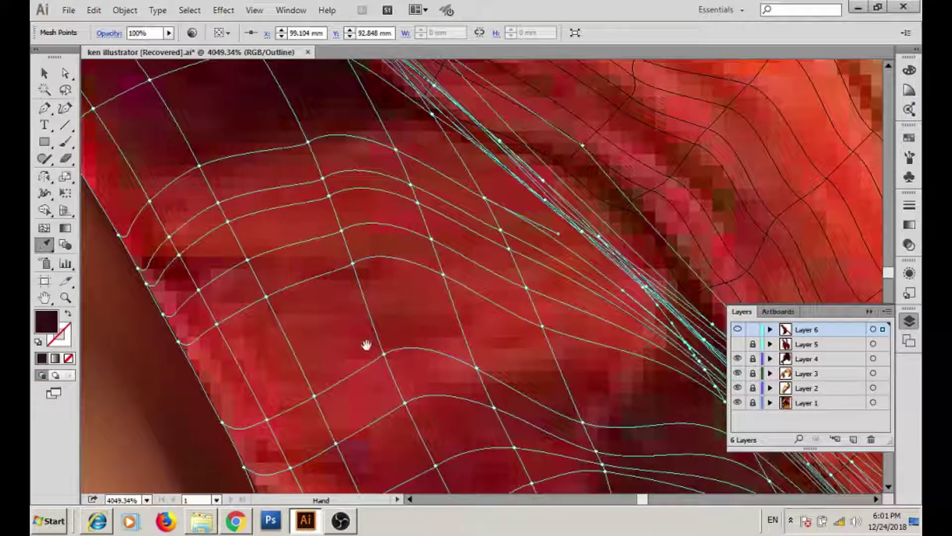
pyautogui.click(201, 412)
pyautogui.press('i')
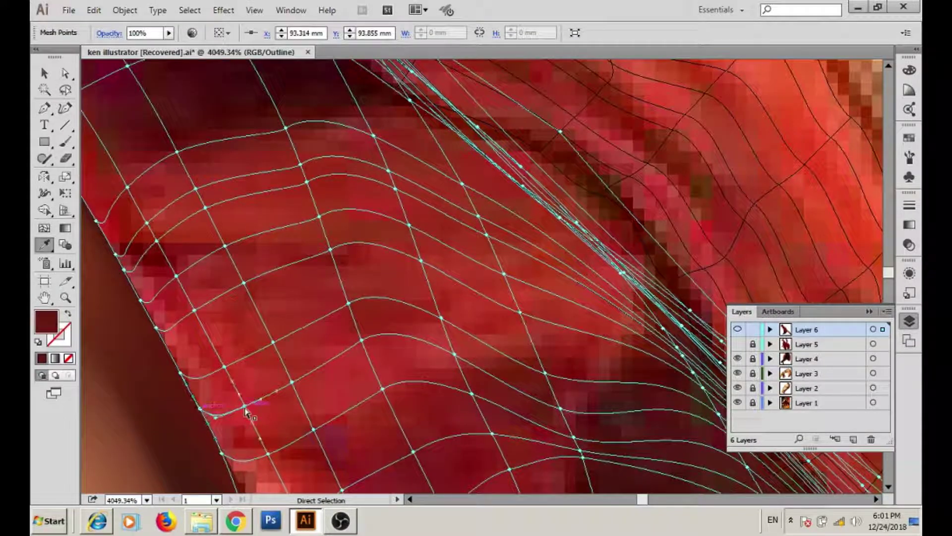
pyautogui.keyDown('ctrl'); pyautogui.click(576, 411); pyautogui.keyUp('ctrl')
pyautogui.hscroll(3, 566, 397)
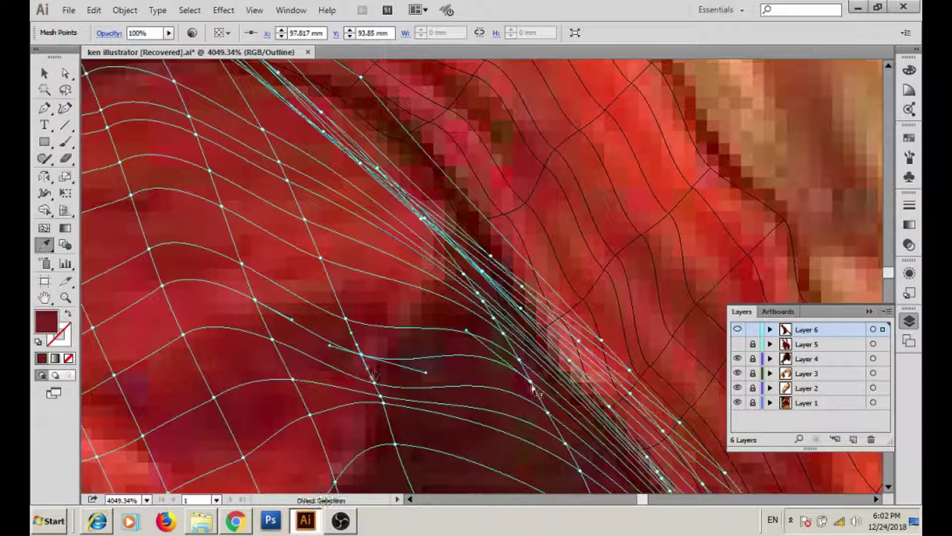
pyautogui.hscroll(-5, 552, 388)
# - Apply dark brown from the painting to the fold's left-edge and centre points
pyautogui.keyDown('ctrl'); pyautogui.click(243, 386); pyautogui.keyUp('ctrl')
pyautogui.keyDown('ctrl'); pyautogui.click(164, 348); pyautogui.keyUp('ctrl')
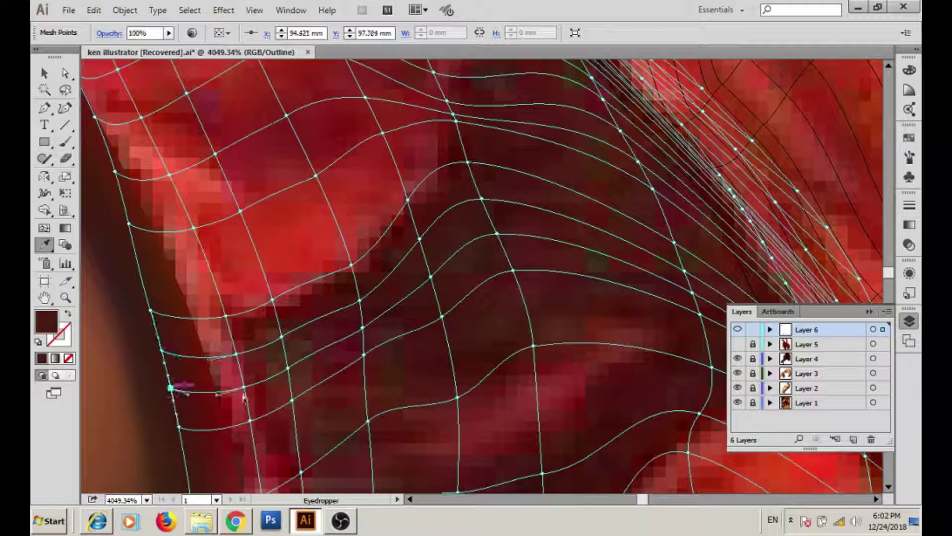
pyautogui.keyDown('ctrl'); pyautogui.click(281, 337); pyautogui.keyUp('ctrl')
pyautogui.click(367, 337)
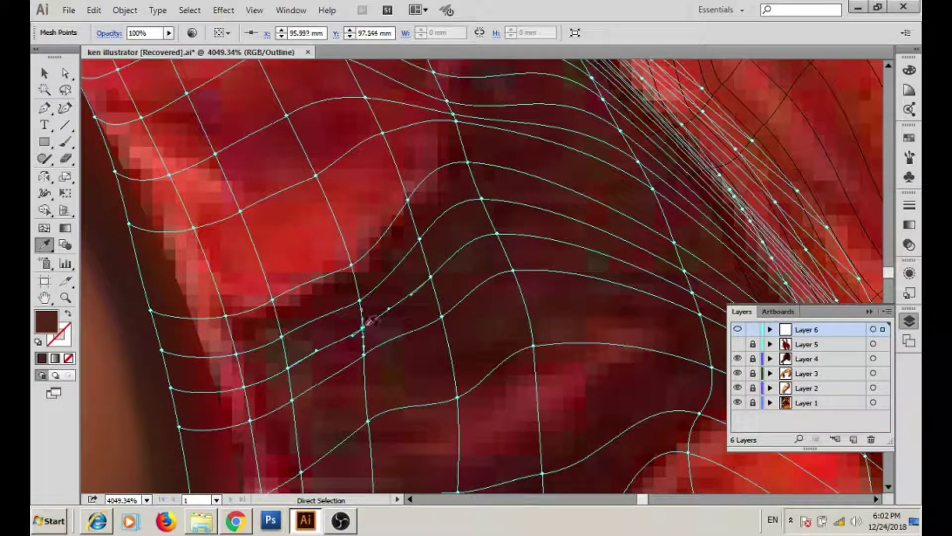
pyautogui.keyDown('ctrl'); pyautogui.click(497, 234); pyautogui.keyUp('ctrl')
pyautogui.keyDown('ctrl'); pyautogui.click(482, 199); pyautogui.keyUp('ctrl')
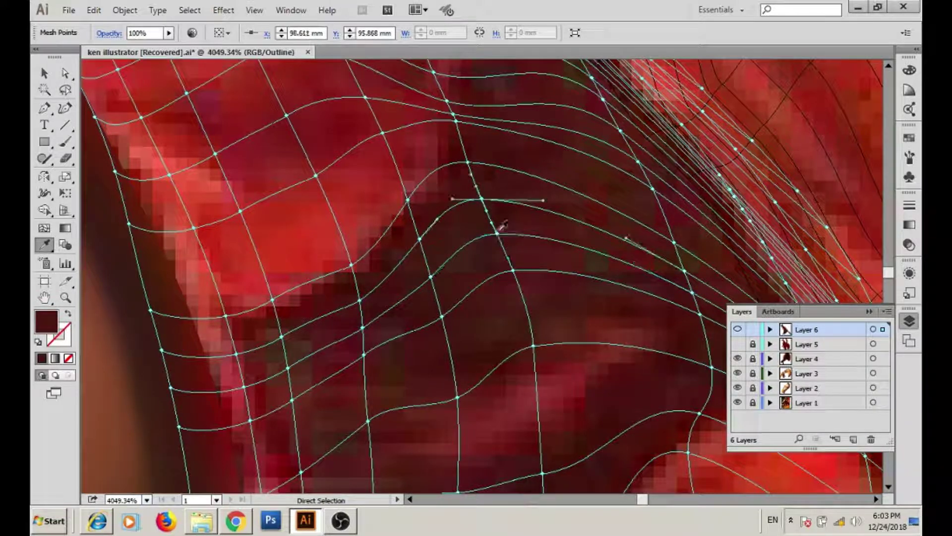
# - Sample painting colours onto the points beside the fold's upper-right crease
pyautogui.moveTo(502, 226); pyautogui.dragTo(348, 207)
pyautogui.keyDown('ctrl'); pyautogui.click(522, 223); pyautogui.keyUp('ctrl')
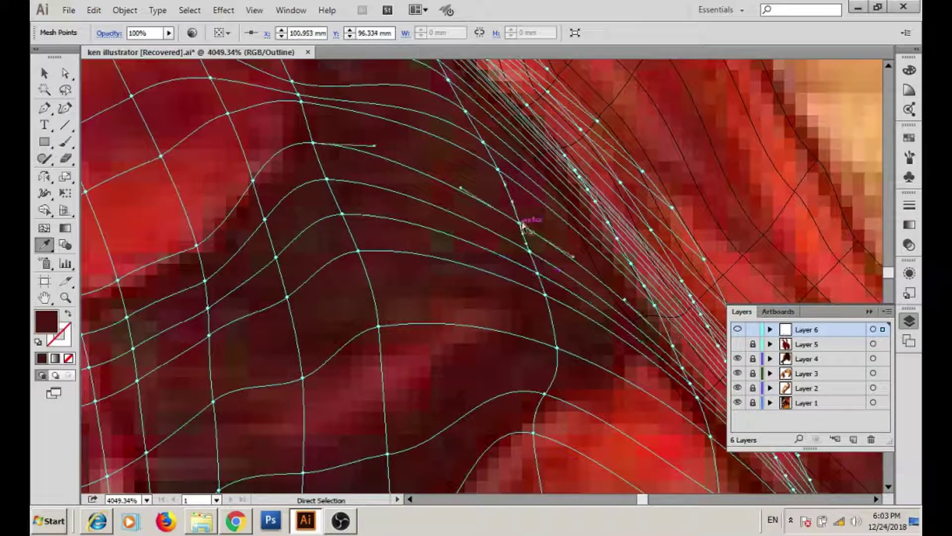
pyautogui.hscroll(3, 522, 223)
pyautogui.keyDown('ctrl'); pyautogui.click(582, 320); pyautogui.keyUp('ctrl')
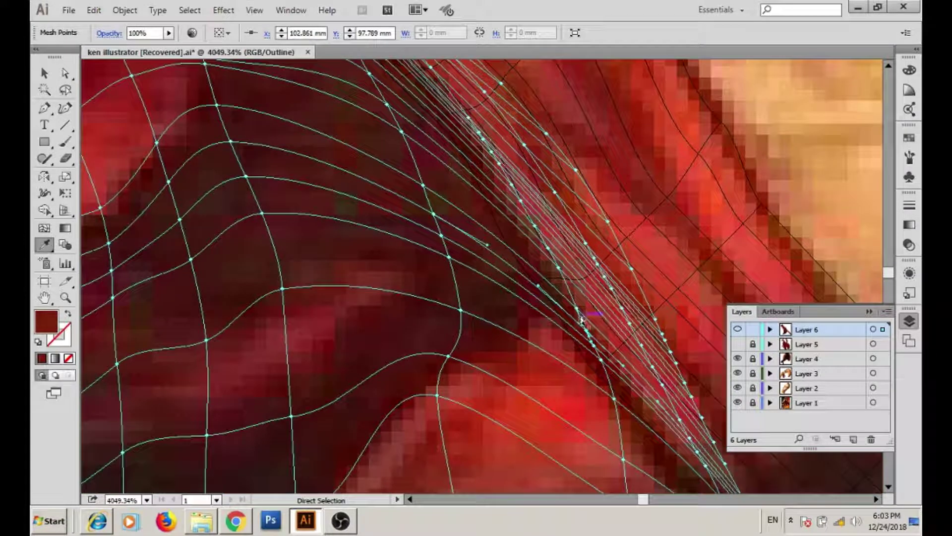
pyautogui.moveTo(414, 319); pyautogui.dragTo(788, 307)
# - Recolour the points along the fold's diagonal and add dark brown nearby
pyautogui.keyDown('ctrl'); pyautogui.click(231, 368); pyautogui.keyUp('ctrl')
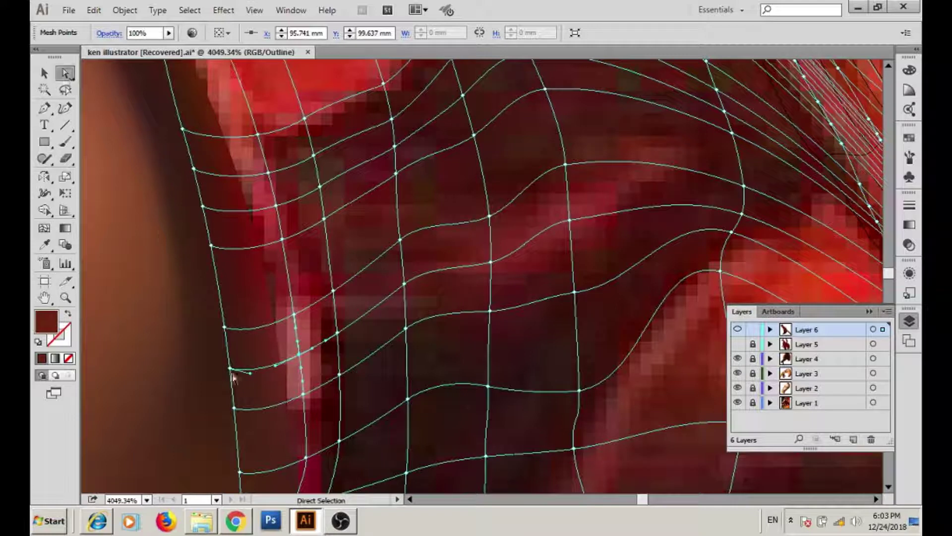
pyautogui.keyDown('ctrl'); pyautogui.click(339, 333); pyautogui.keyUp('ctrl')
pyautogui.keyDown('ctrl'); pyautogui.click(405, 284); pyautogui.keyUp('ctrl')
pyautogui.keyDown('ctrl'); pyautogui.click(490, 262); pyautogui.keyUp('ctrl')
pyautogui.keyDown('ctrl'); pyautogui.click(569, 221); pyautogui.keyUp('ctrl')
pyautogui.hscroll(5, 496, 219)
pyautogui.keyDown('ctrl'); pyautogui.click(468, 207); pyautogui.keyUp('ctrl')
pyautogui.hscroll(5, 446, 213)
pyautogui.click(546, 287)
pyautogui.hscroll(-5, 545, 387)
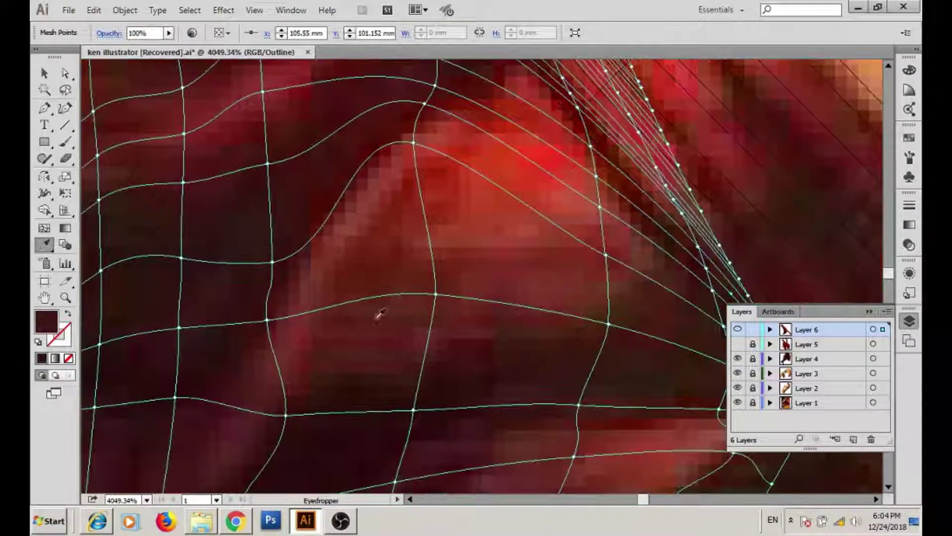
# - Sample painting colours onto points near the fold's converging lines
pyautogui.press('u')
pyautogui.moveTo(430, 223); pyautogui.dragTo(343, 326)
pyautogui.press('i')
pyautogui.keyDown('ctrl'); pyautogui.click(435, 296); pyautogui.keyUp('ctrl')
pyautogui.hscroll(5, 570, 273)
pyautogui.keyDown('ctrl'); pyautogui.click(574, 242); pyautogui.keyUp('ctrl')
pyautogui.hscroll(5, 520, 232)
pyautogui.scroll(-5, 670, 304)
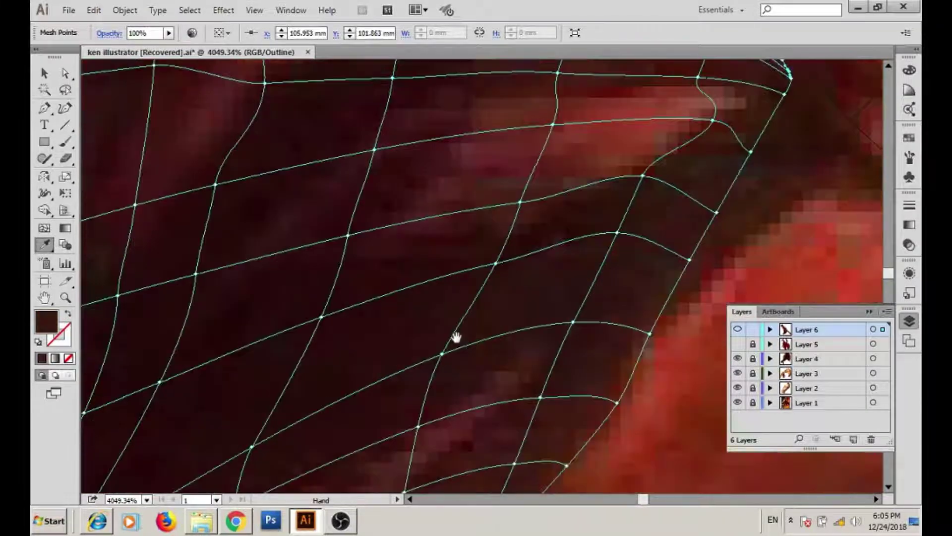
pyautogui.scroll(-5, 455, 336)
# - Add a new mesh line across the dark part of the fold
pyautogui.press('u')
pyautogui.scroll(-5, 455, 336)
pyautogui.click(364, 305)
pyautogui.keyDown('ctrl'); pyautogui.click(316, 375); pyautogui.keyUp('ctrl')
pyautogui.press('i')
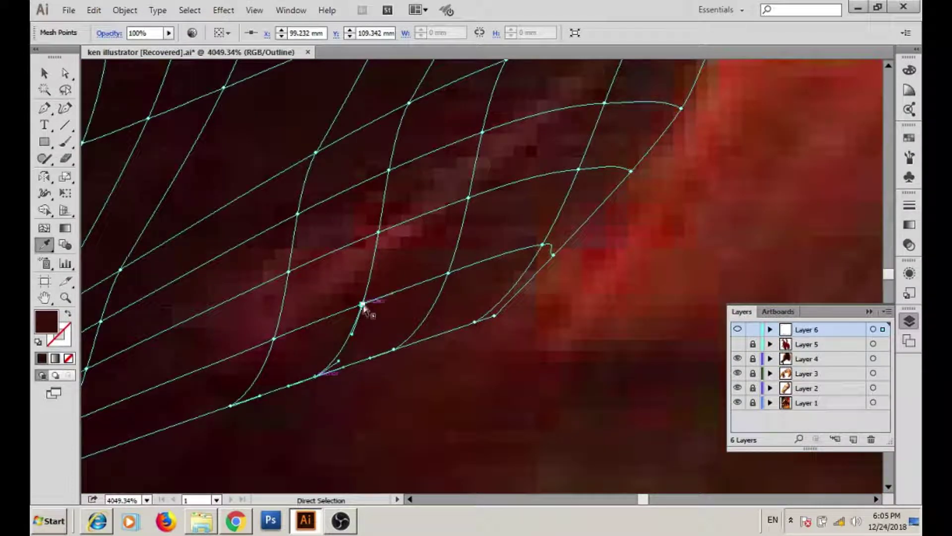
# - Sample colours onto mesh points in the fold's upper area
pyautogui.scroll(2, 382, 237)
pyautogui.hscroll(-3, 348, 273)
pyautogui.keyDown('ctrl'); pyautogui.click(375, 209); pyautogui.keyUp('ctrl')
pyautogui.scroll(3, 377, 200)
pyautogui.hscroll(2, 377, 200)
pyautogui.scroll(4, 322, 238)
pyautogui.hscroll(1, 322, 238)
pyautogui.keyDown('ctrl'); pyautogui.click(309, 259); pyautogui.keyUp('ctrl')
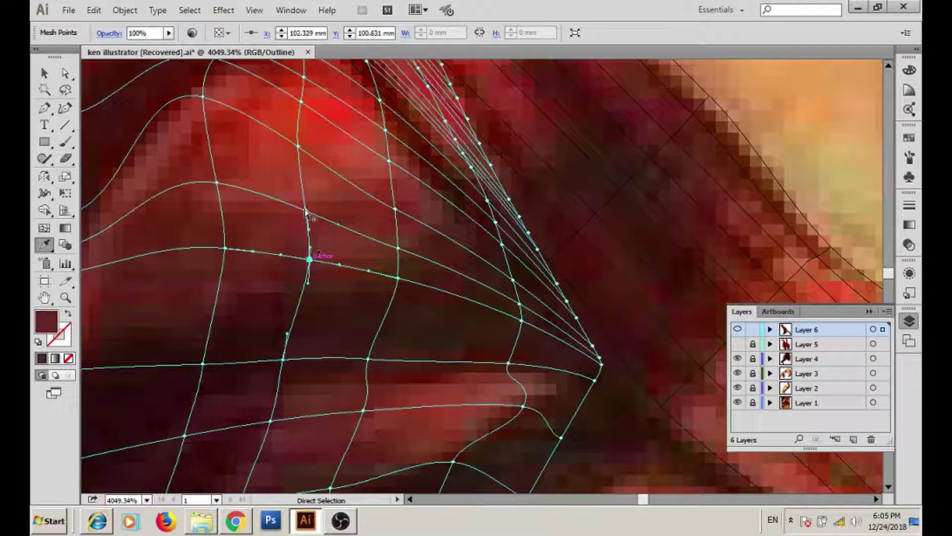
# - Apply bright and darker reds to collar-edge points, then zoom out
pyautogui.scroll(3, 297, 146)
pyautogui.hscroll(2, 298, 147)
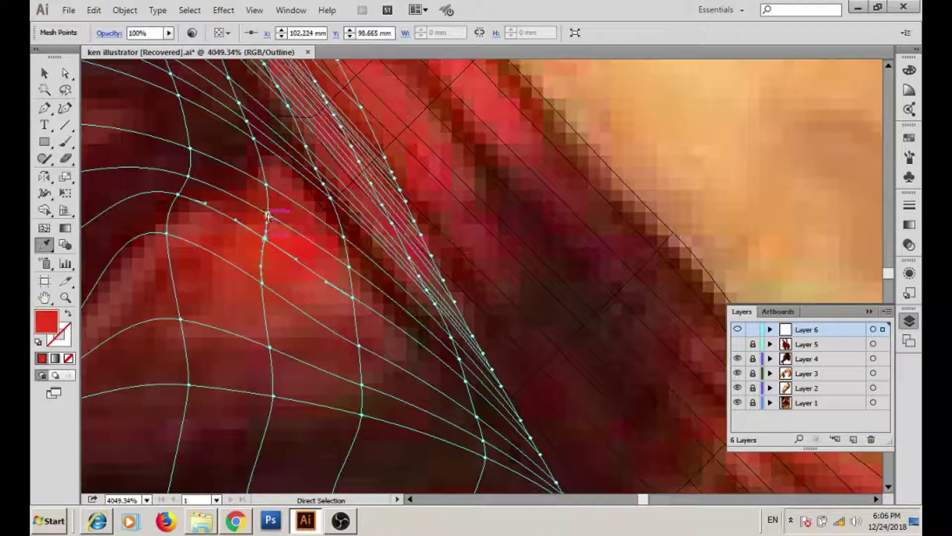
pyautogui.keyDown('ctrl'); pyautogui.click(268, 278); pyautogui.keyUp('ctrl')
pyautogui.keyDown('ctrl'); pyautogui.click(242, 203); pyautogui.keyUp('ctrl')
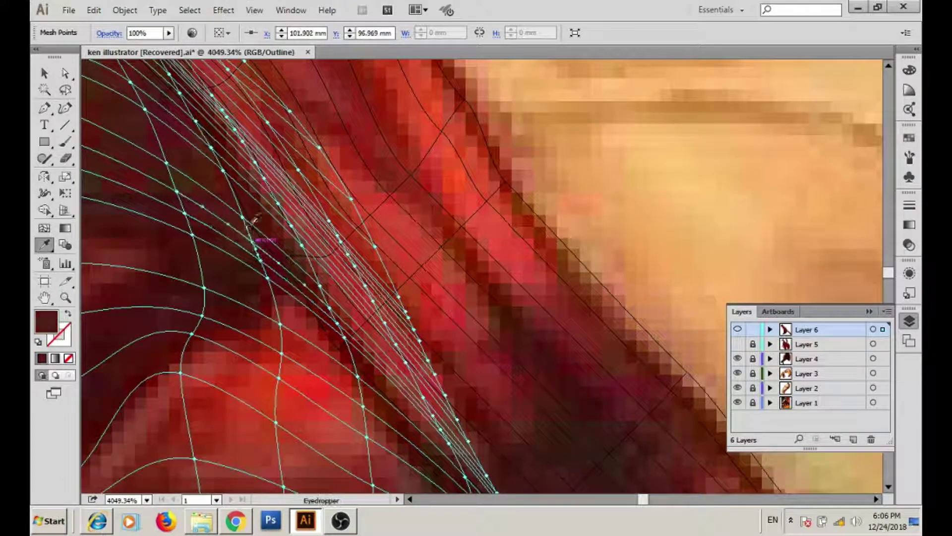
pyautogui.scroll(3, 256, 251)
pyautogui.hscroll(-1, 255, 251)
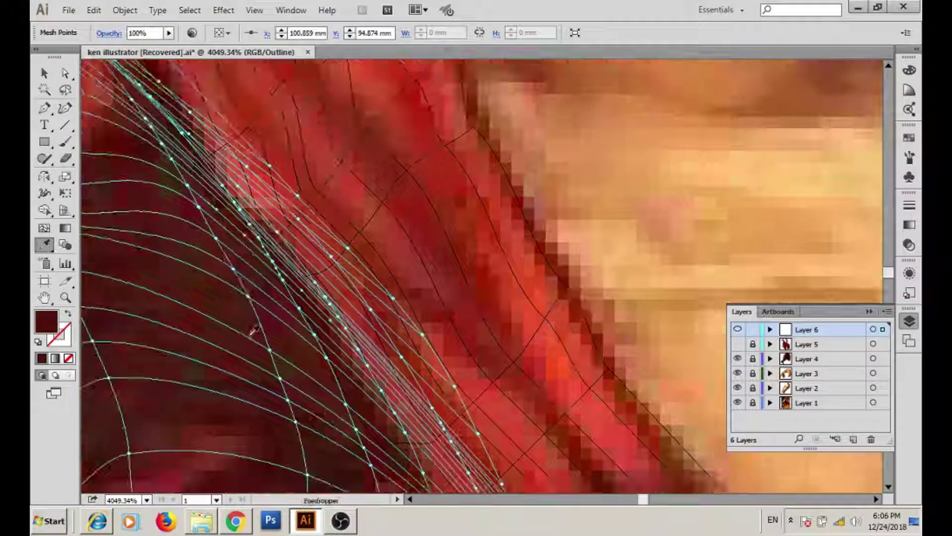
pyautogui.keyDown('ctrl'); pyautogui.keyDown('alt'); pyautogui.click(228, 344); pyautogui.keyUp('alt'); pyautogui.keyUp('ctrl')
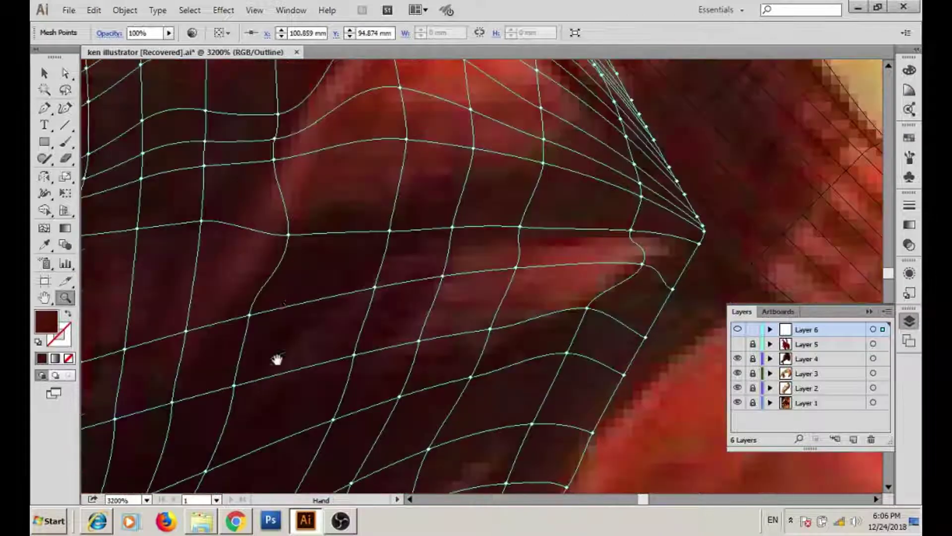
# - Add a new mesh line across the lower part of the gi fold
pyautogui.click(64, 209)
pyautogui.click(319, 395)
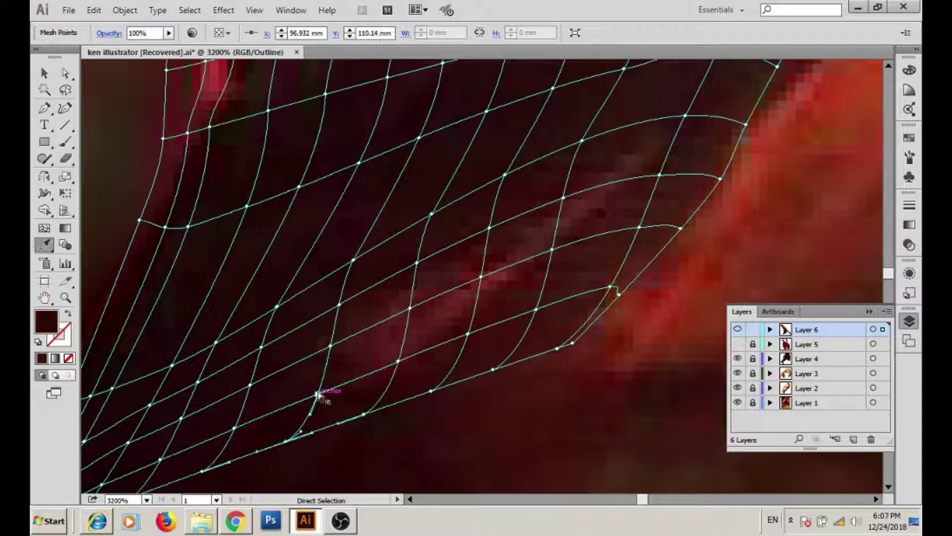
pyautogui.scroll(3, 339, 303)
pyautogui.hscroll(2, 338, 304)
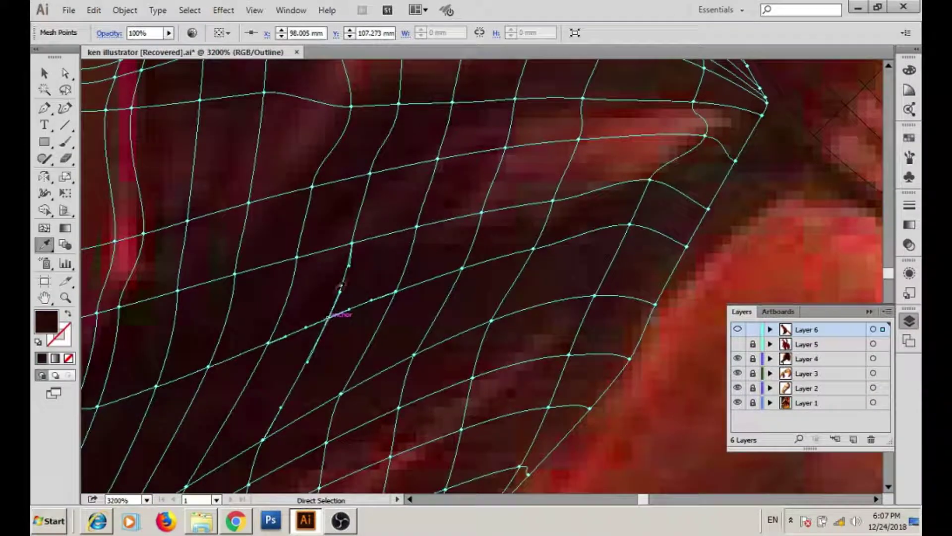
pyautogui.scroll(2, 352, 243)
pyautogui.scroll(3, 314, 304)
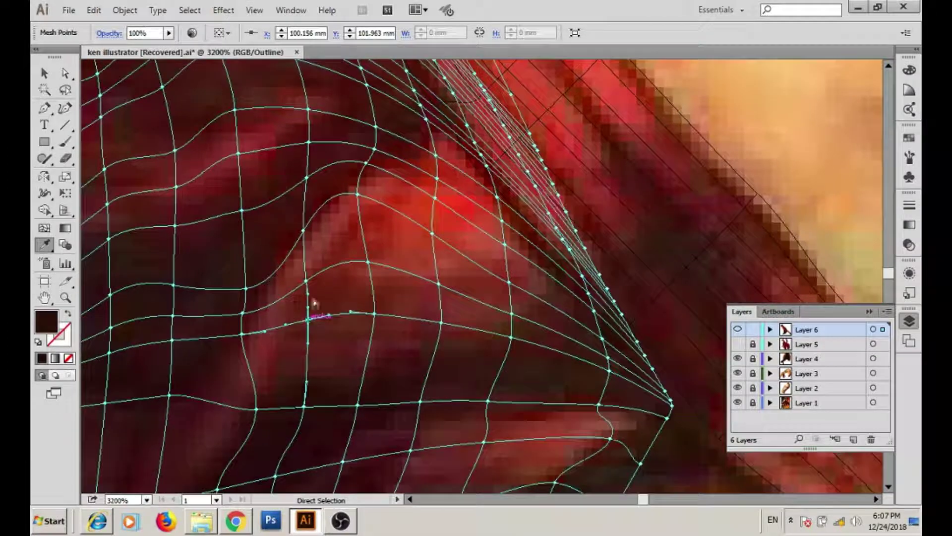
pyautogui.scroll(3, 310, 273)
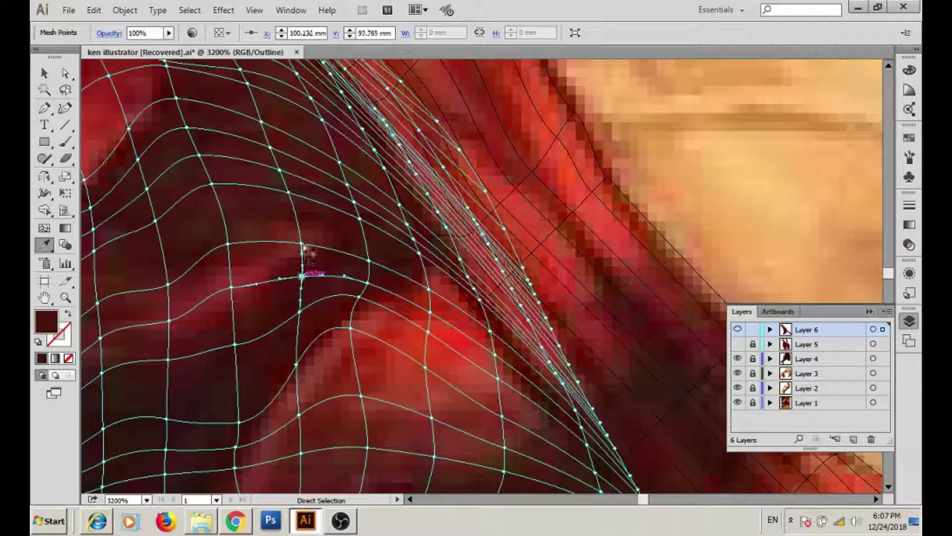
# - Eyedrop lighter red onto a mesh point, then raise another point to reshape the fold and colour it
pyautogui.click(302, 242)
pyautogui.scroll(3, 268, 346)
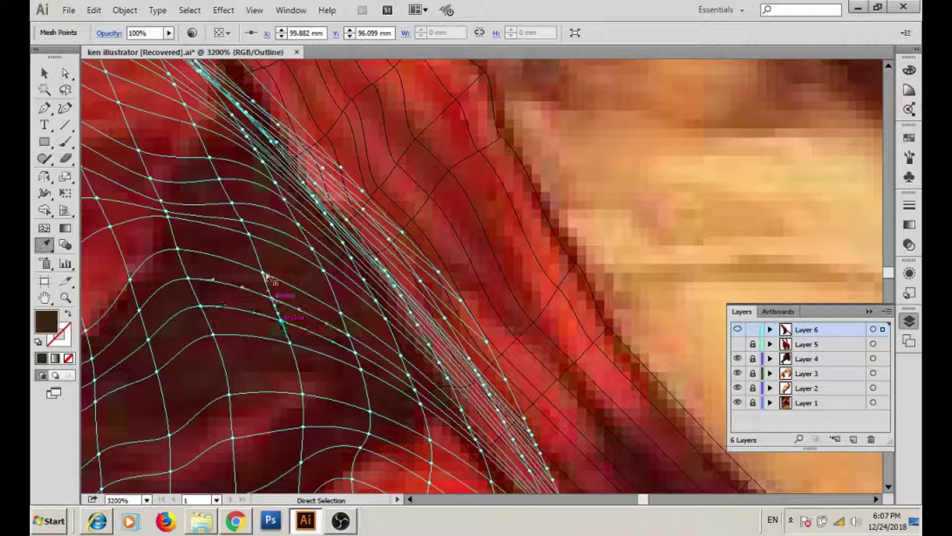
pyautogui.moveTo(244, 226); pyautogui.dragTo(246, 217)
pyautogui.scroll(2, 280, 350)
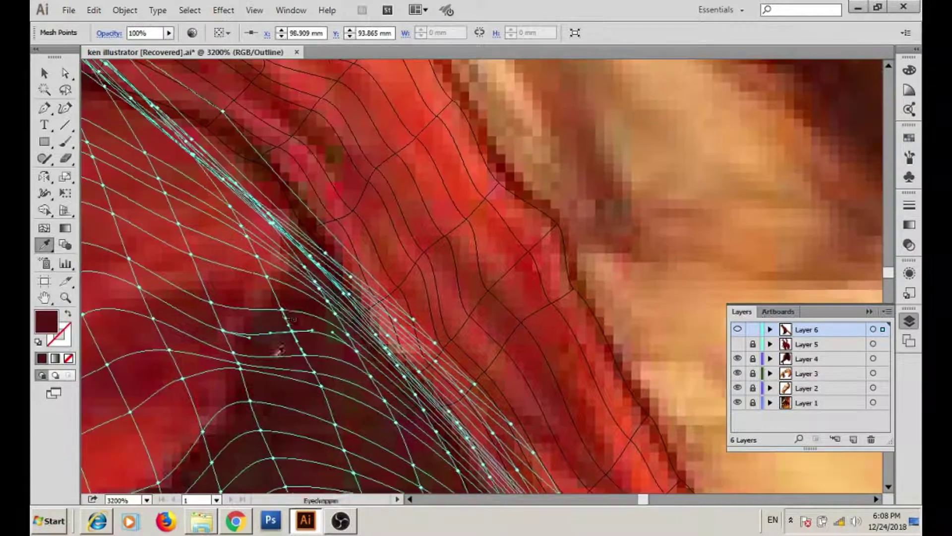
pyautogui.keyDown('ctrl'); pyautogui.click(246, 235); pyautogui.keyUp('ctrl')
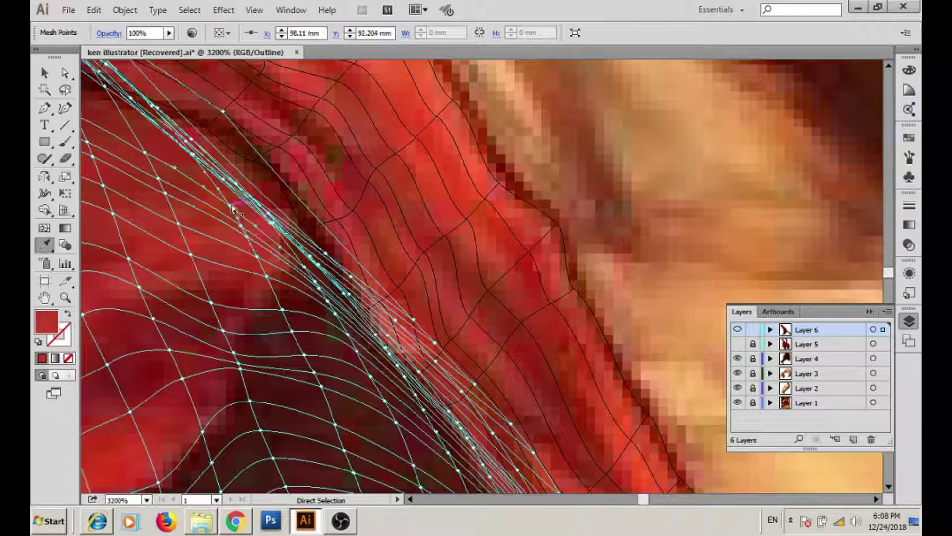
pyautogui.scroll(-1, 233, 210)
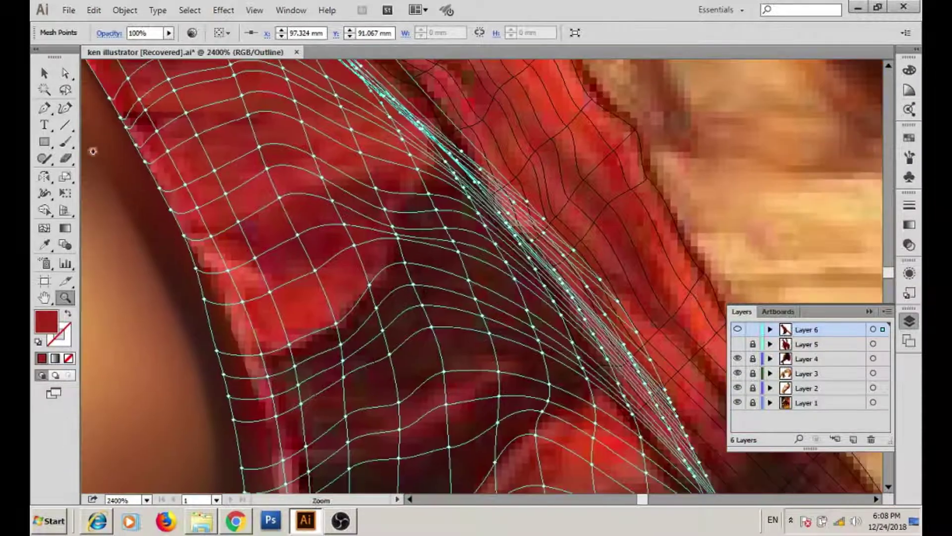
# - Eyedrop a colour onto the fold's left-edge point and a darker red onto another mesh point
pyautogui.press('u')
pyautogui.keyDown('ctrl'); pyautogui.click(218, 322); pyautogui.keyUp('ctrl')
pyautogui.press('i')
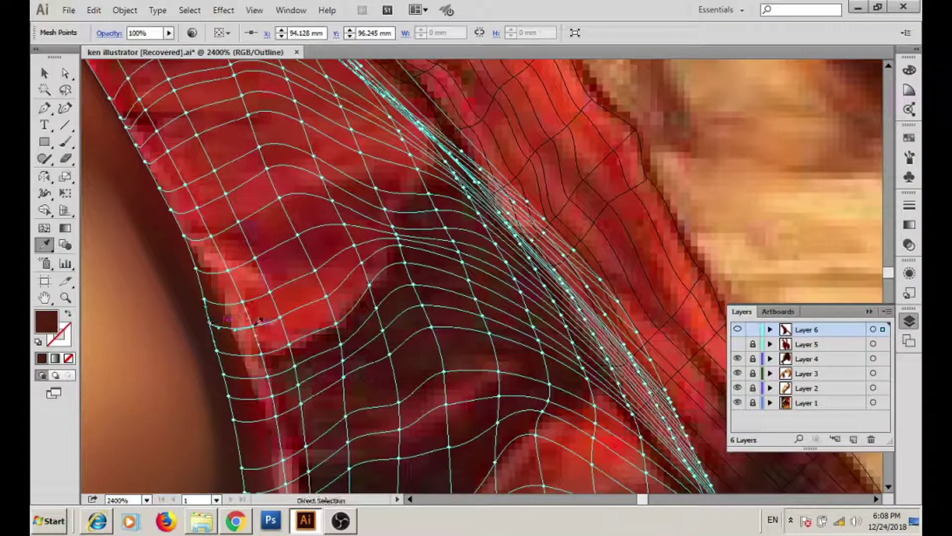
pyautogui.keyDown('ctrl'); pyautogui.click(400, 243); pyautogui.keyUp('ctrl')
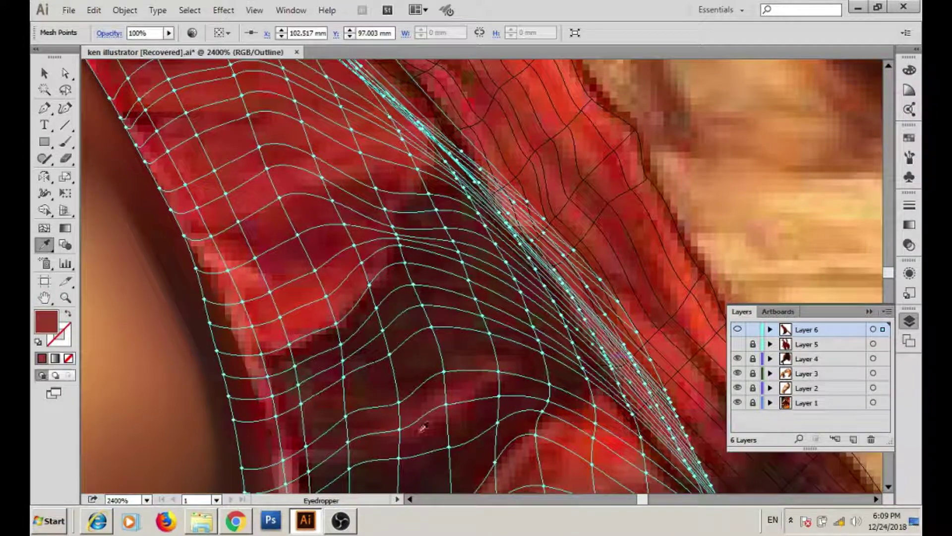
# - Zoom out to the whole figure, switch to full-colour Preview, deselect, and make Layer 5 visible
pyautogui.hotkey('ctrl', '-')
pyautogui.hotkey('ctrl', '-')
pyautogui.hotkey('ctrl', '-')
pyautogui.moveTo(307, 235); pyautogui.dragTo(304, 283)
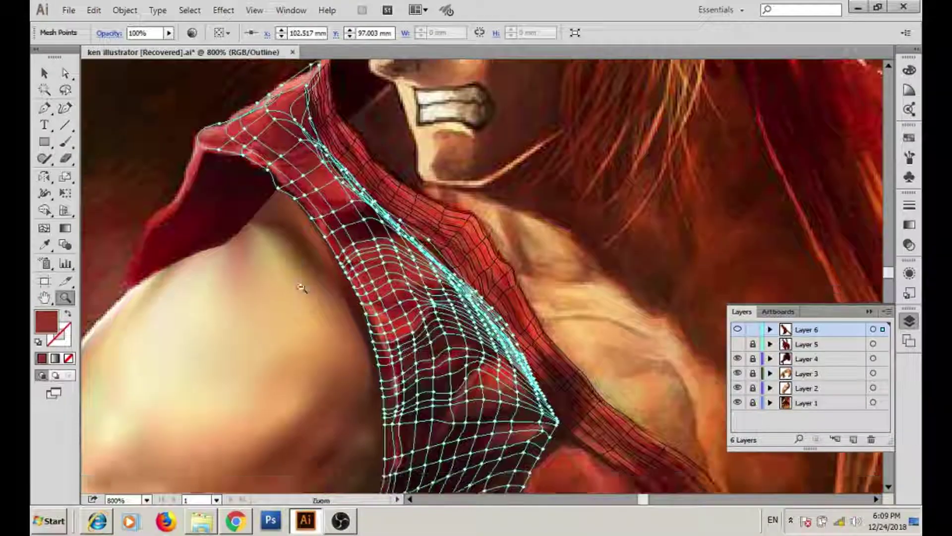
pyautogui.hotkey('ctrl', '-')
pyautogui.moveTo(351, 304); pyautogui.dragTo(266, 176)
pyautogui.hotkey('ctrl', 'y')
pyautogui.press('v')
pyautogui.hotkey('ctrl', 'shift', 'a')
pyautogui.click(737, 344)
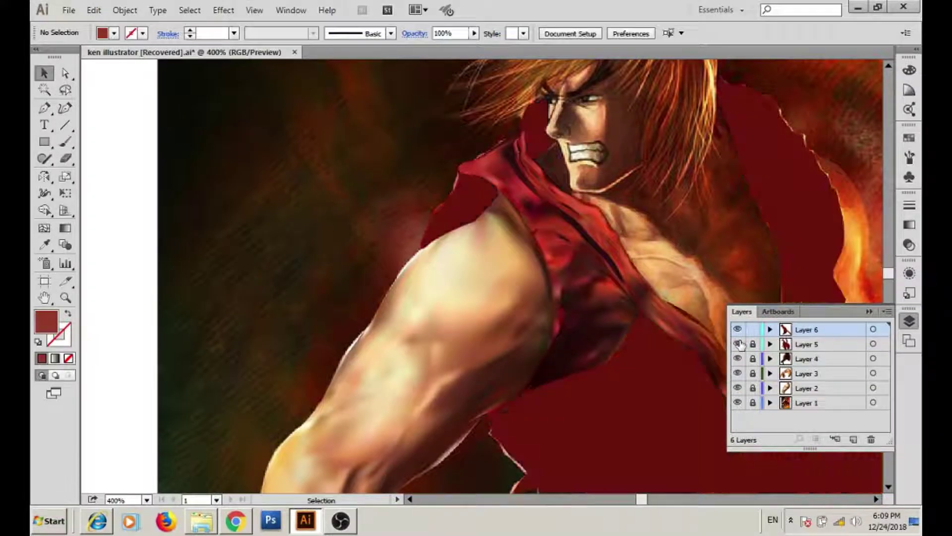